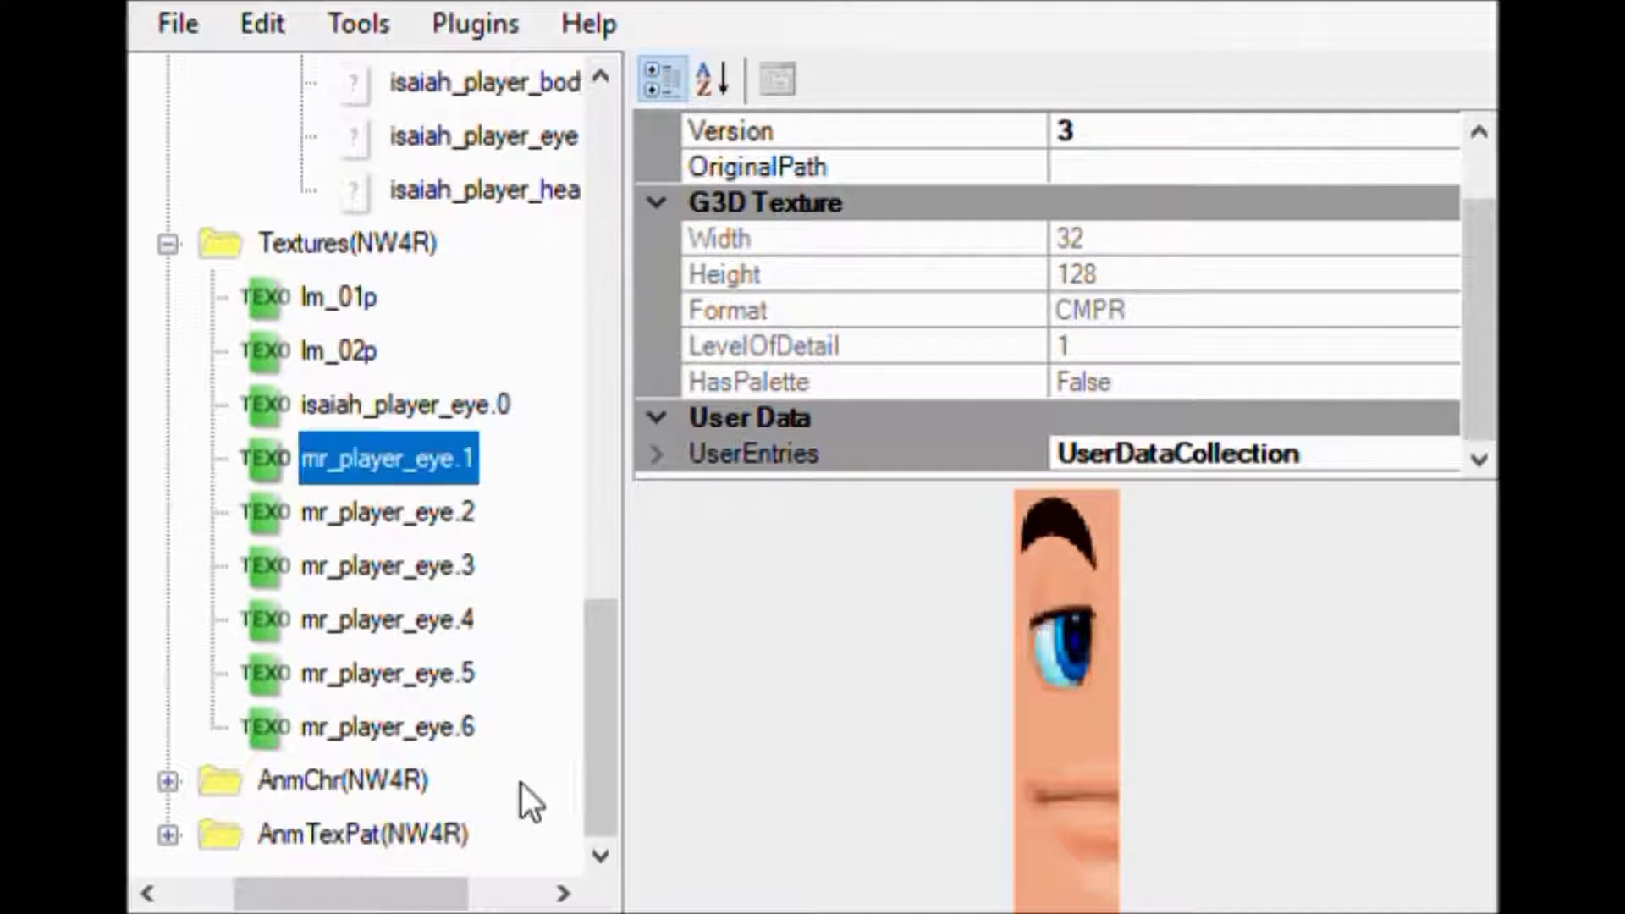
Step: Rename the texture mr_player_eye.1 to isaiah_player_eye.1
{"action": "type", "text": "isaiah"}
{"action": "key", "text": "Return"}
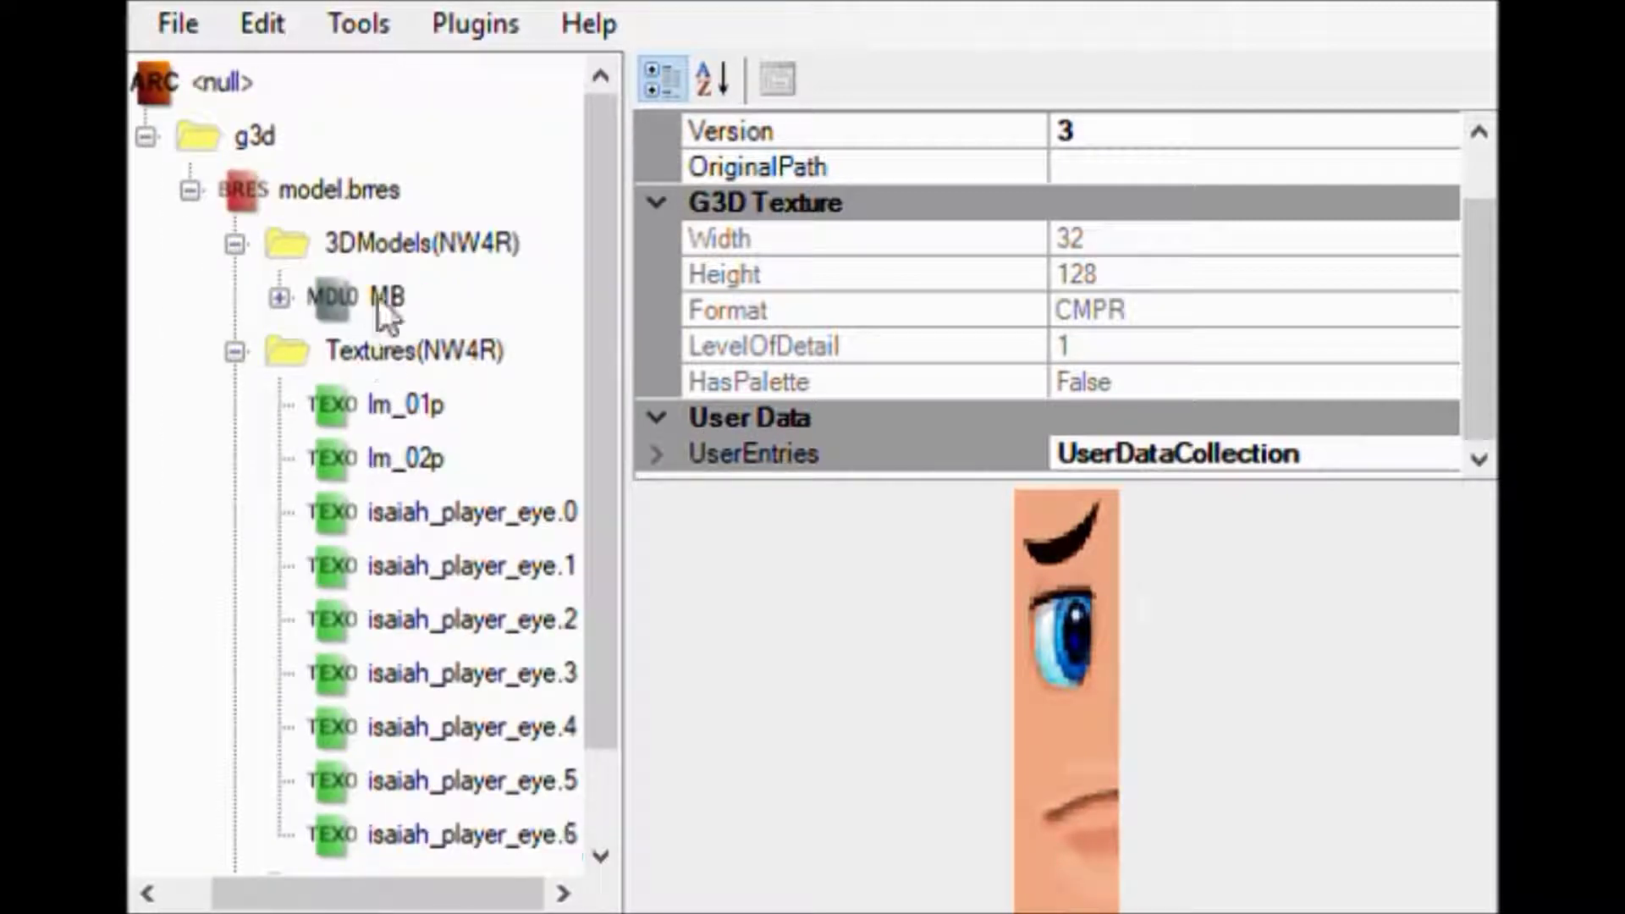
Step: Preview the IB model under 3DModels(NW4R) in model.brres to check the retextured character
{"action": "left_click", "coordinate": [377, 296]}
{"action": "left_click", "coordinate": [310, 203]}
{"action": "left_click", "coordinate": [1016, 500]}
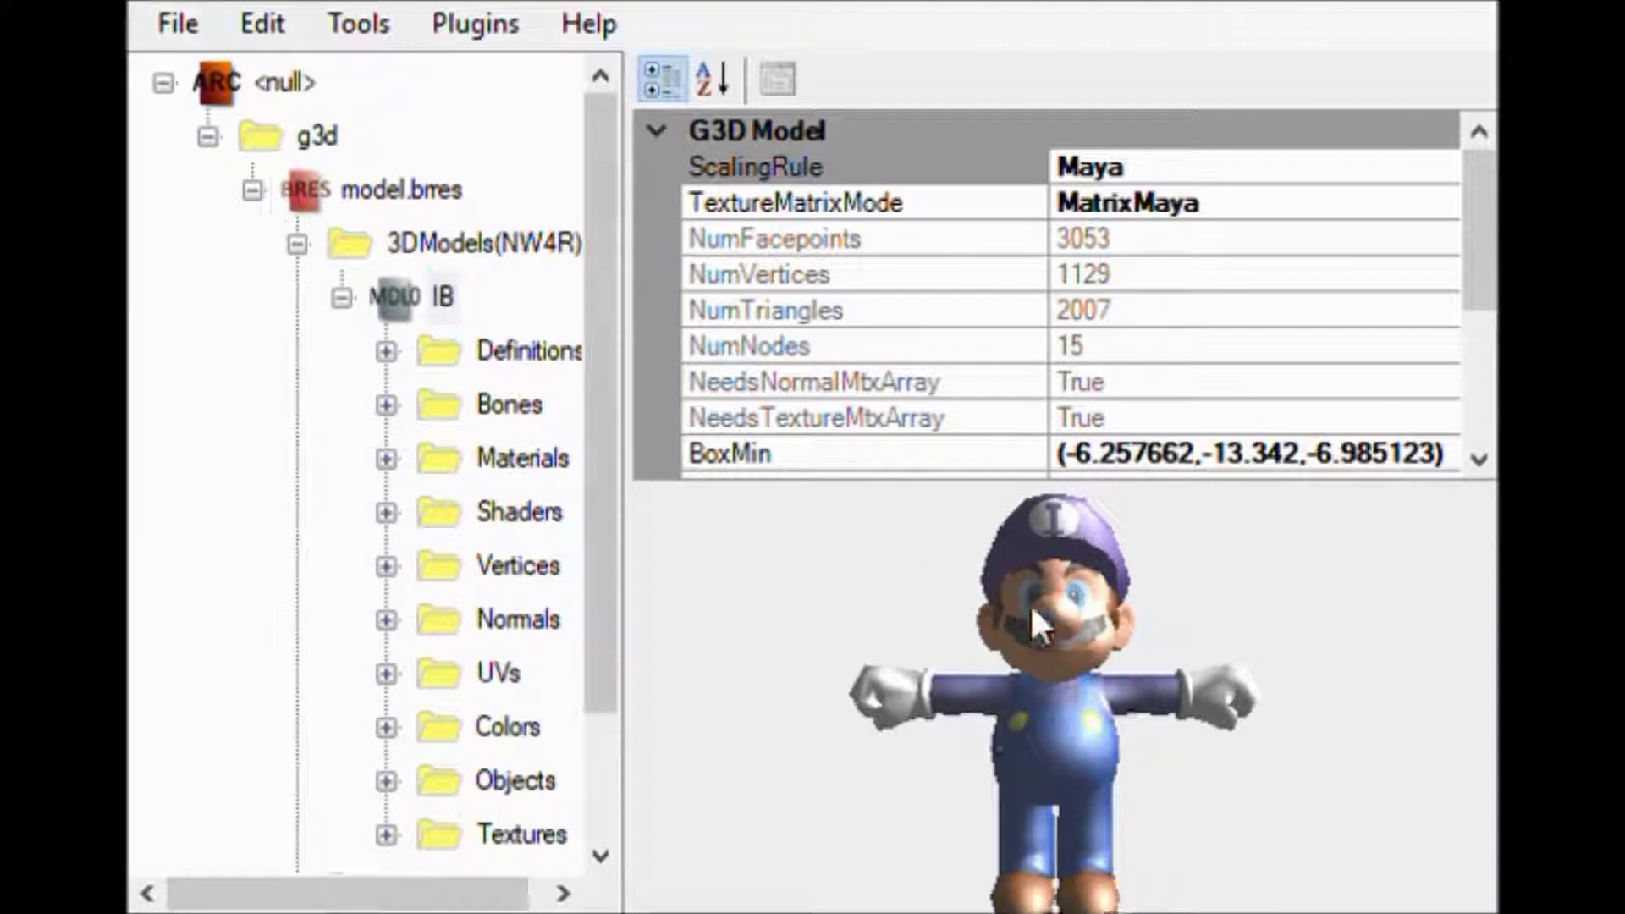
{"action": "scroll", "coordinate": [835, 851], "scroll_direction": "up", "scroll_amount": 5}
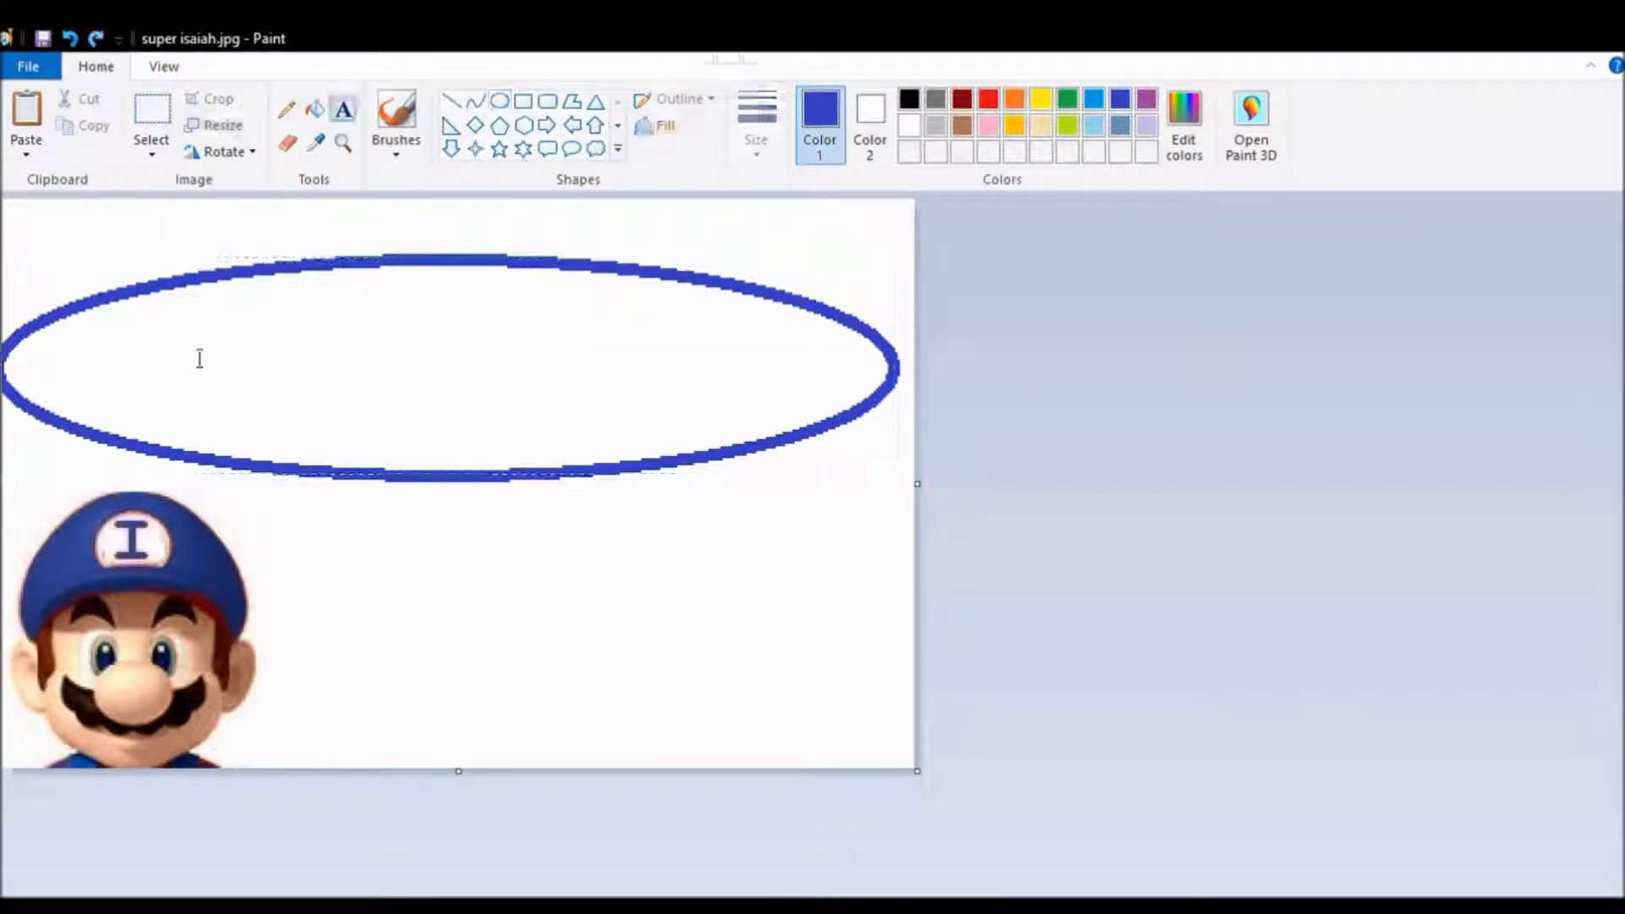
Step: Switch to Paint and add the word "Super" in a bold black display font inside the oval logo outline
{"action": "left_click", "coordinate": [343, 109]}
{"action": "left_click", "coordinate": [164, 421]}
{"action": "left_click_drag", "start_coordinate": [80, 290], "coordinate": [609, 508]}
{"action": "type", "text": "S"}
{"action": "key", "text": "BackSpace"}
{"action": "left_click", "coordinate": [536, 99]}
{"action": "left_click", "coordinate": [206, 108]}
{"action": "type", "text": "Super"}
Step: Add "ISAIAH" in blue beside the word Super and "PRODUCTIONS" in orange beneath the oval, next to the character's head
{"action": "left_click", "coordinate": [478, 352]}
{"action": "left_click", "coordinate": [718, 124]}
{"action": "type", "text": "ISAIAH"}
{"action": "left_click_drag", "start_coordinate": [290, 536], "coordinate": [913, 602]}
{"action": "left_click", "coordinate": [643, 99]}
{"action": "type", "text": "PRODUCTIONS"}
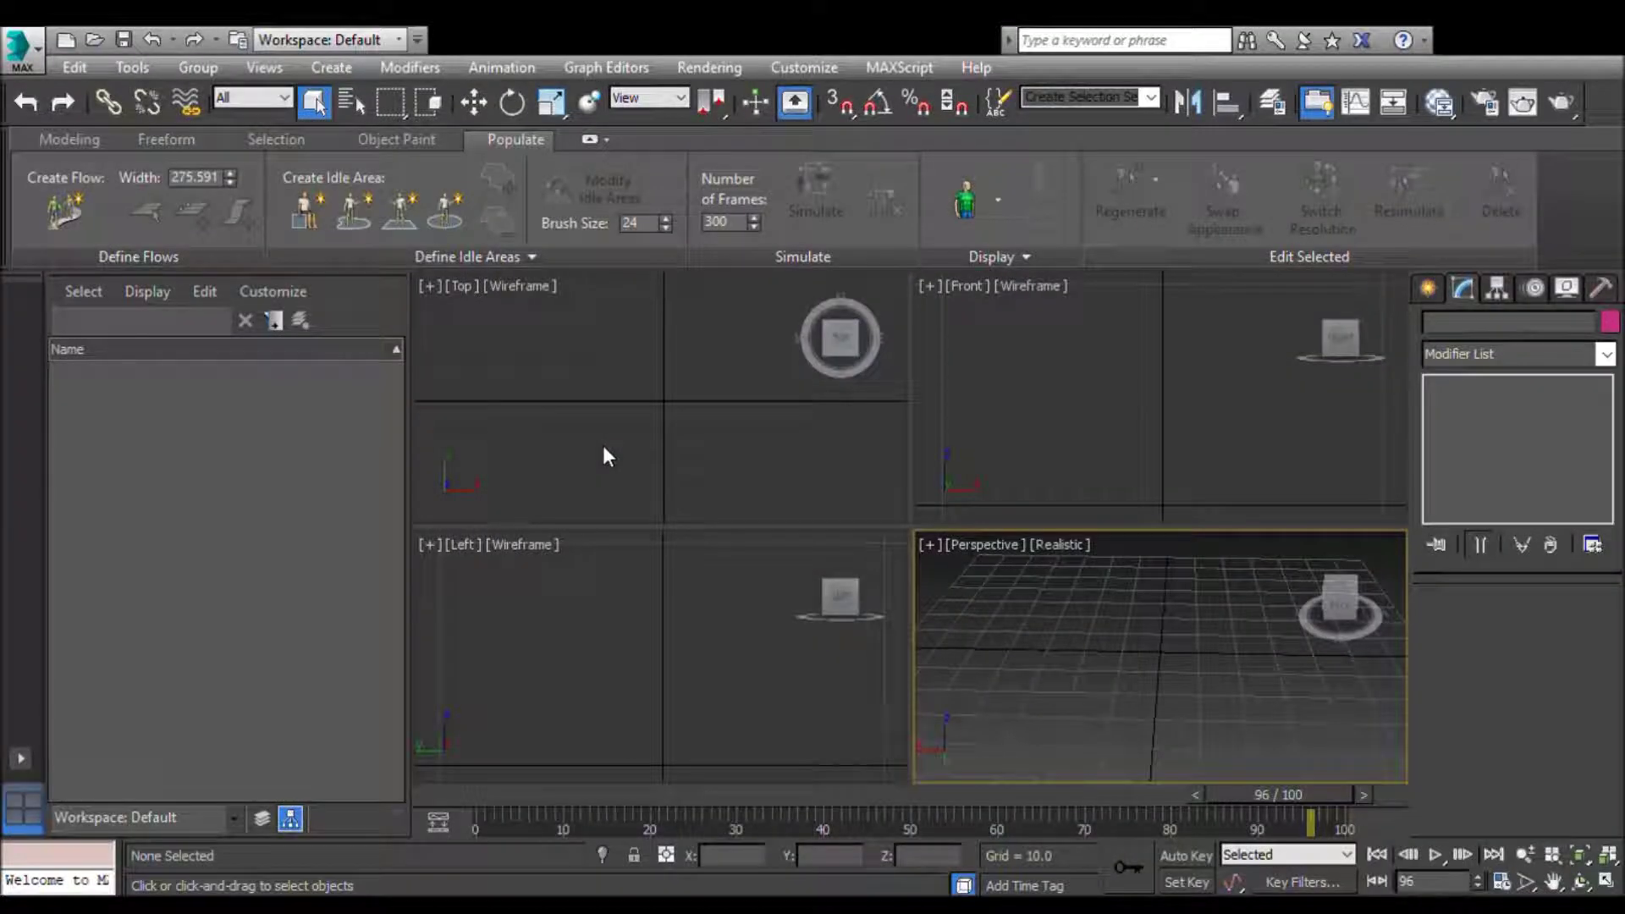
{"action": "scroll", "coordinate": [1097, 637], "scroll_direction": "down", "scroll_amount": 2}
{"action": "scroll", "coordinate": [1102, 642], "scroll_direction": "up", "scroll_amount": 4}
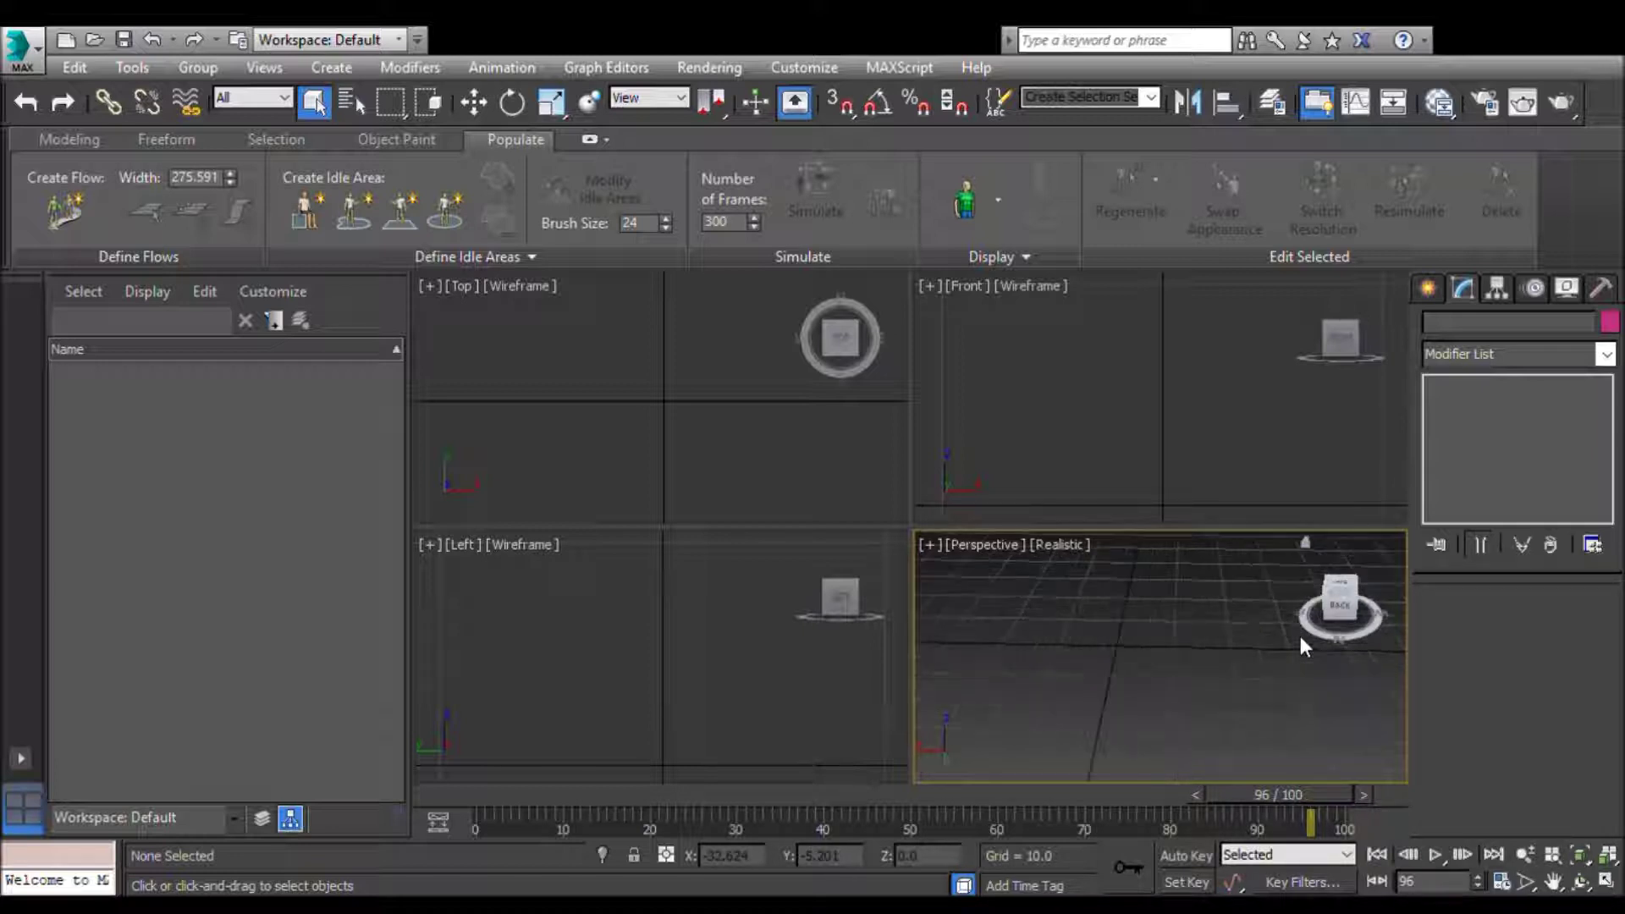
{"action": "scroll", "coordinate": [1251, 601], "scroll_direction": "down", "scroll_amount": 3}
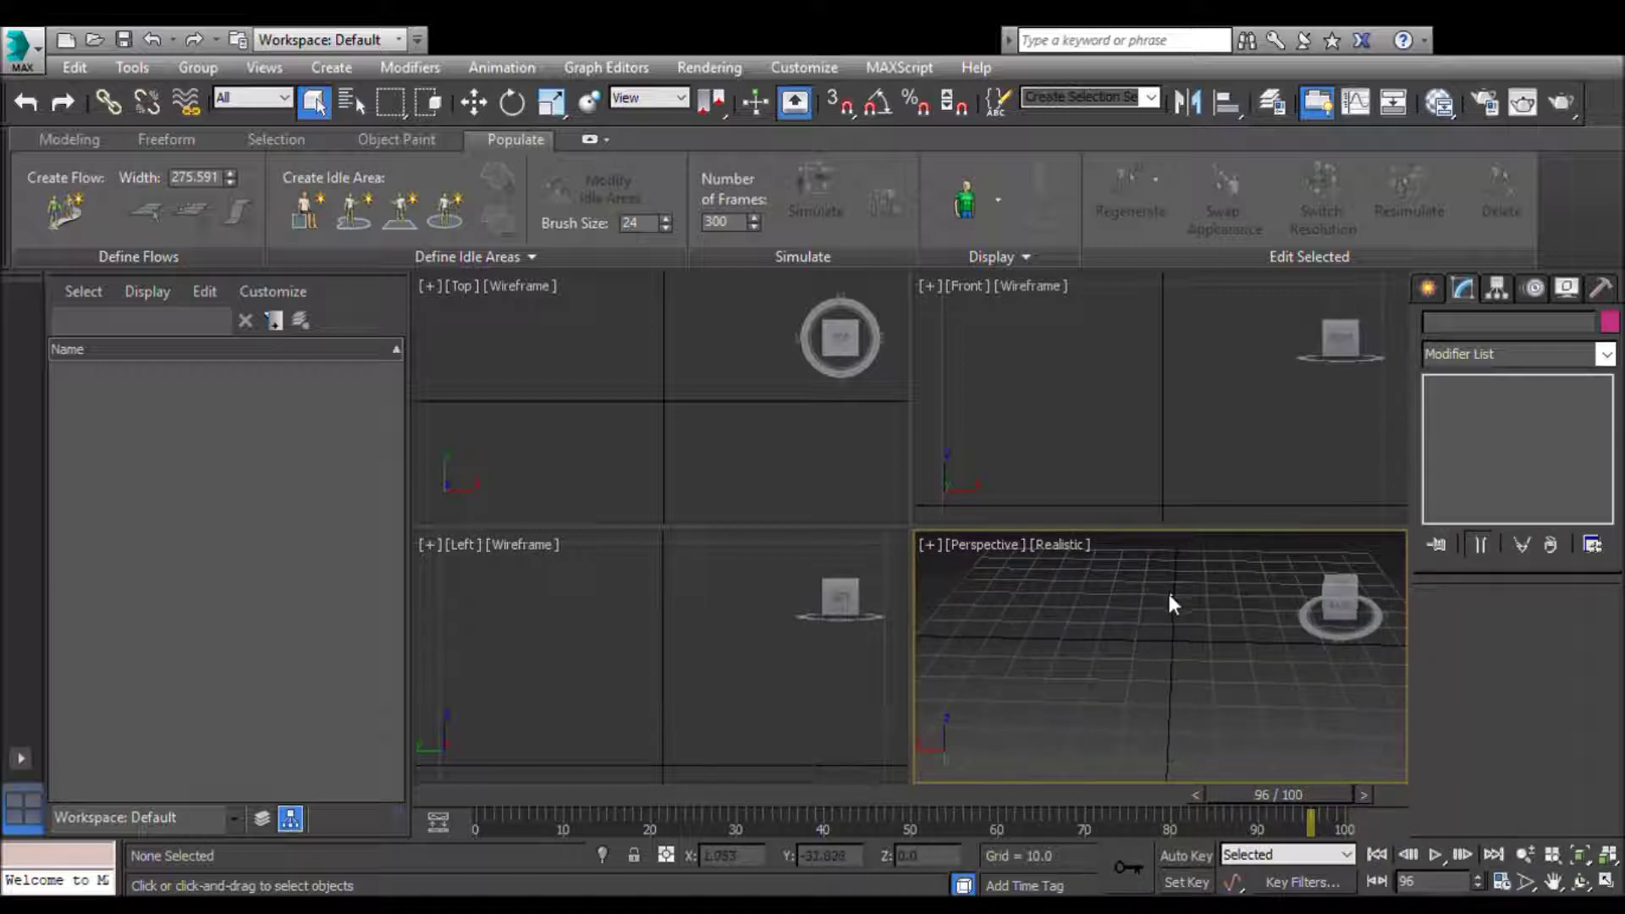
{"action": "middle_click_drag", "start_coordinate": [1170, 595], "coordinate": [1235, 577], "text": "alt"}
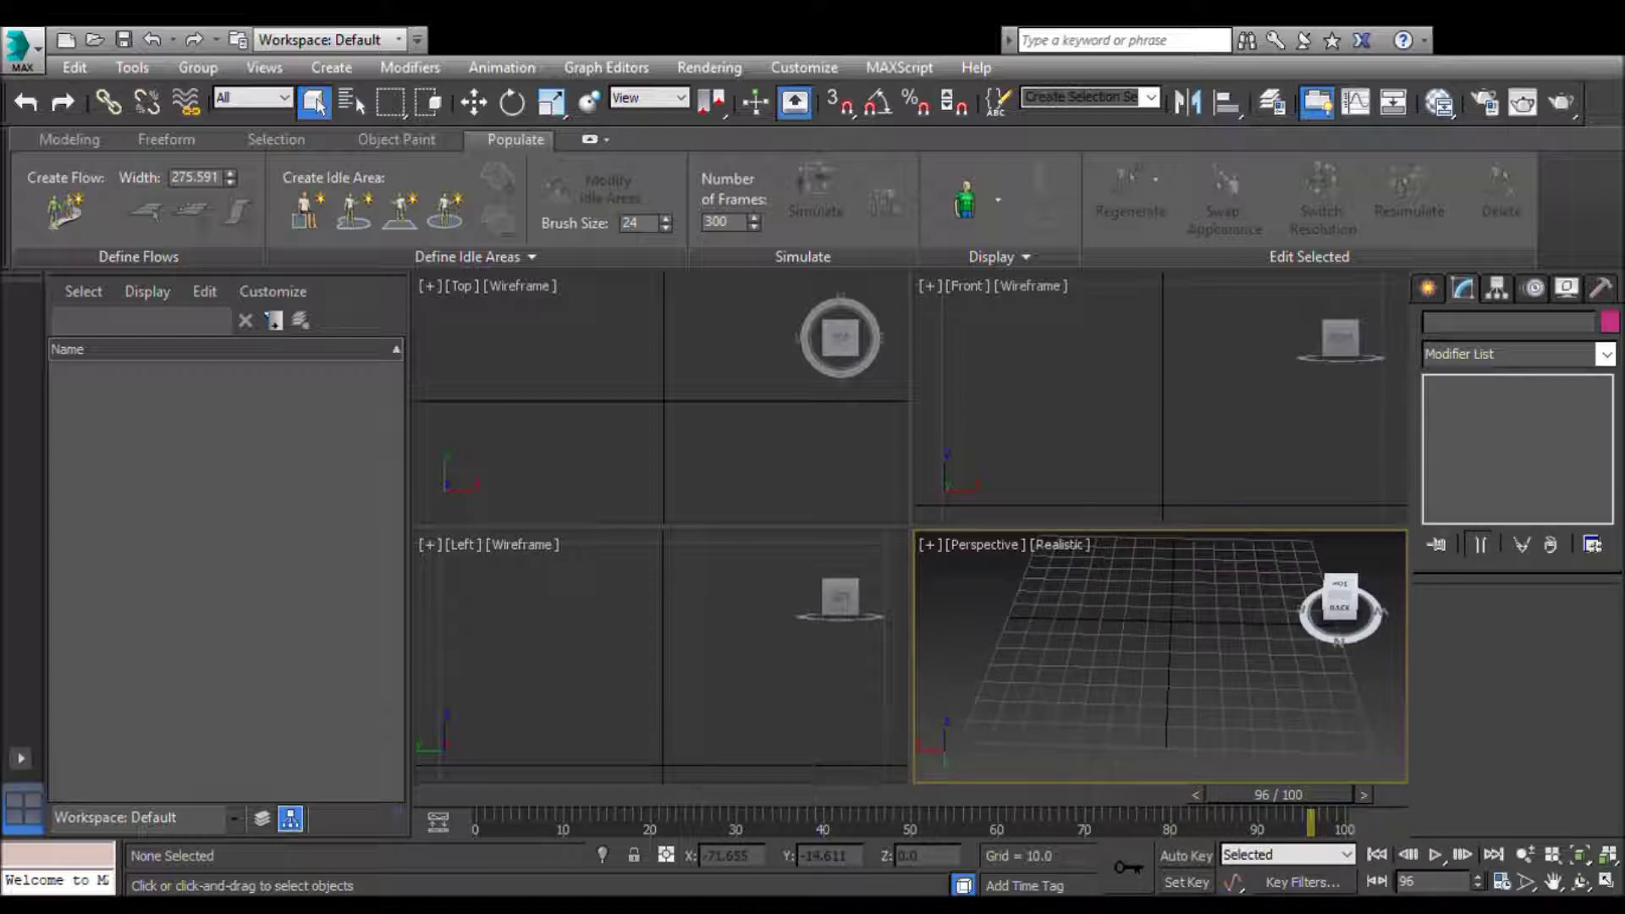
{"action": "scroll", "coordinate": [1178, 559], "scroll_direction": "up", "scroll_amount": 3}
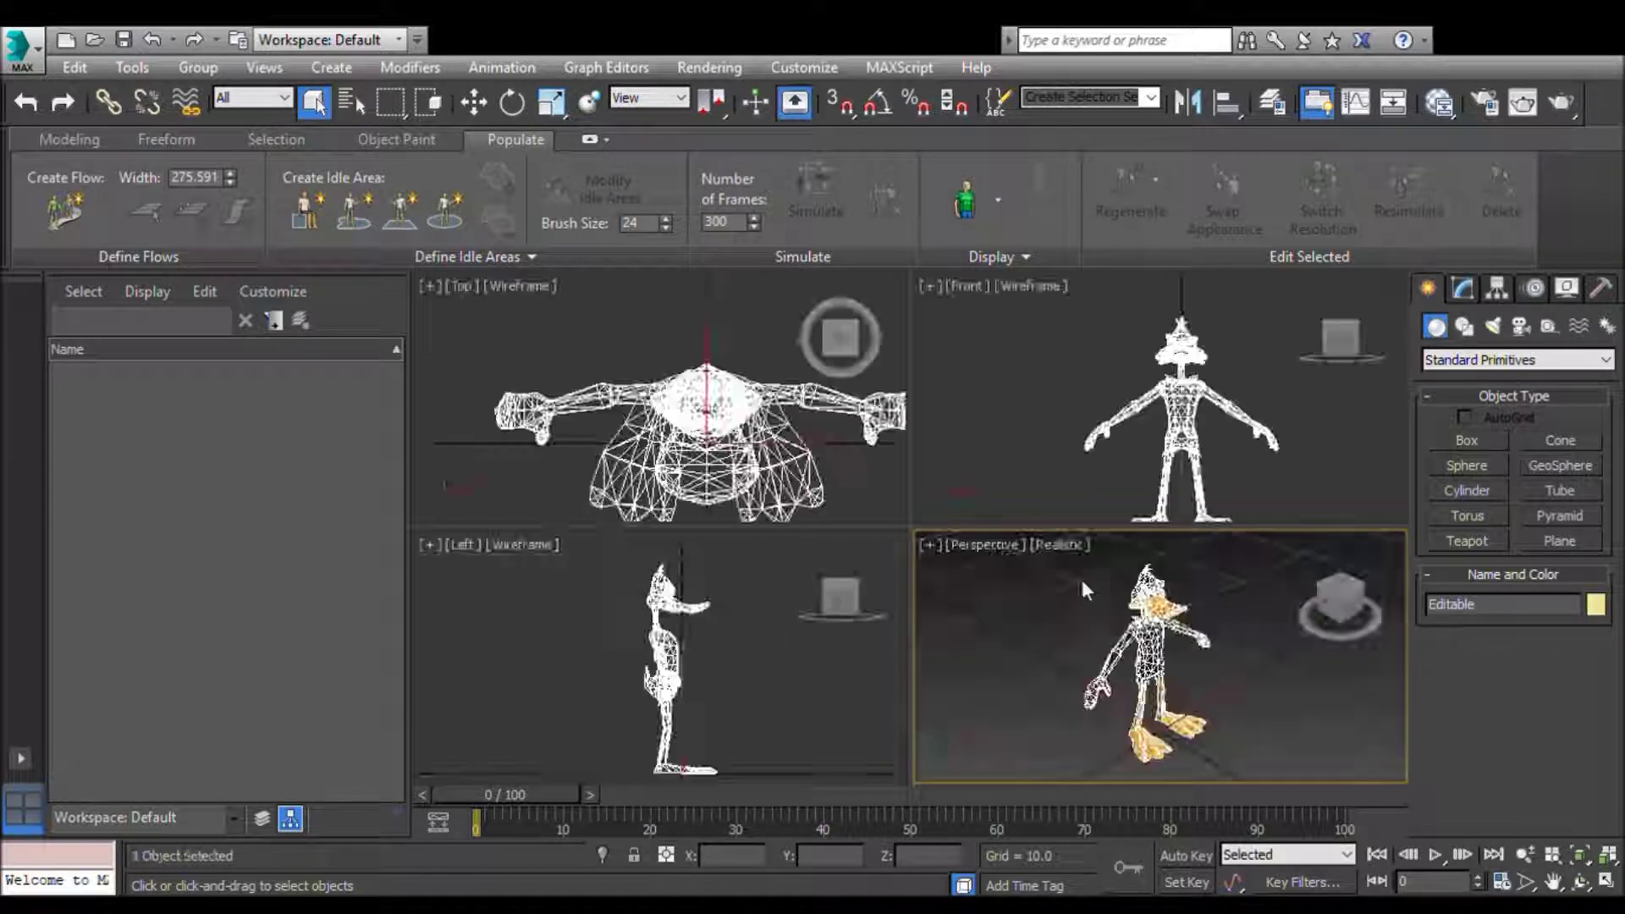
{"action": "left_click_drag", "start_coordinate": [1354, 611], "coordinate": [1252, 668]}
{"action": "scroll", "coordinate": [1183, 697], "scroll_direction": "down", "scroll_amount": 2}
{"action": "scroll", "coordinate": [1183, 690], "scroll_direction": "up", "scroll_amount": 2}
{"action": "scroll", "coordinate": [1183, 689], "scroll_direction": "down", "scroll_amount": 2}
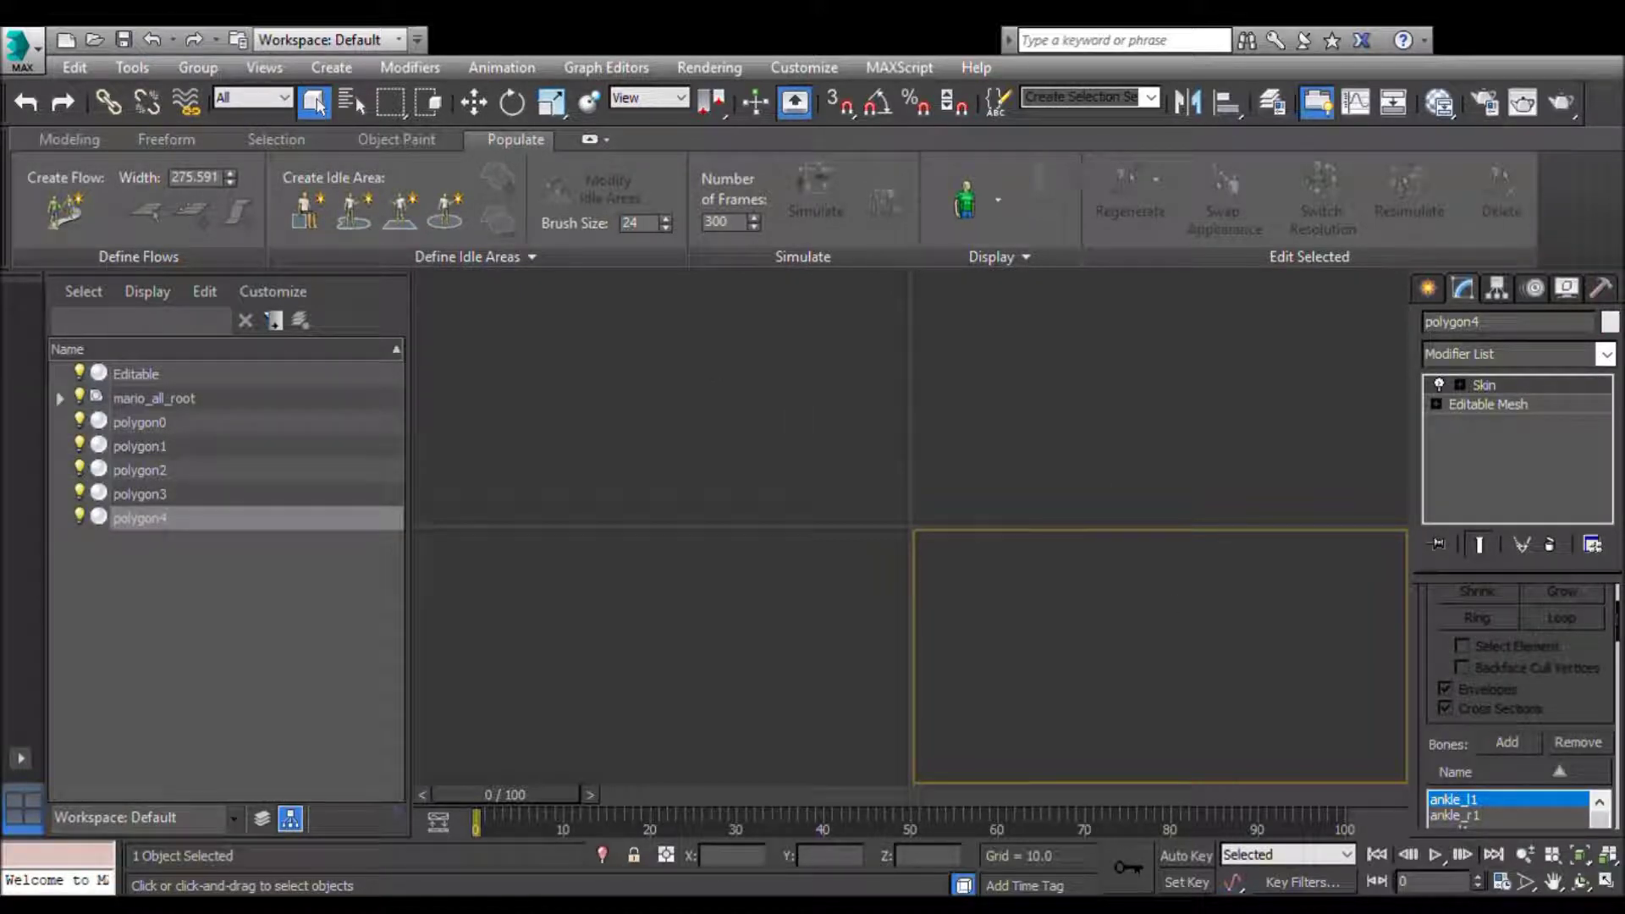
Step: In 3ds Max, collapse the mario_all_root hierarchy and delete the Mario meshes polygon0 to polygon4, keeping the skeleton
{"action": "left_click", "coordinate": [59, 398]}
{"action": "left_click", "coordinate": [94, 586]}
{"action": "left_click", "coordinate": [169, 428]}
{"action": "left_click", "coordinate": [166, 449], "text": "ctrl"}
{"action": "left_click", "coordinate": [164, 493], "text": "ctrl"}
{"action": "left_click", "coordinate": [172, 516], "text": "ctrl"}
{"action": "left_click", "coordinate": [171, 474], "text": "ctrl"}
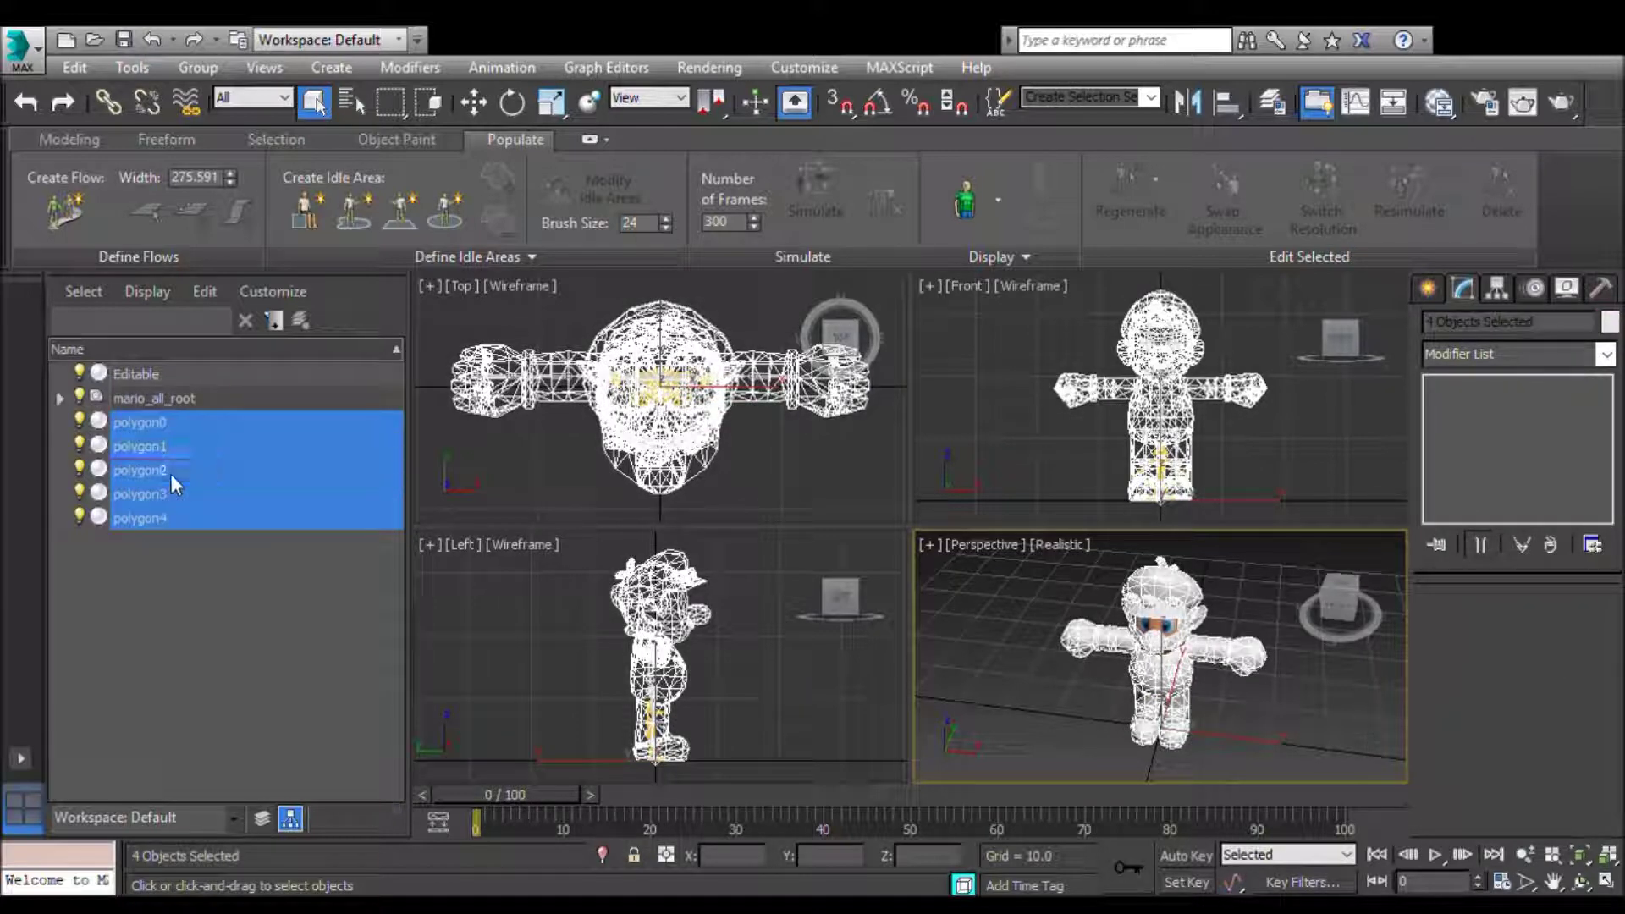
{"action": "key", "text": "Delete"}
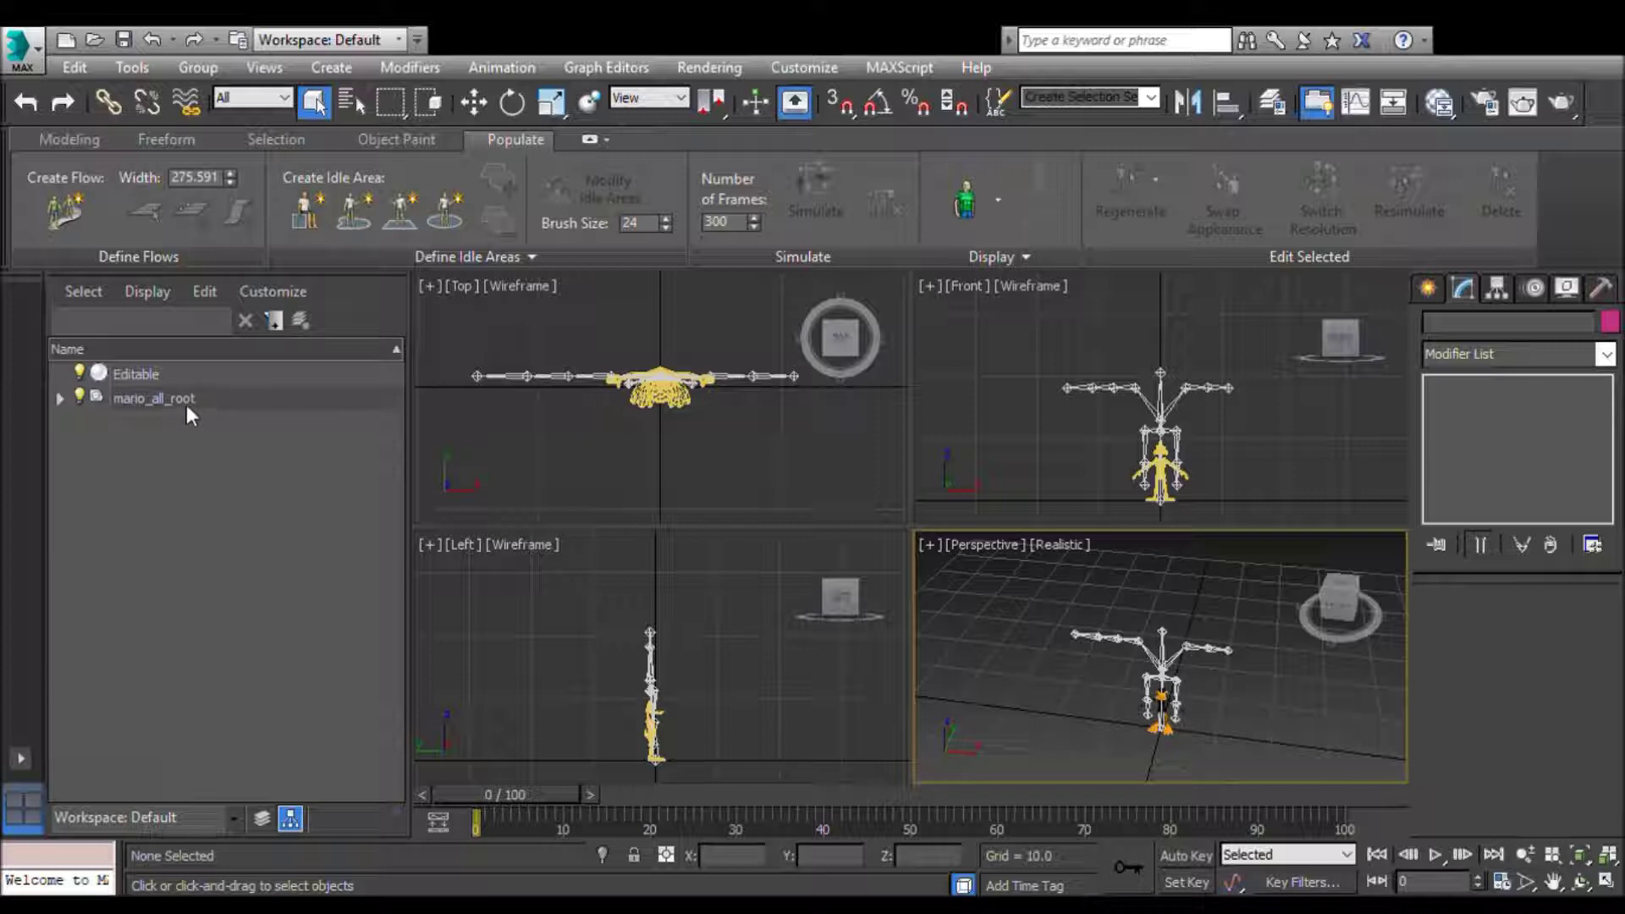
Step: Scale the Editable duck mesh to about 300% along Z and about 329% along X to match the skeleton's size
{"action": "left_click", "coordinate": [175, 372]}
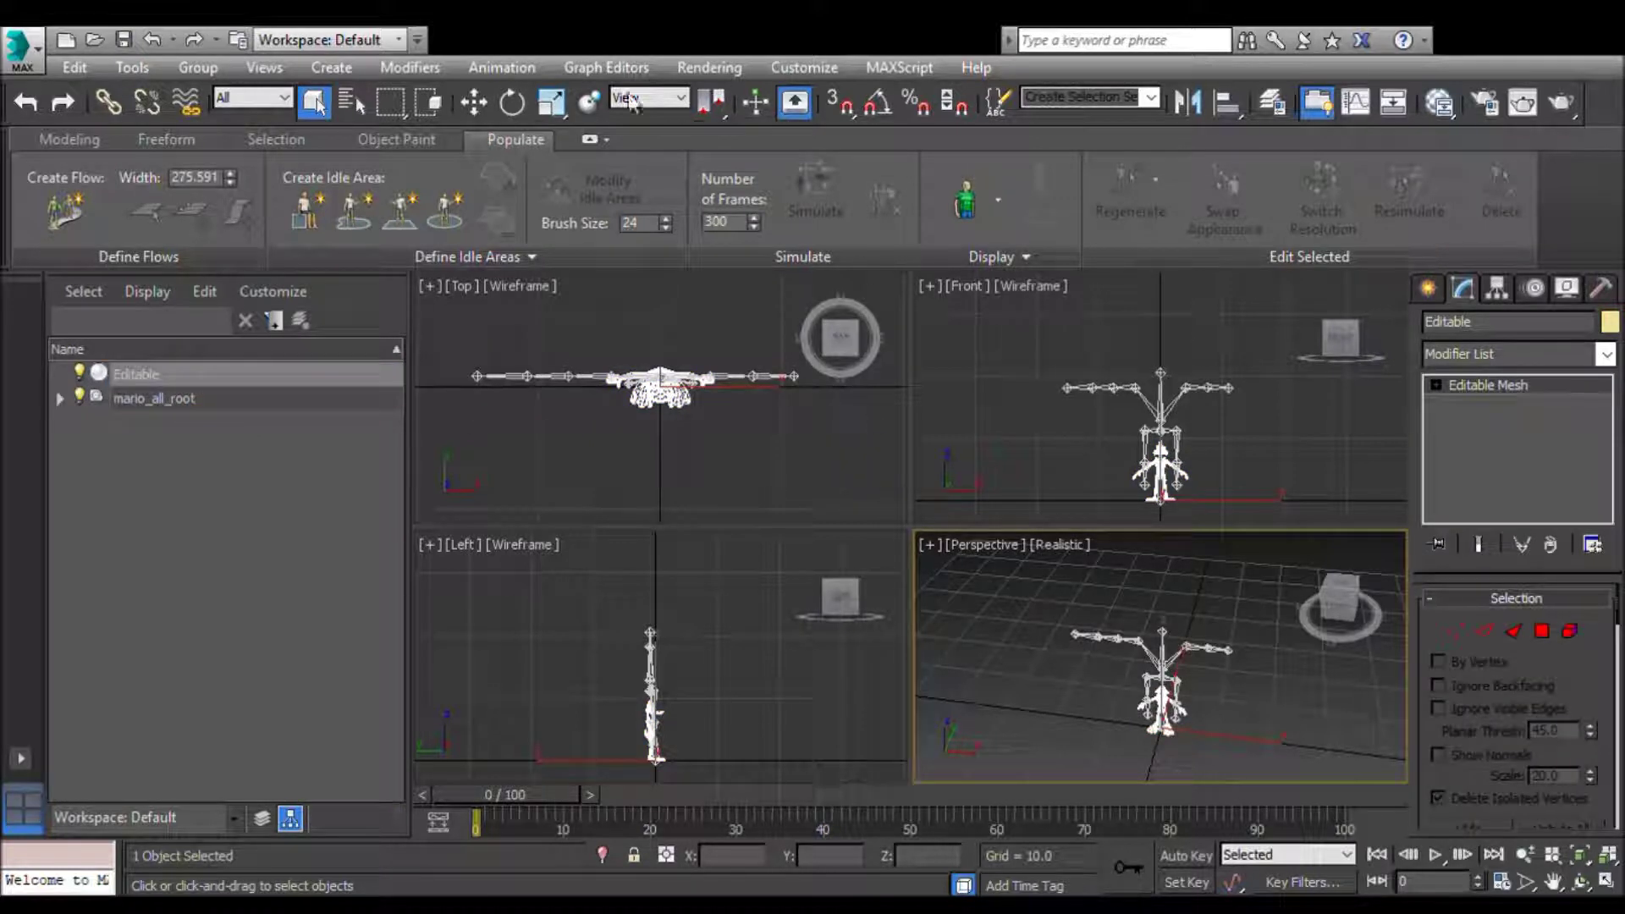
{"action": "left_click", "coordinate": [554, 102]}
{"action": "left_click_drag", "start_coordinate": [1168, 670], "coordinate": [1154, 505]}
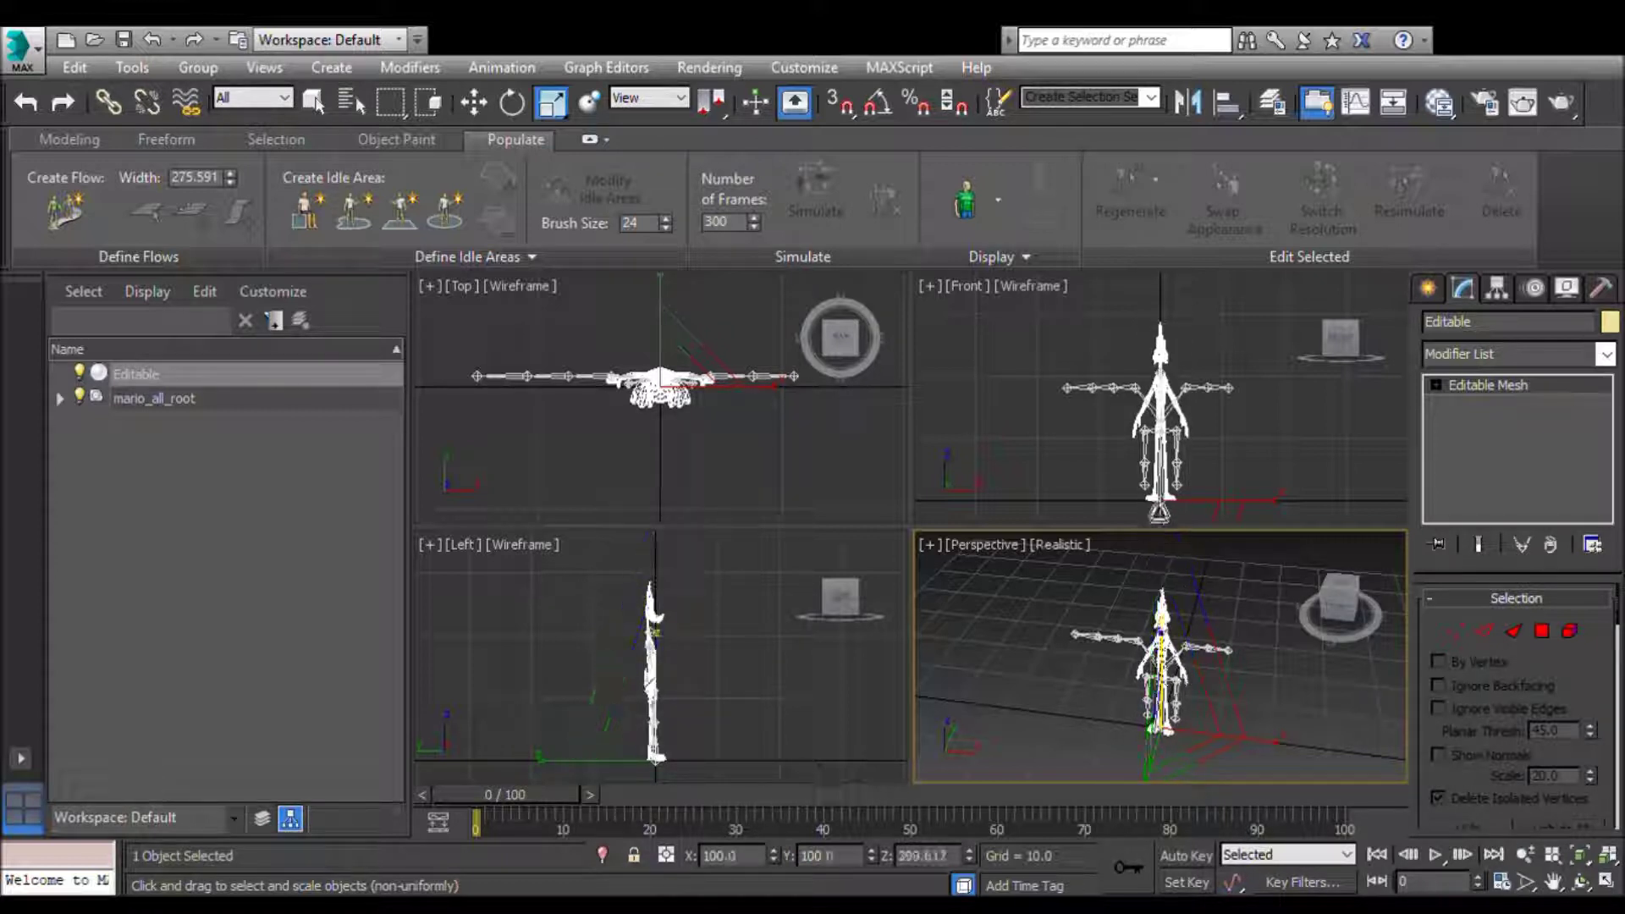
{"action": "left_click_drag", "start_coordinate": [1259, 760], "coordinate": [1461, 813]}
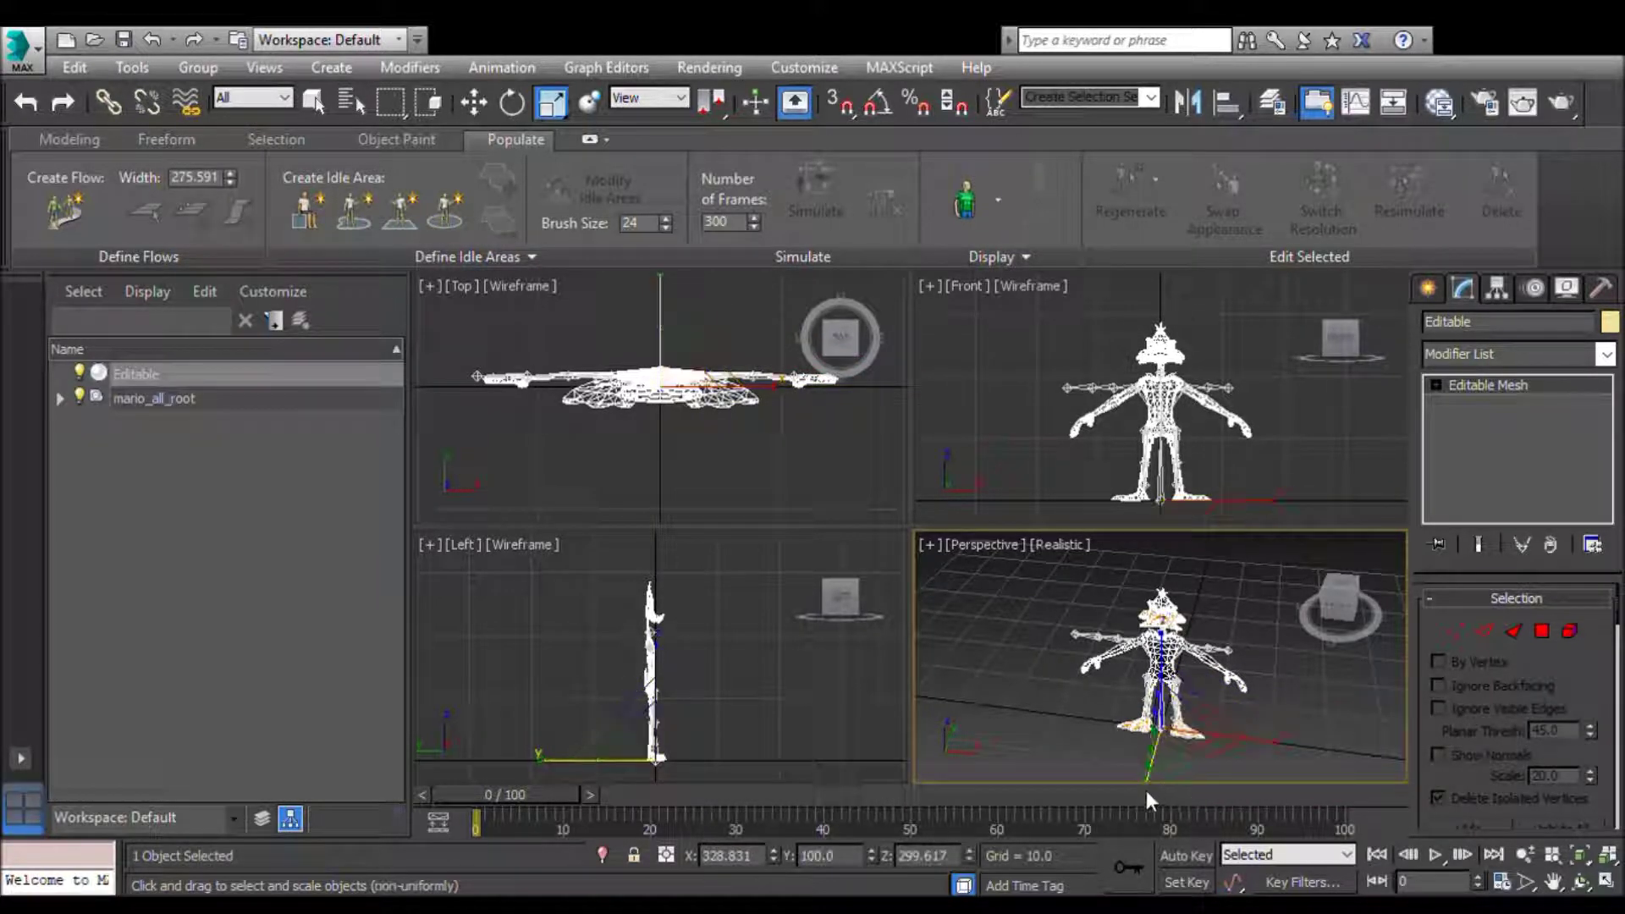
Step: Scale the duck mesh to about 271% along Y to restore its depth
{"action": "scroll", "coordinate": [1142, 788], "scroll_direction": "down", "scroll_amount": 4}
{"action": "scroll", "coordinate": [1183, 606], "scroll_direction": "down", "scroll_amount": 3}
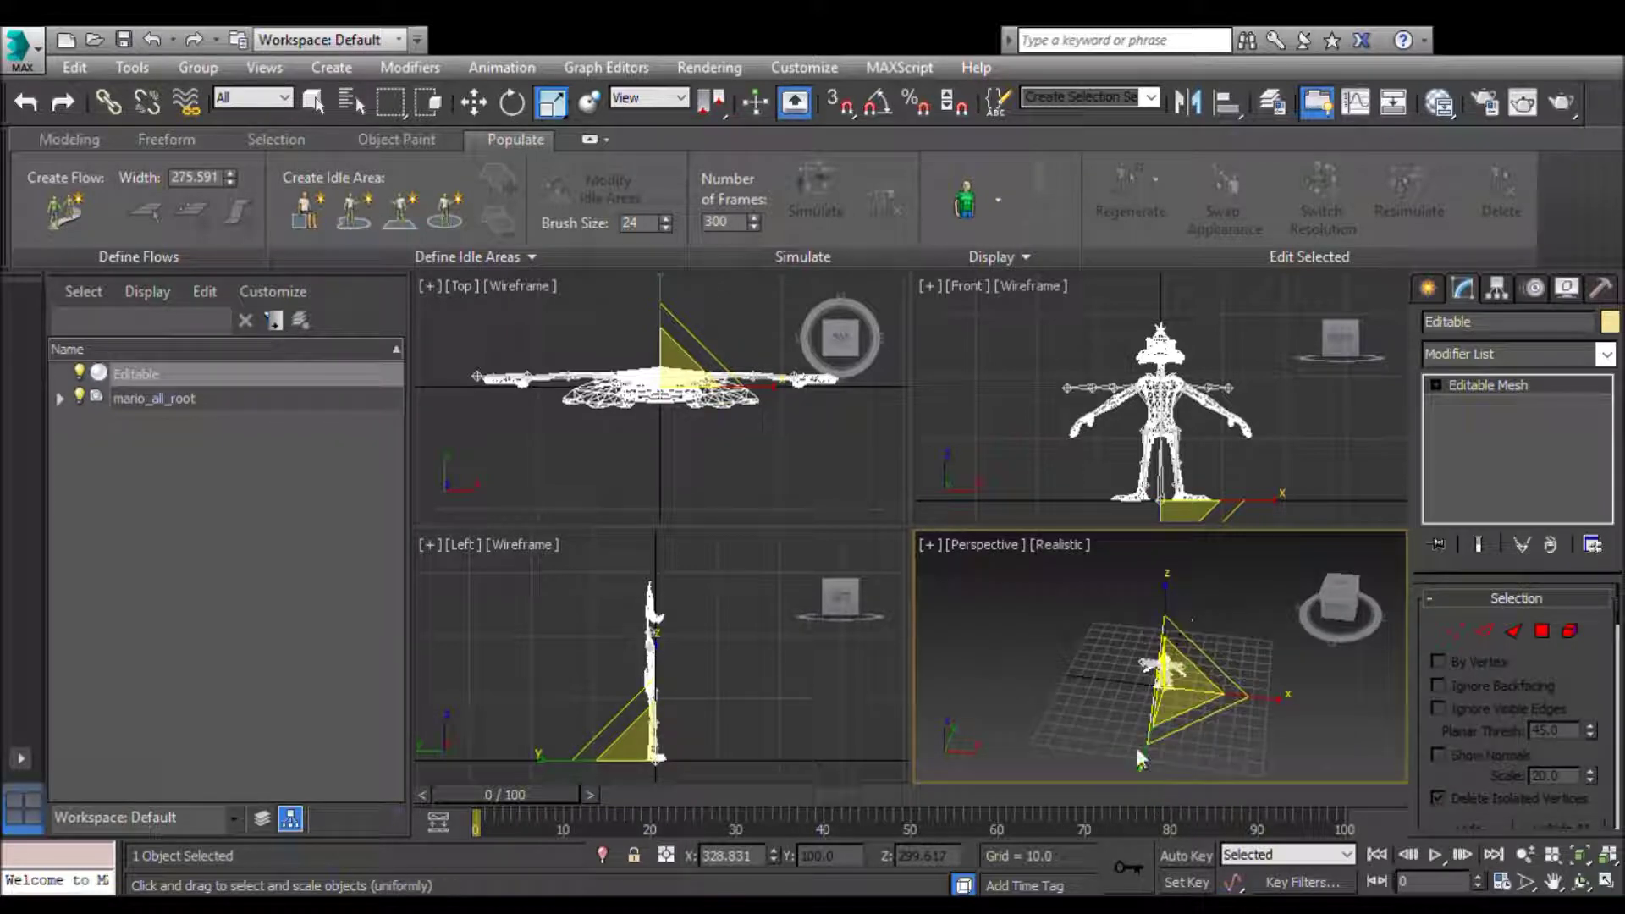
{"action": "left_click_drag", "start_coordinate": [1163, 771], "coordinate": [1148, 882]}
{"action": "scroll", "coordinate": [1189, 675], "scroll_direction": "up", "scroll_amount": 5}
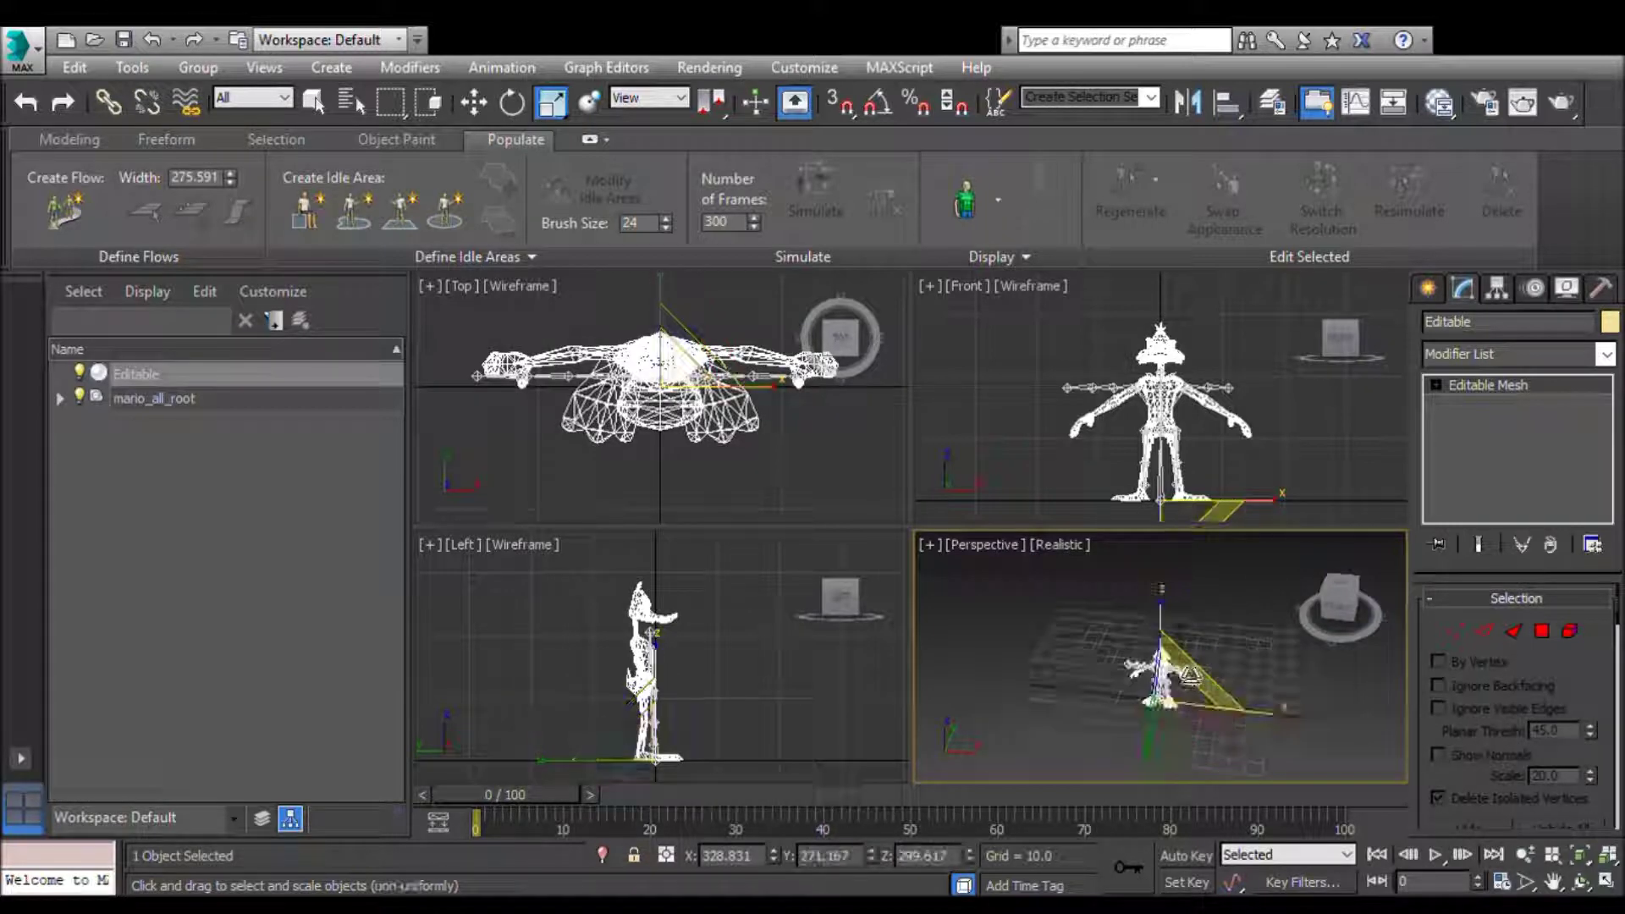
{"action": "scroll", "coordinate": [1169, 704], "scroll_direction": "up", "scroll_amount": 2}
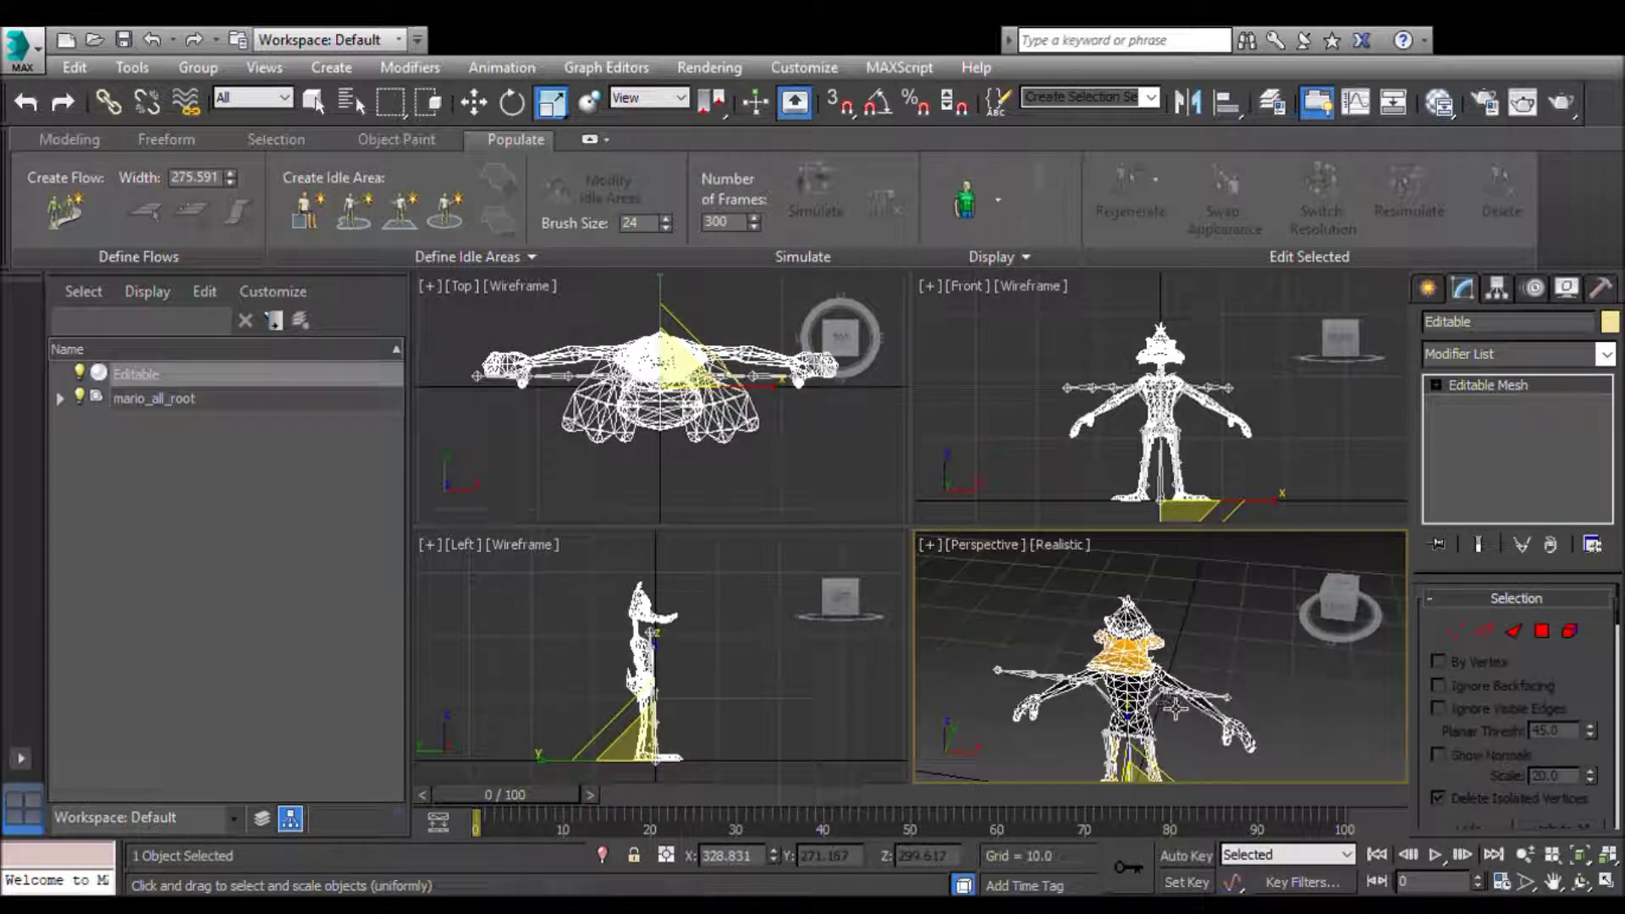
Step: Select the arm_l1 and arm_r1 bones together and move them about 2.02 units along Y into the duck's arms
{"action": "left_click", "coordinate": [1183, 704]}
{"action": "left_click", "coordinate": [1176, 703]}
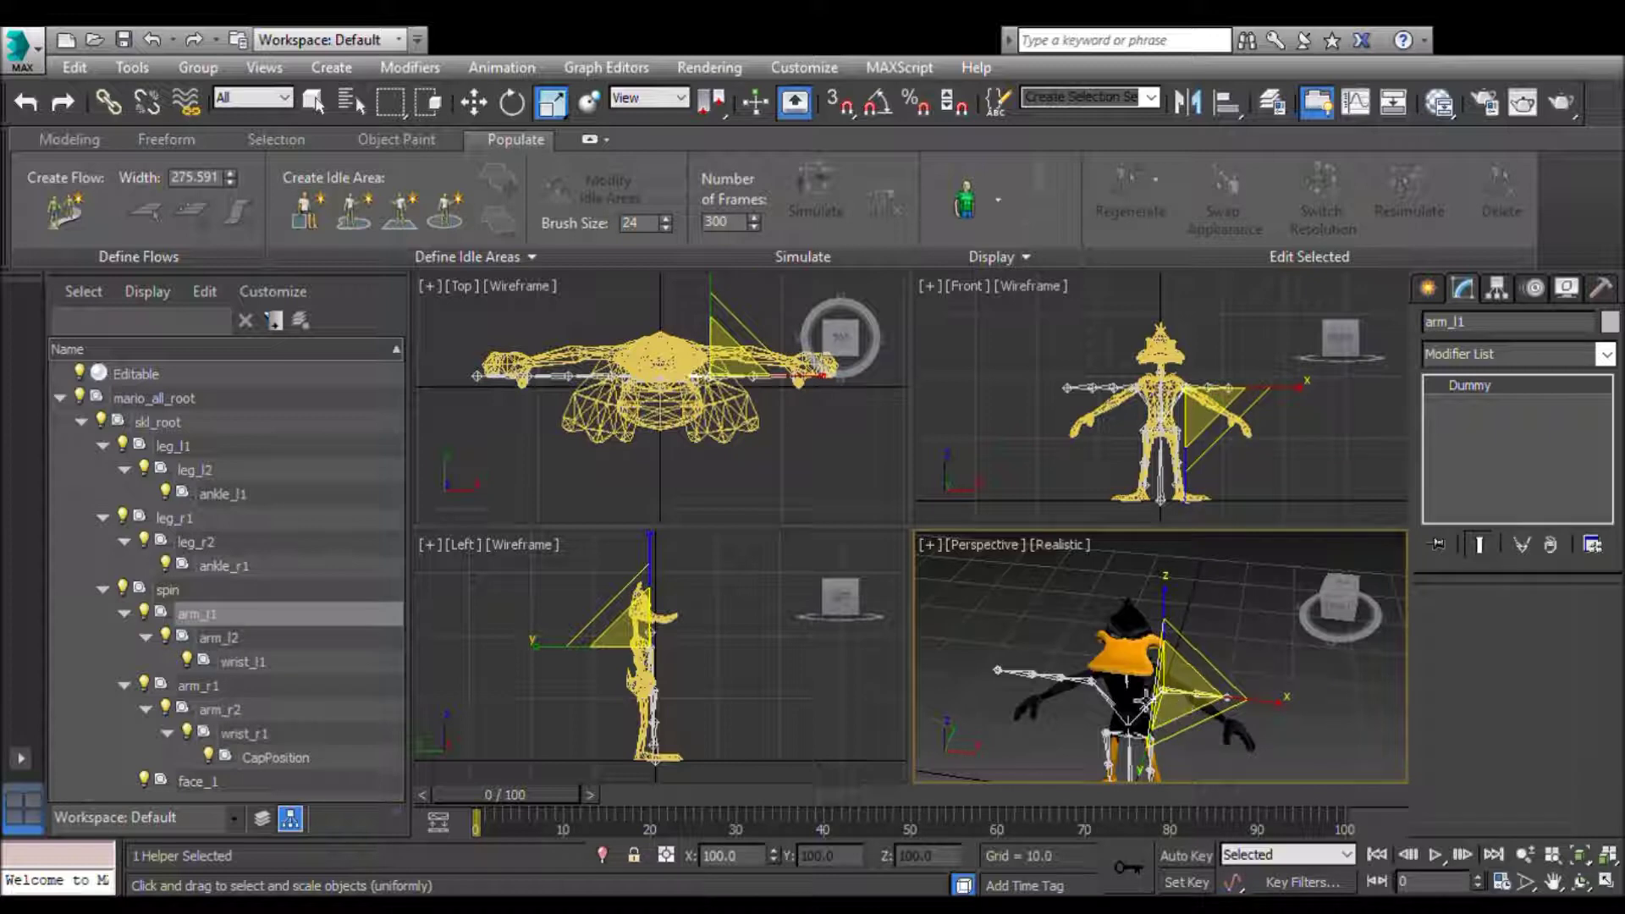
{"action": "left_click", "coordinate": [1106, 700], "text": "ctrl"}
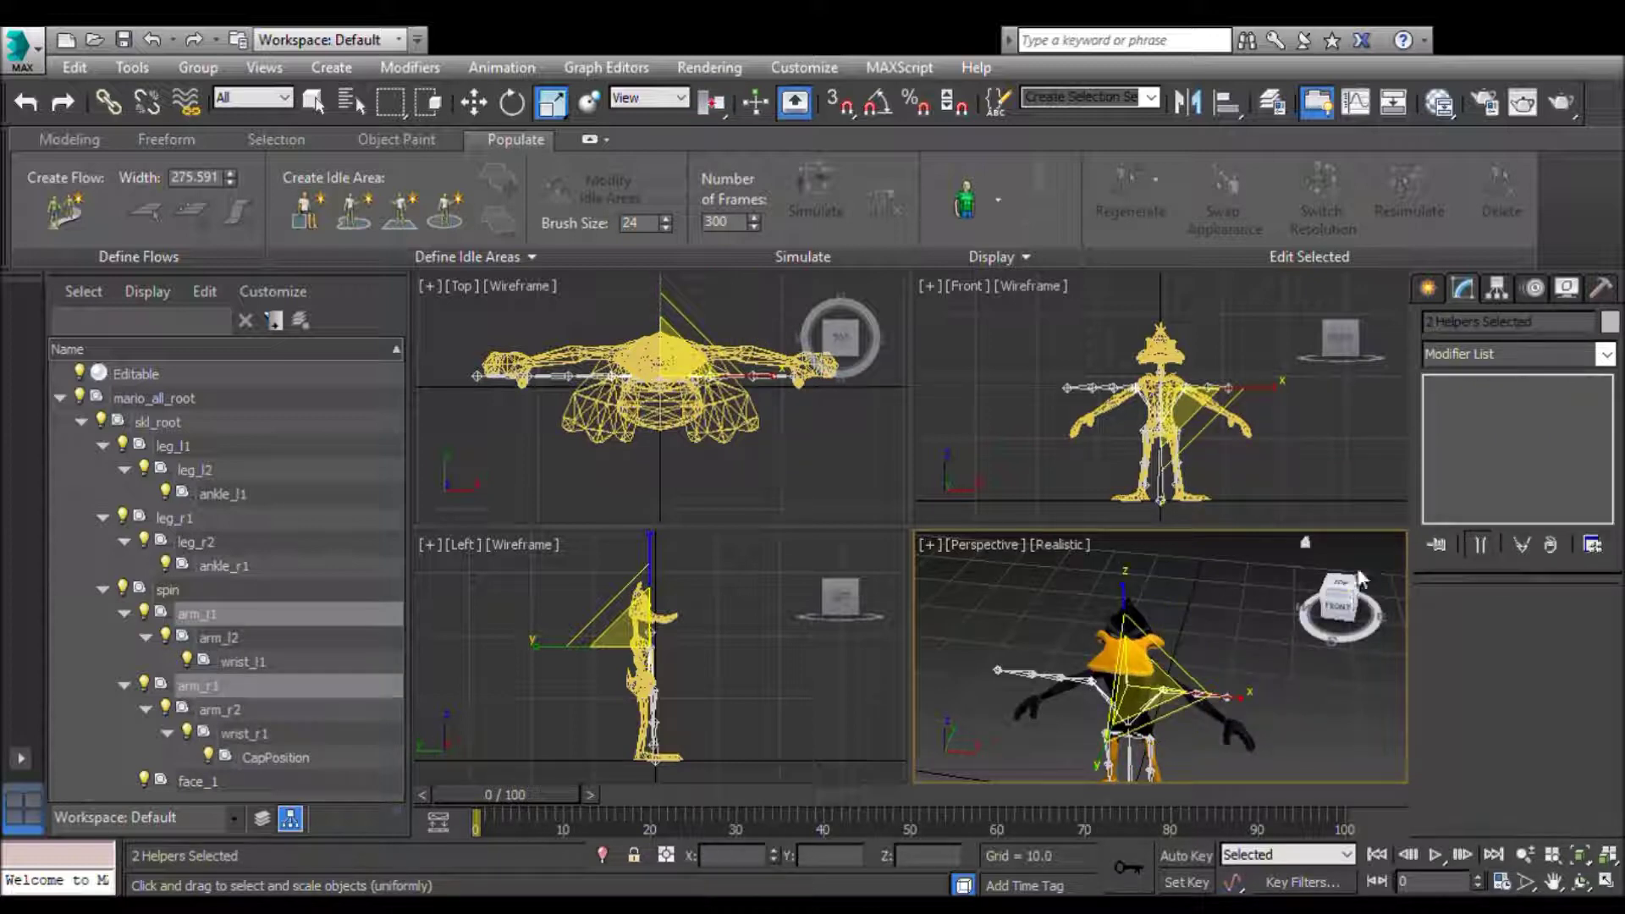
{"action": "left_click_drag", "start_coordinate": [1335, 608], "coordinate": [1244, 601]}
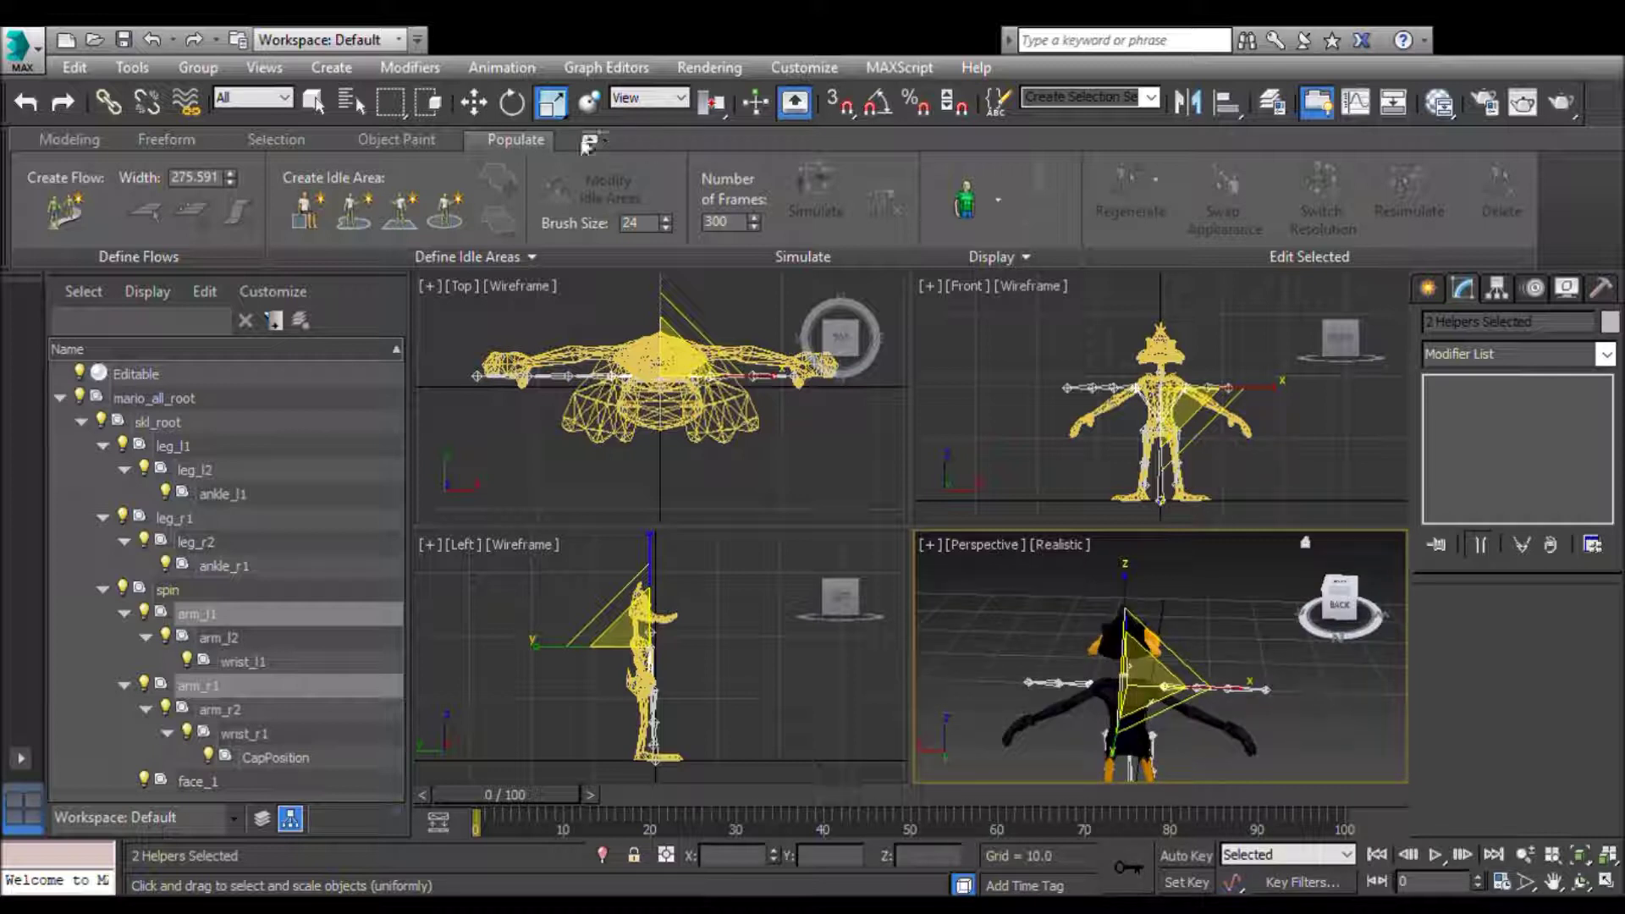
{"action": "left_click", "coordinate": [467, 104]}
{"action": "left_click_drag", "start_coordinate": [1131, 765], "coordinate": [1128, 771]}
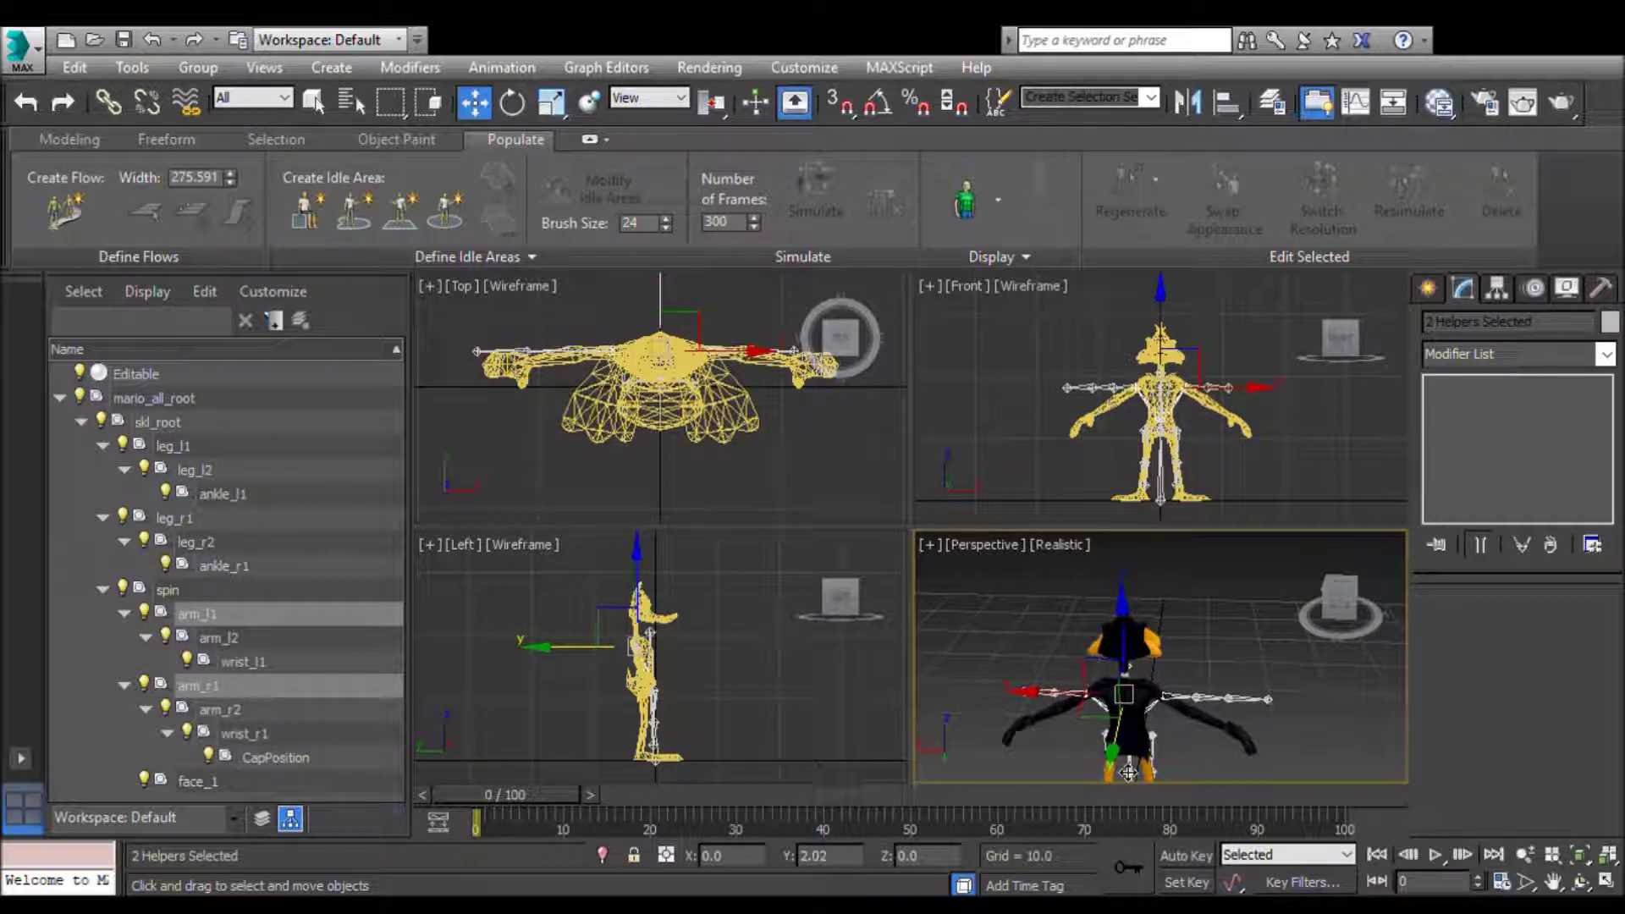
Step: Scale both selected arm bones to about 94% along X and raise them slightly to the duck's shoulder height
{"action": "key", "text": "r"}
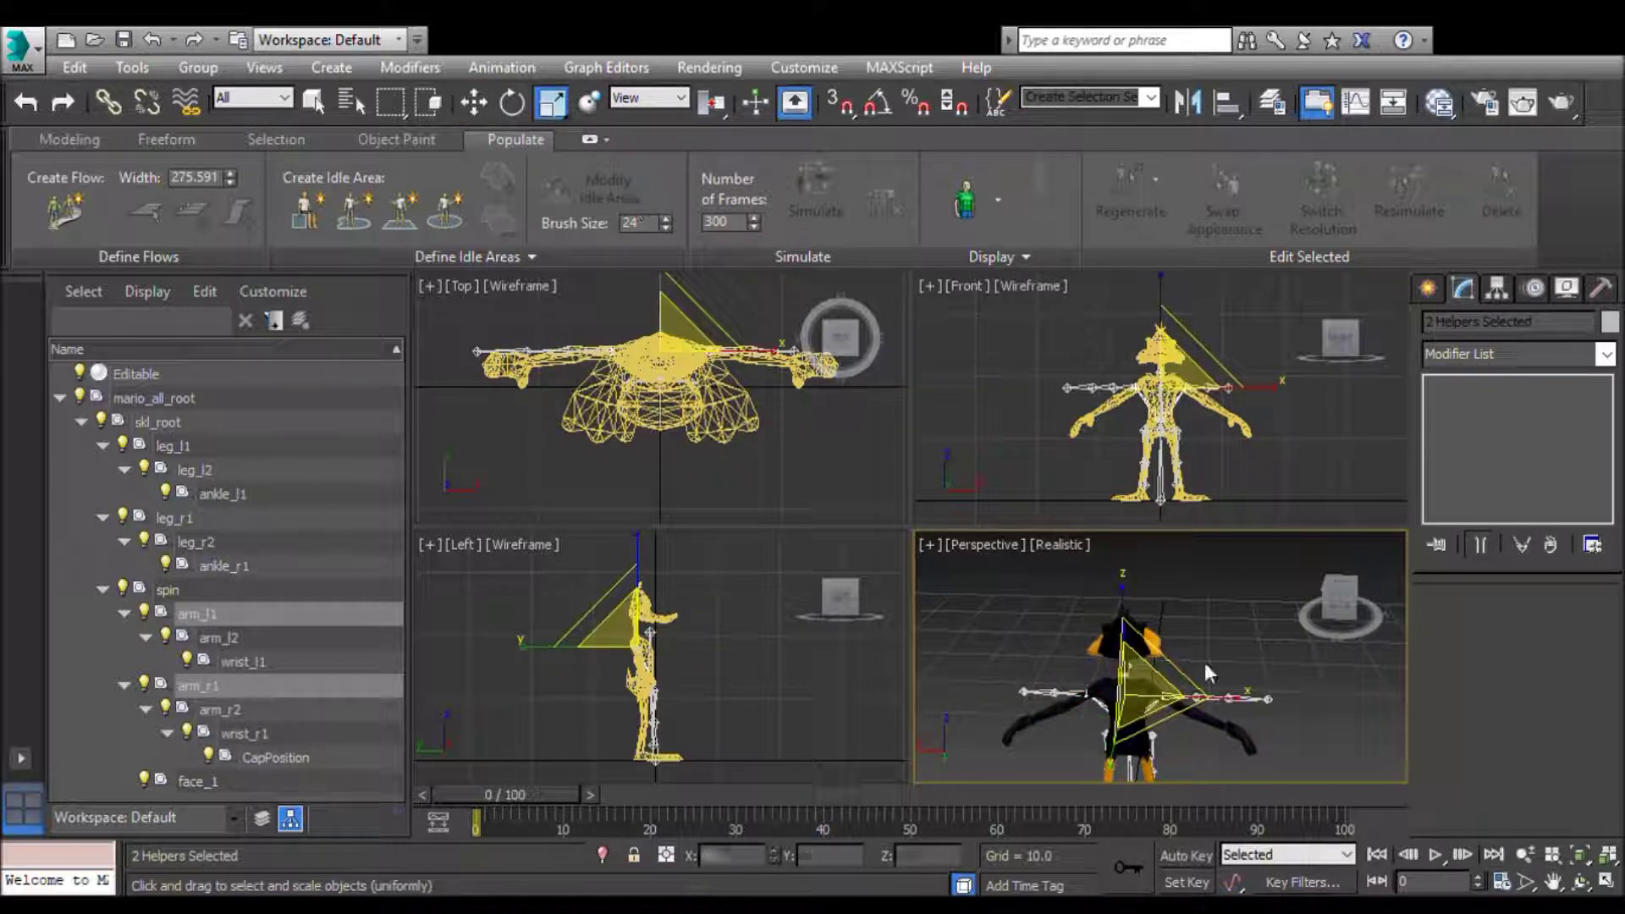
{"action": "left_click_drag", "start_coordinate": [1246, 706], "coordinate": [1240, 716]}
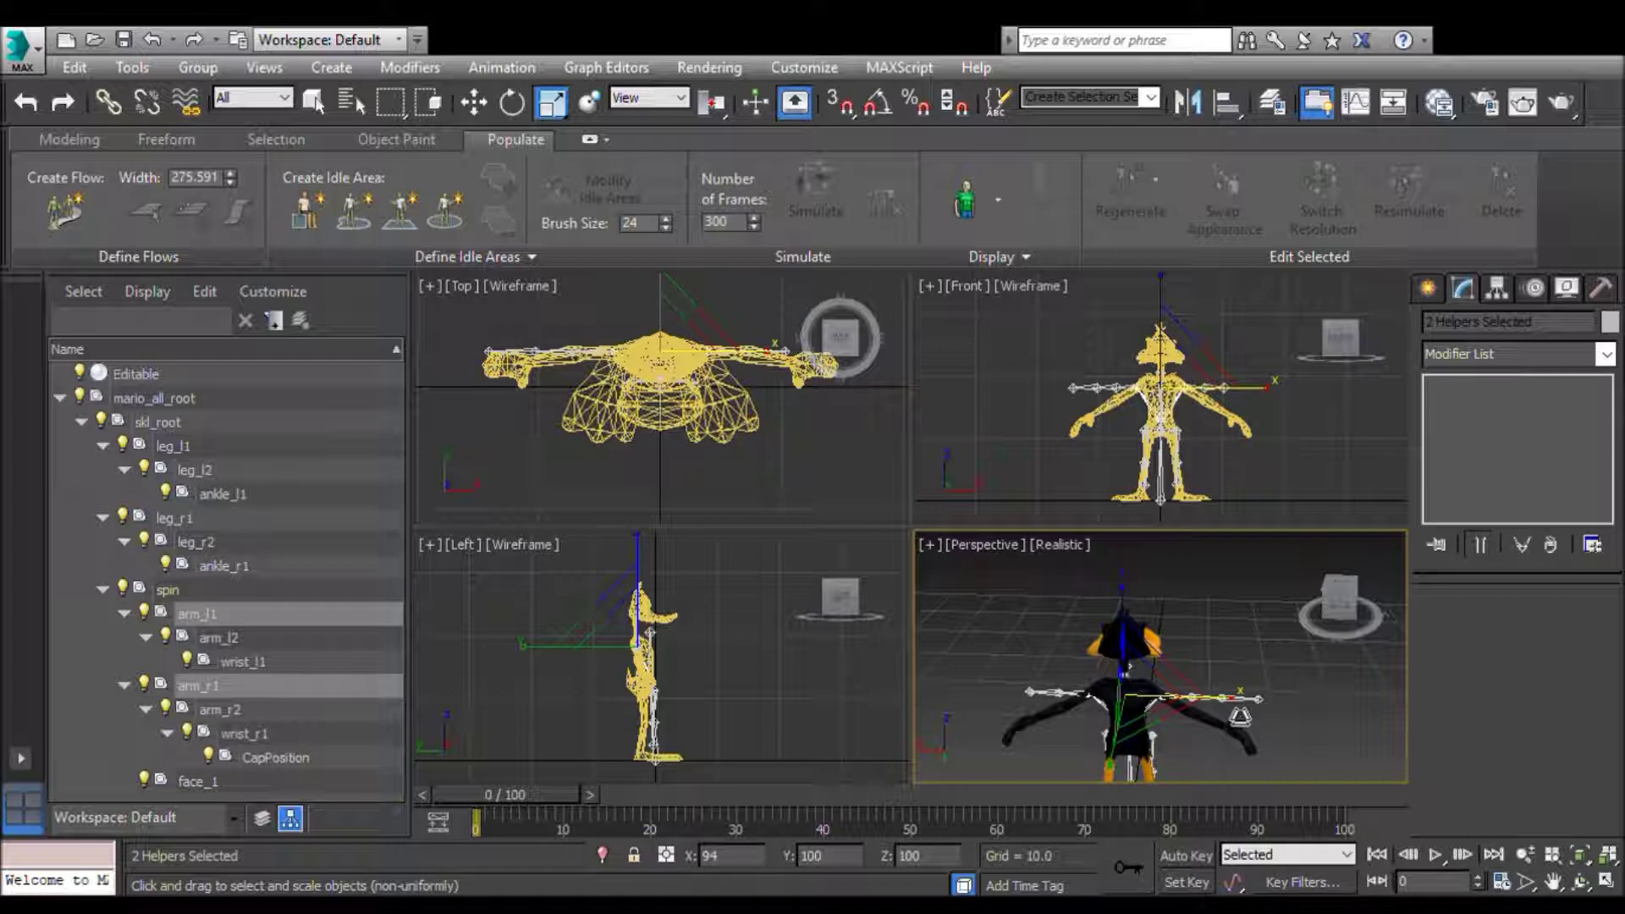
{"action": "key", "text": "w"}
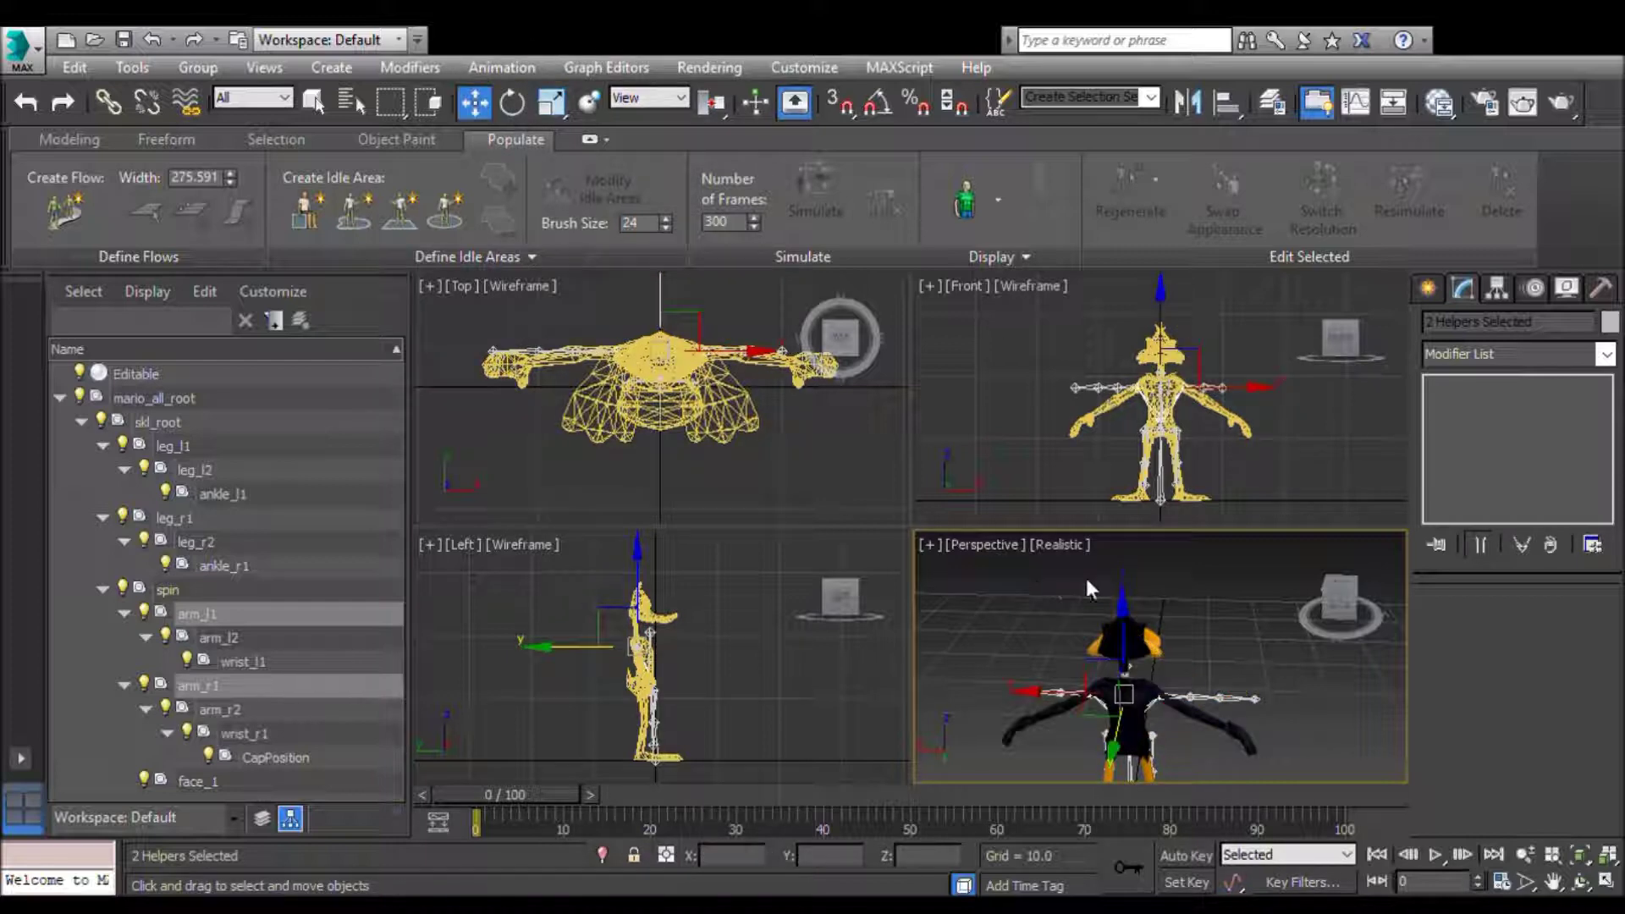
{"action": "left_click", "coordinate": [1134, 622]}
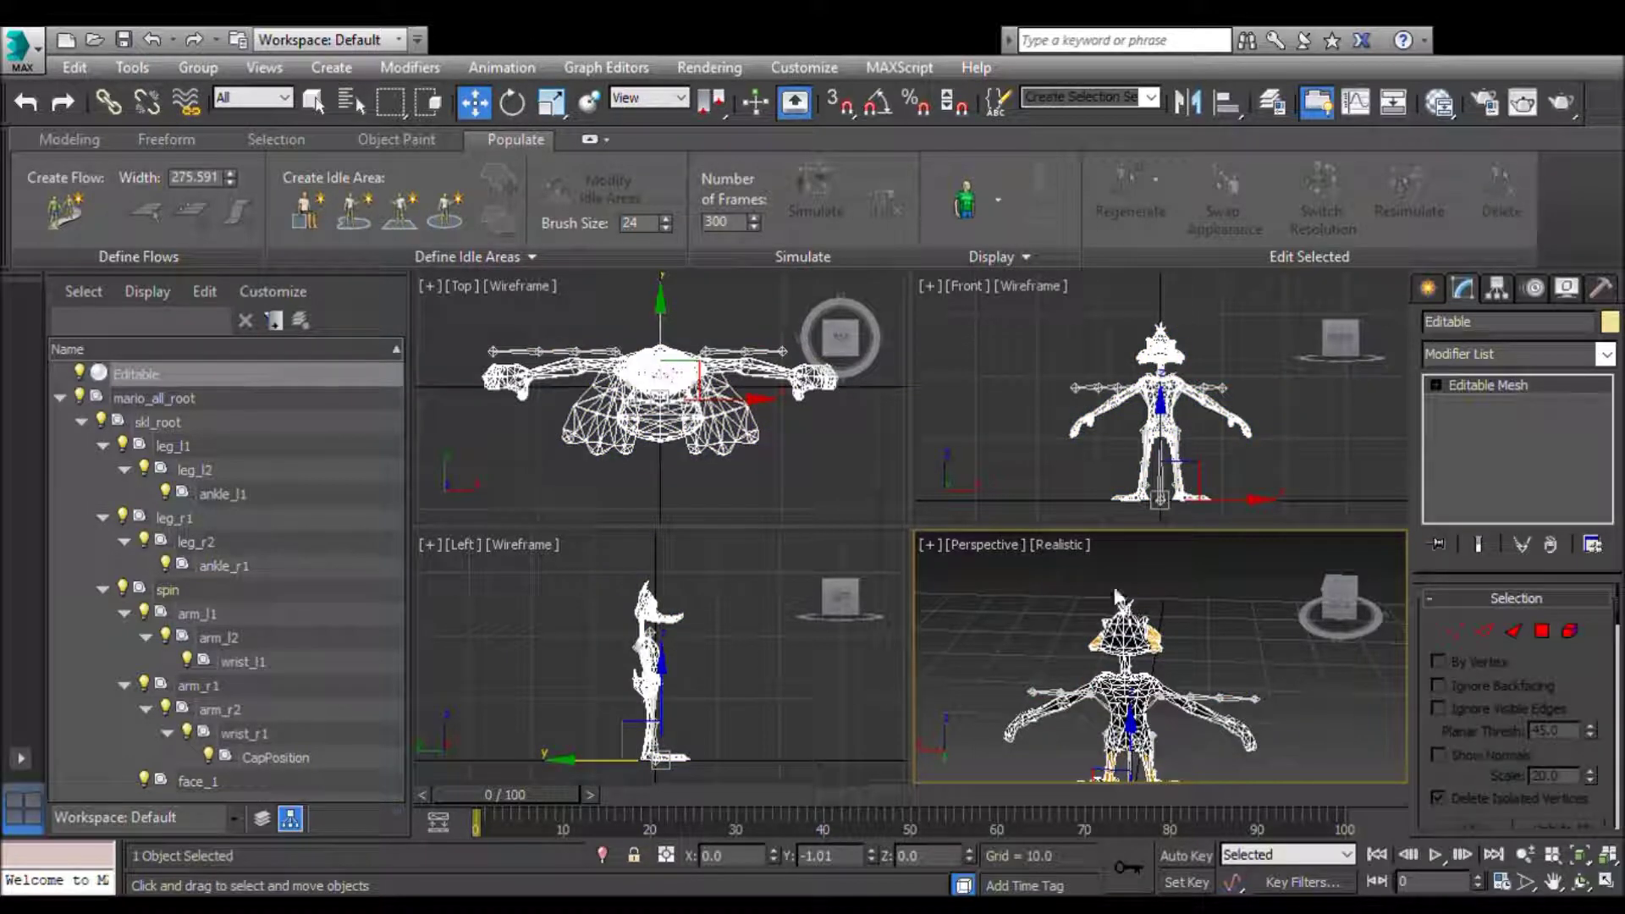
{"action": "left_click", "coordinate": [152, 41]}
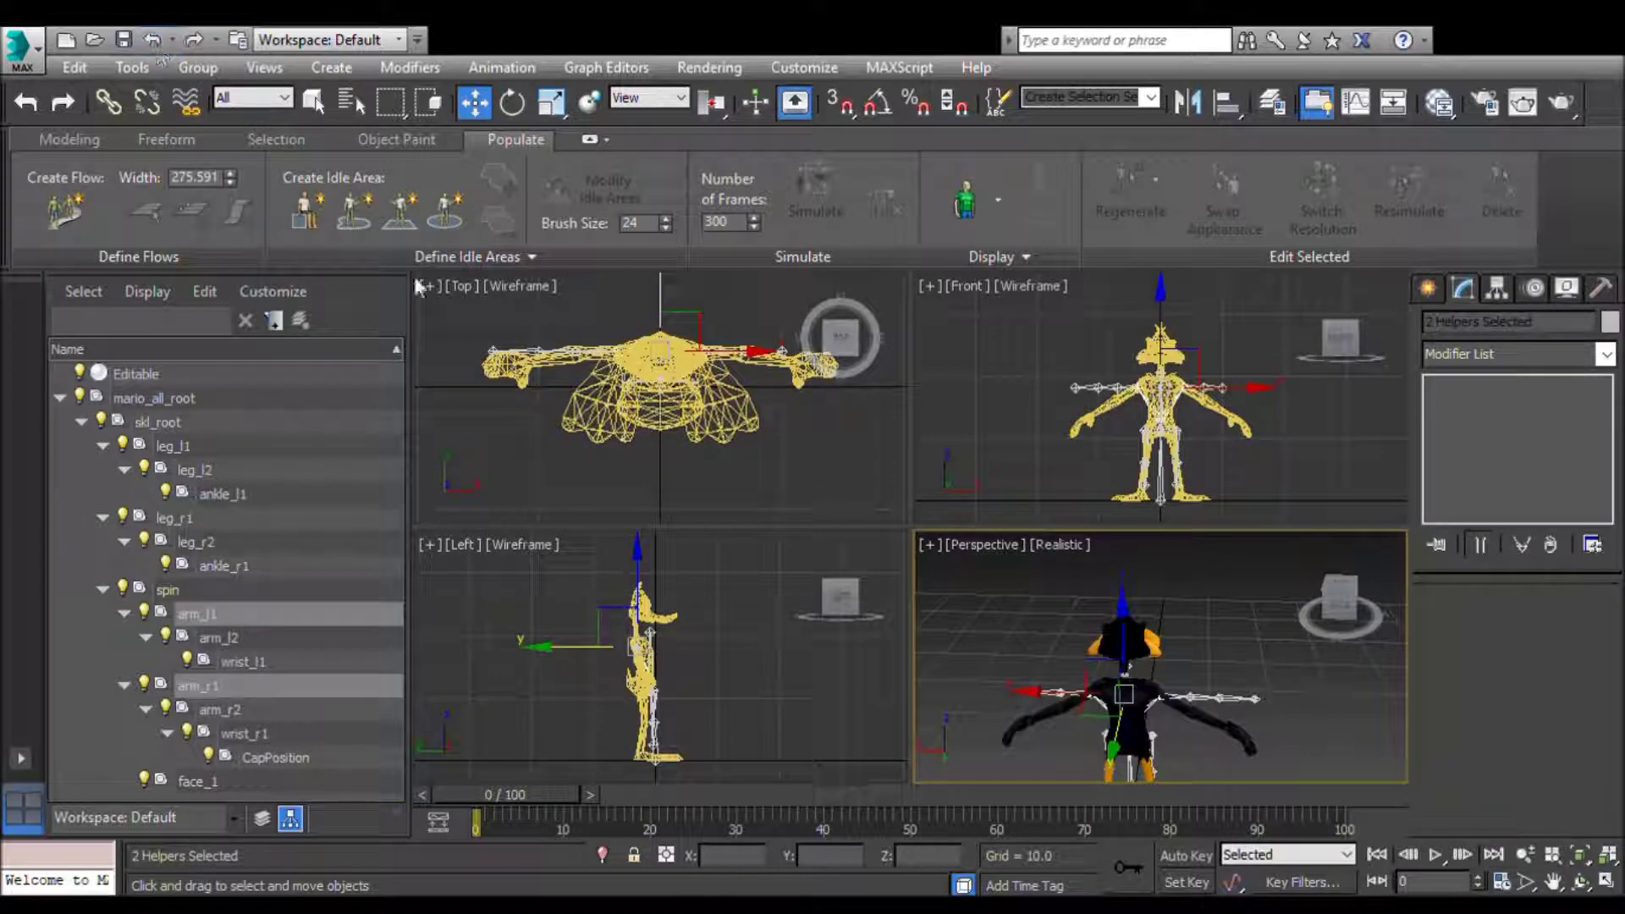
{"action": "left_click_drag", "start_coordinate": [1140, 643], "coordinate": [1139, 641]}
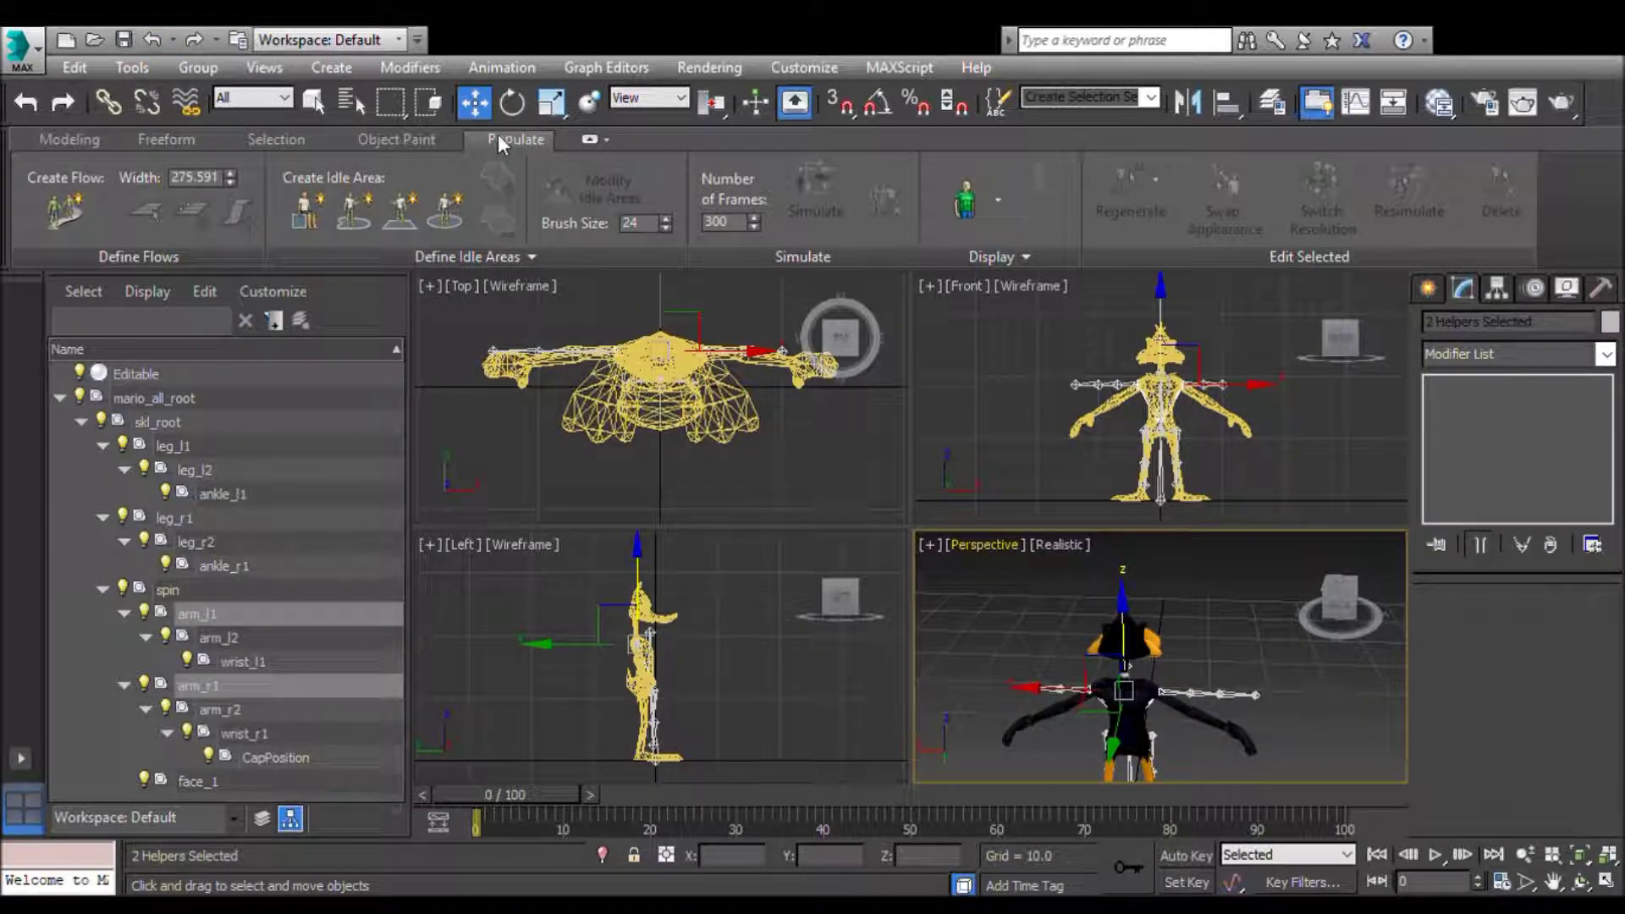
{"action": "left_click", "coordinate": [992, 673]}
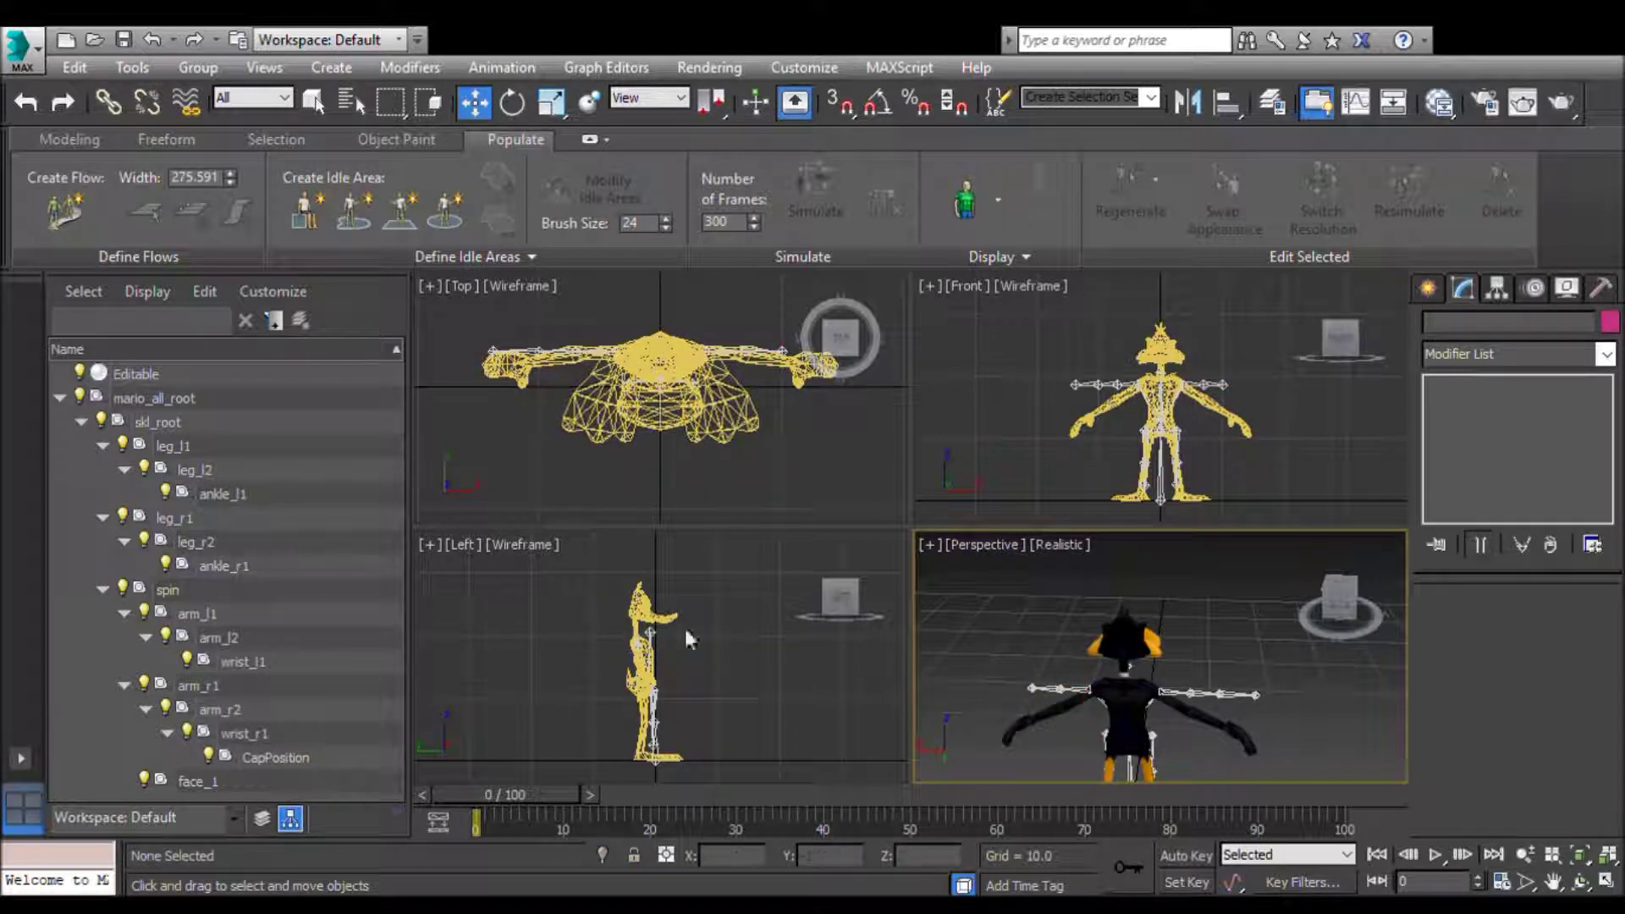
Step: Try to rotate the arm_l1 bone about 35° around Y and shrink it to about 91% along X
{"action": "left_click", "coordinate": [235, 637]}
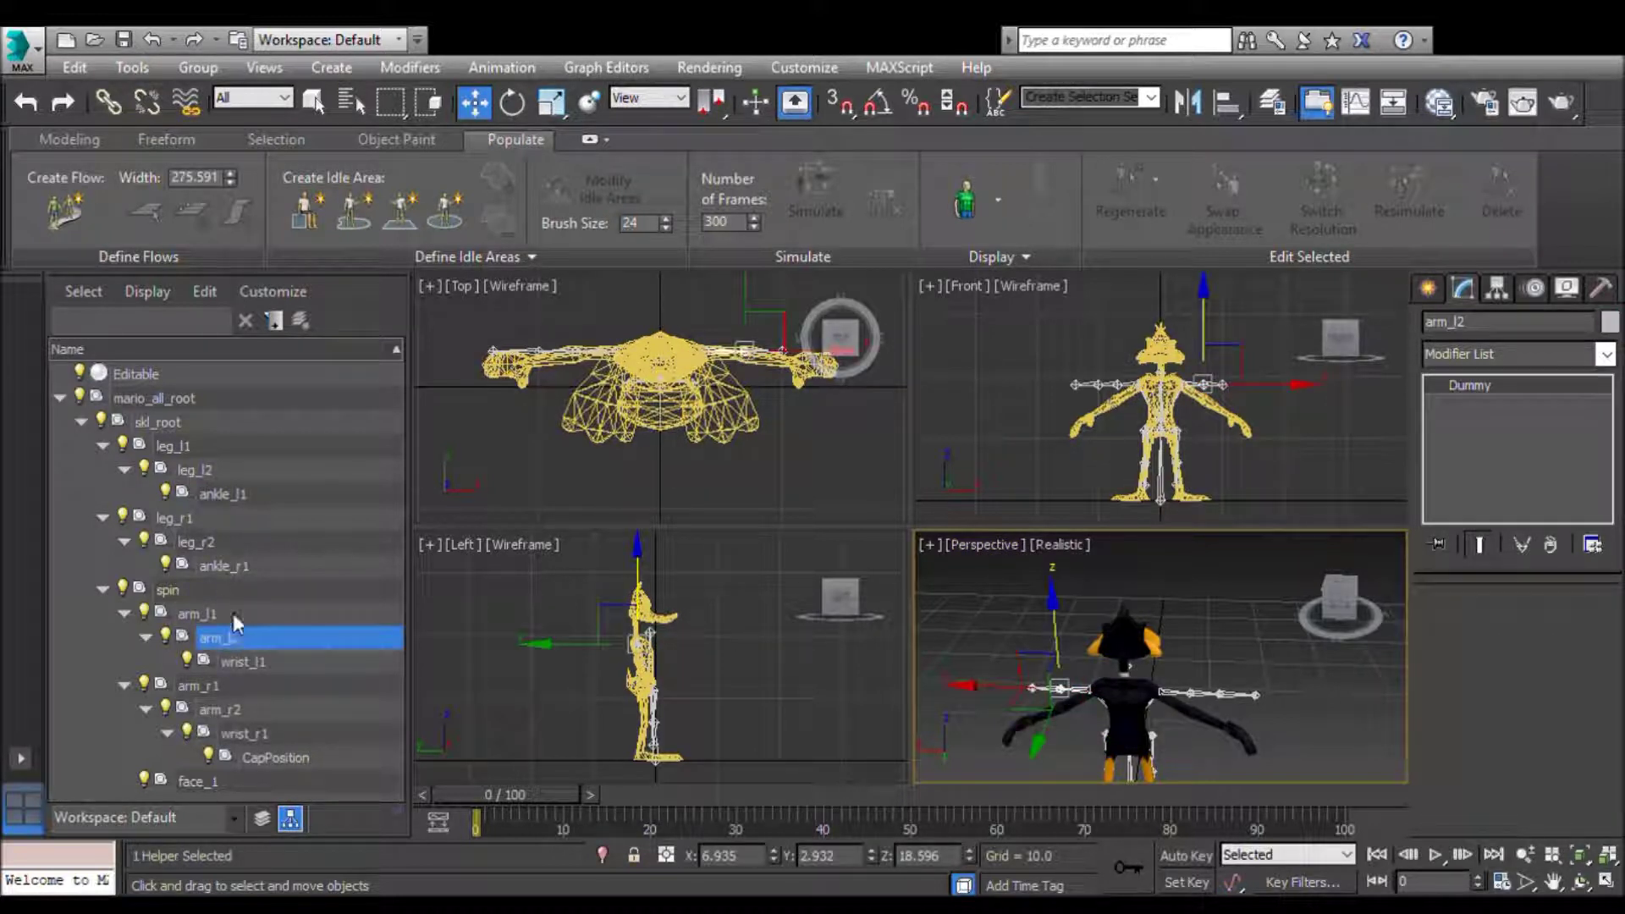
{"action": "left_click", "coordinate": [233, 614]}
{"action": "left_click", "coordinate": [512, 102]}
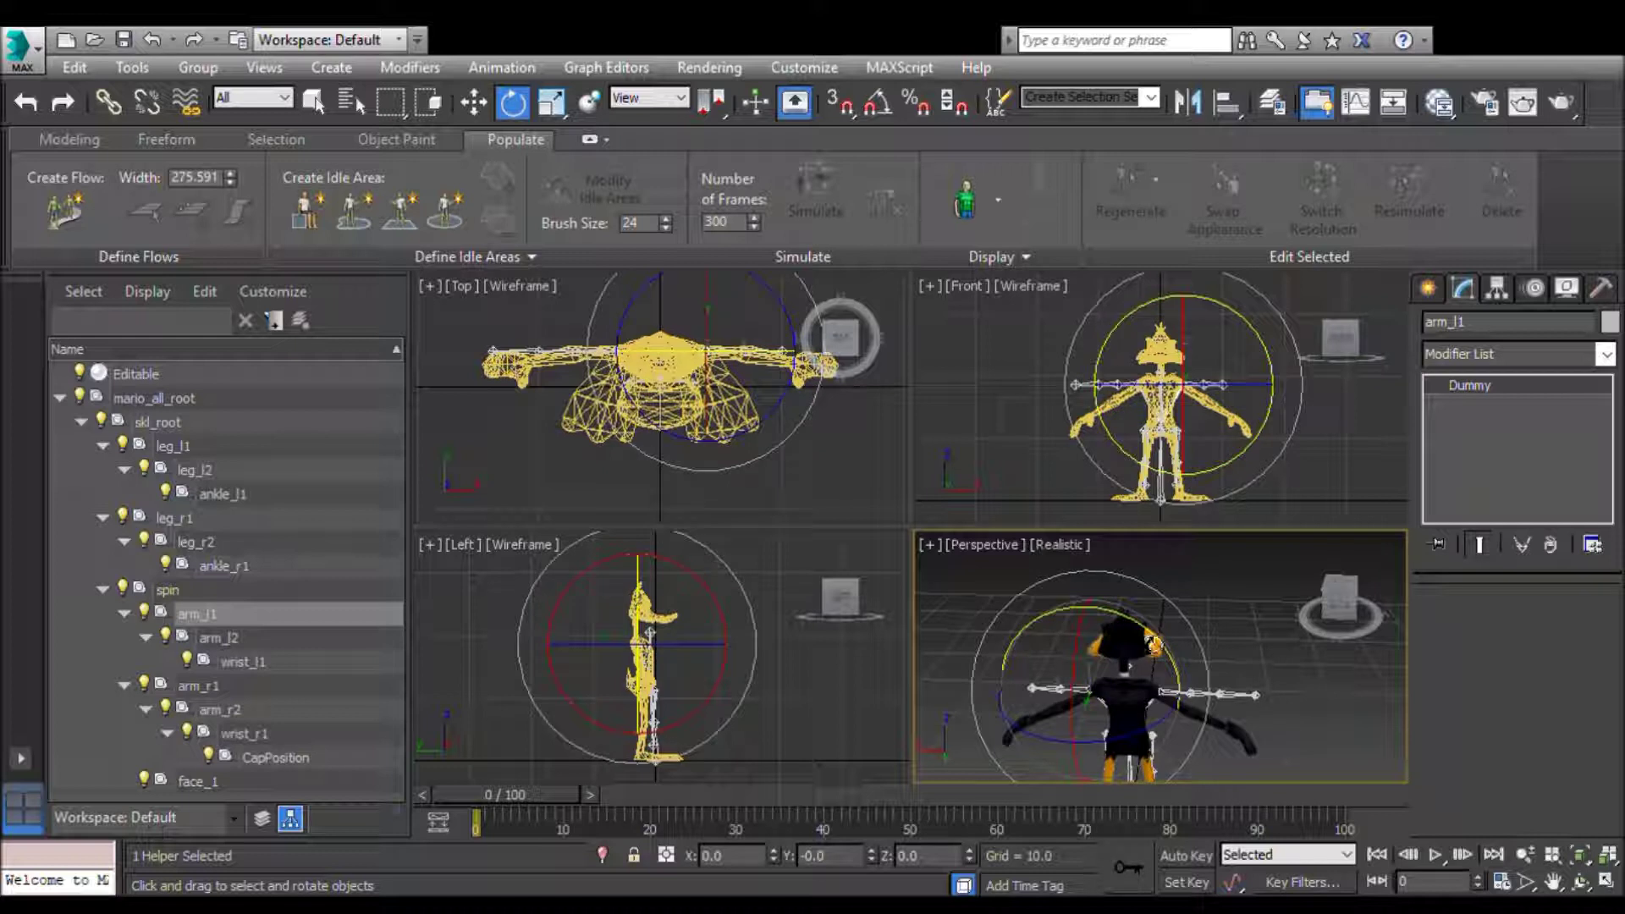
{"action": "left_click_drag", "start_coordinate": [1117, 614], "coordinate": [1081, 604]}
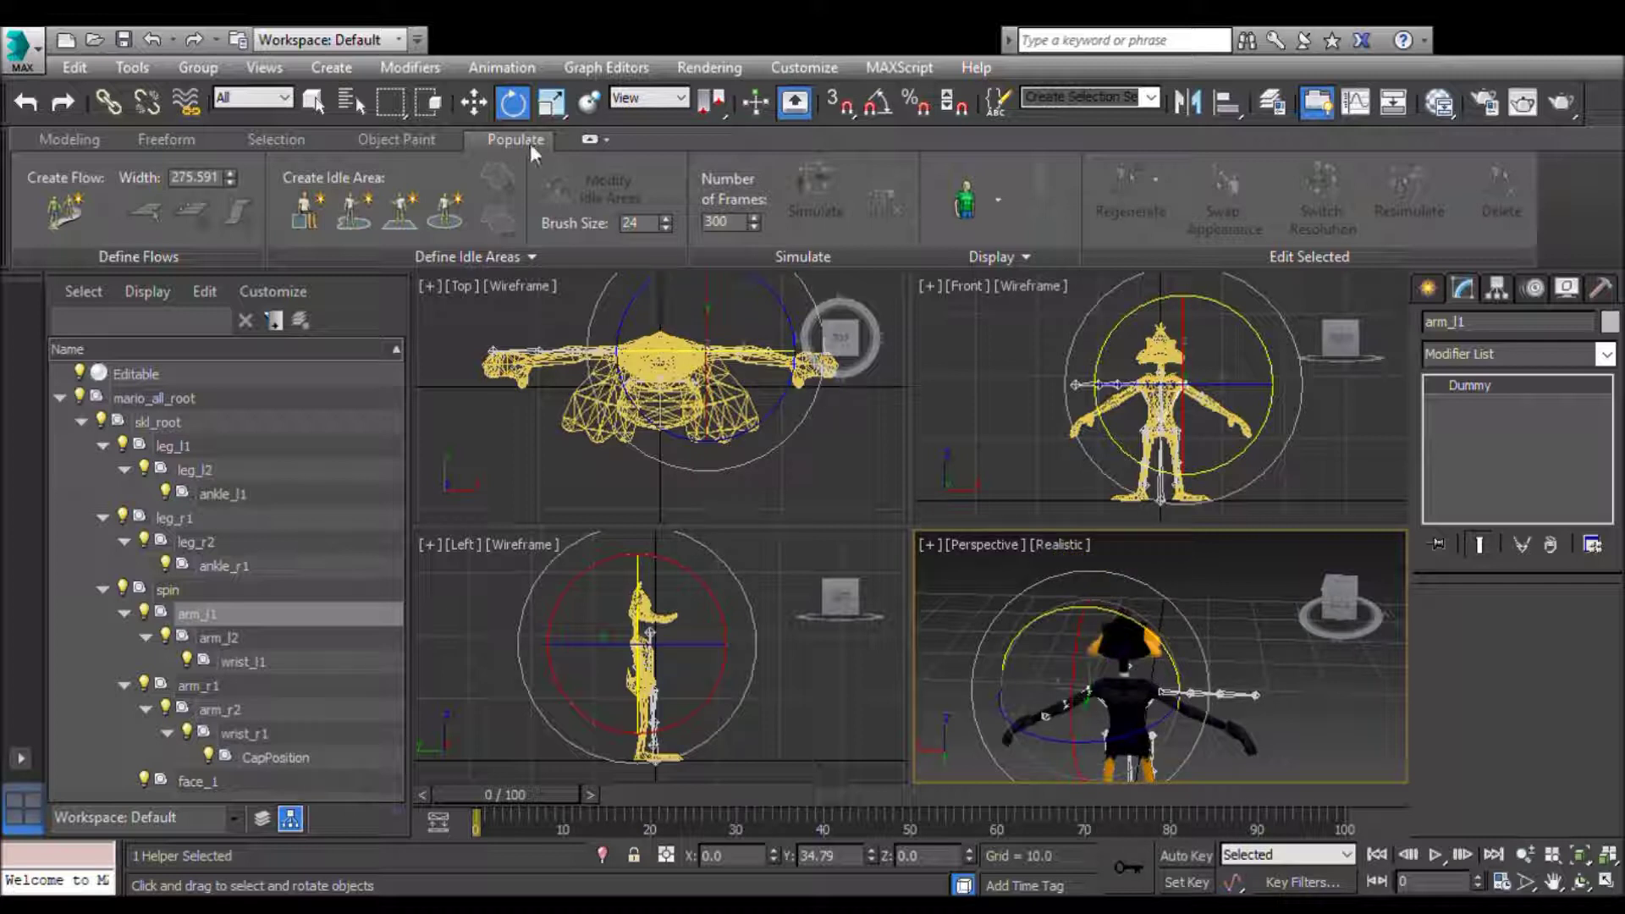
{"action": "left_click", "coordinate": [551, 103]}
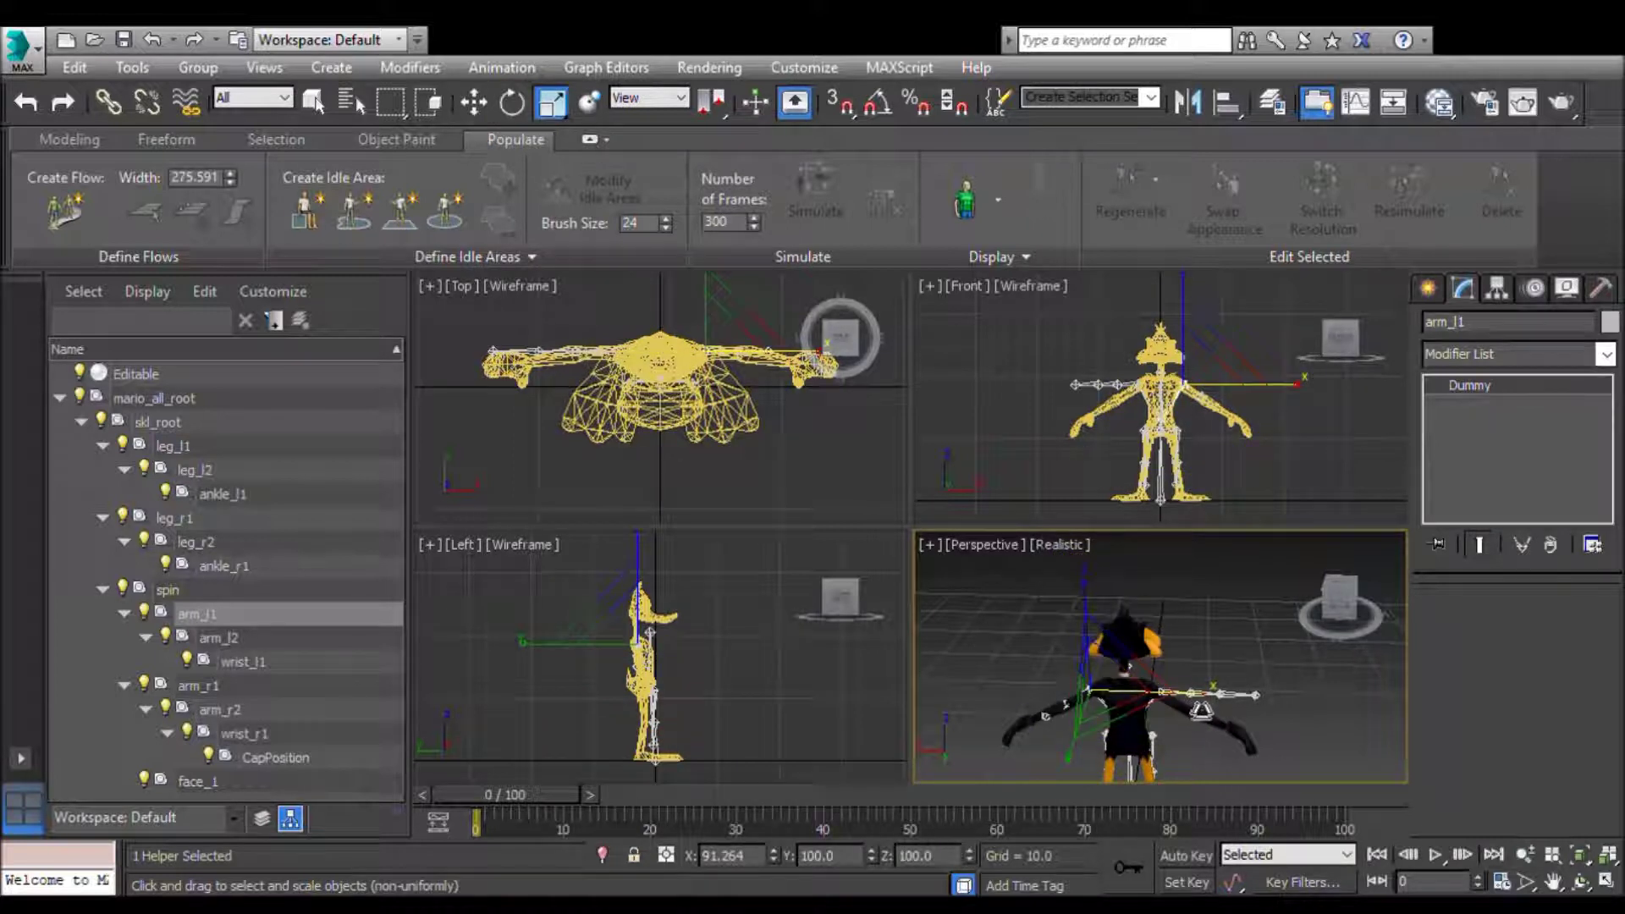
{"action": "left_click", "coordinate": [1202, 709]}
{"action": "left_click", "coordinate": [152, 40]}
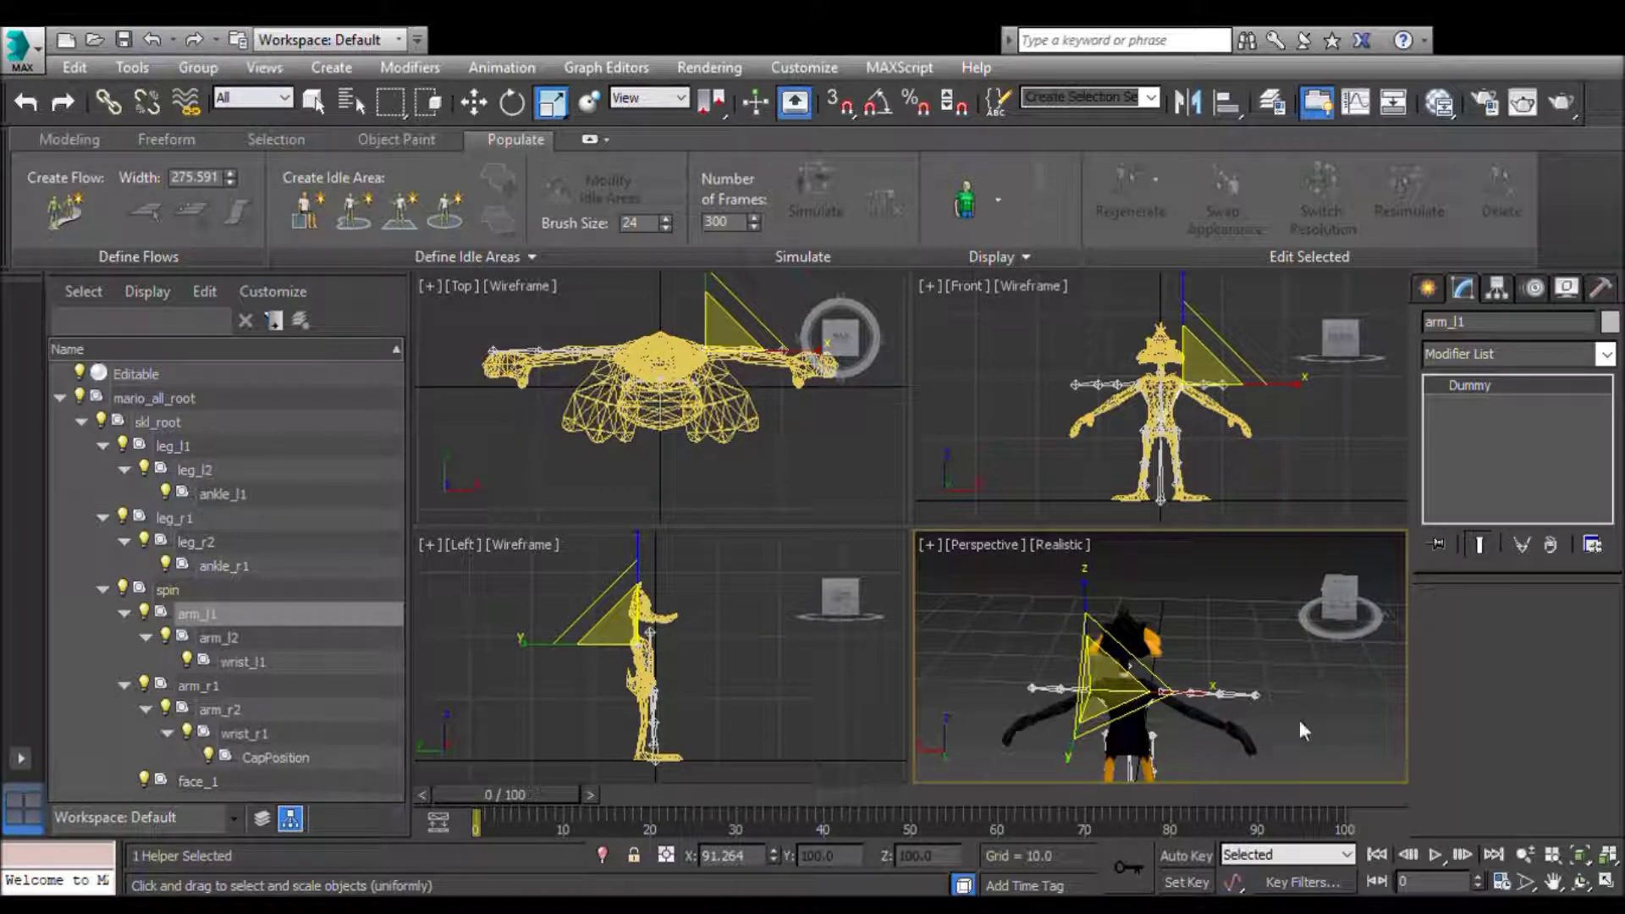
Step: Lengthen the arm_l1 bone along X and rotate it about 35° around Y to follow the duck's lowered arm
{"action": "mouse_move", "coordinate": [1202, 713]}
{"action": "left_mouse_down"}
{"action": "mouse_move", "coordinate": [1253, 726]}
{"action": "mouse_move", "coordinate": [1229, 726]}
{"action": "left_mouse_up"}
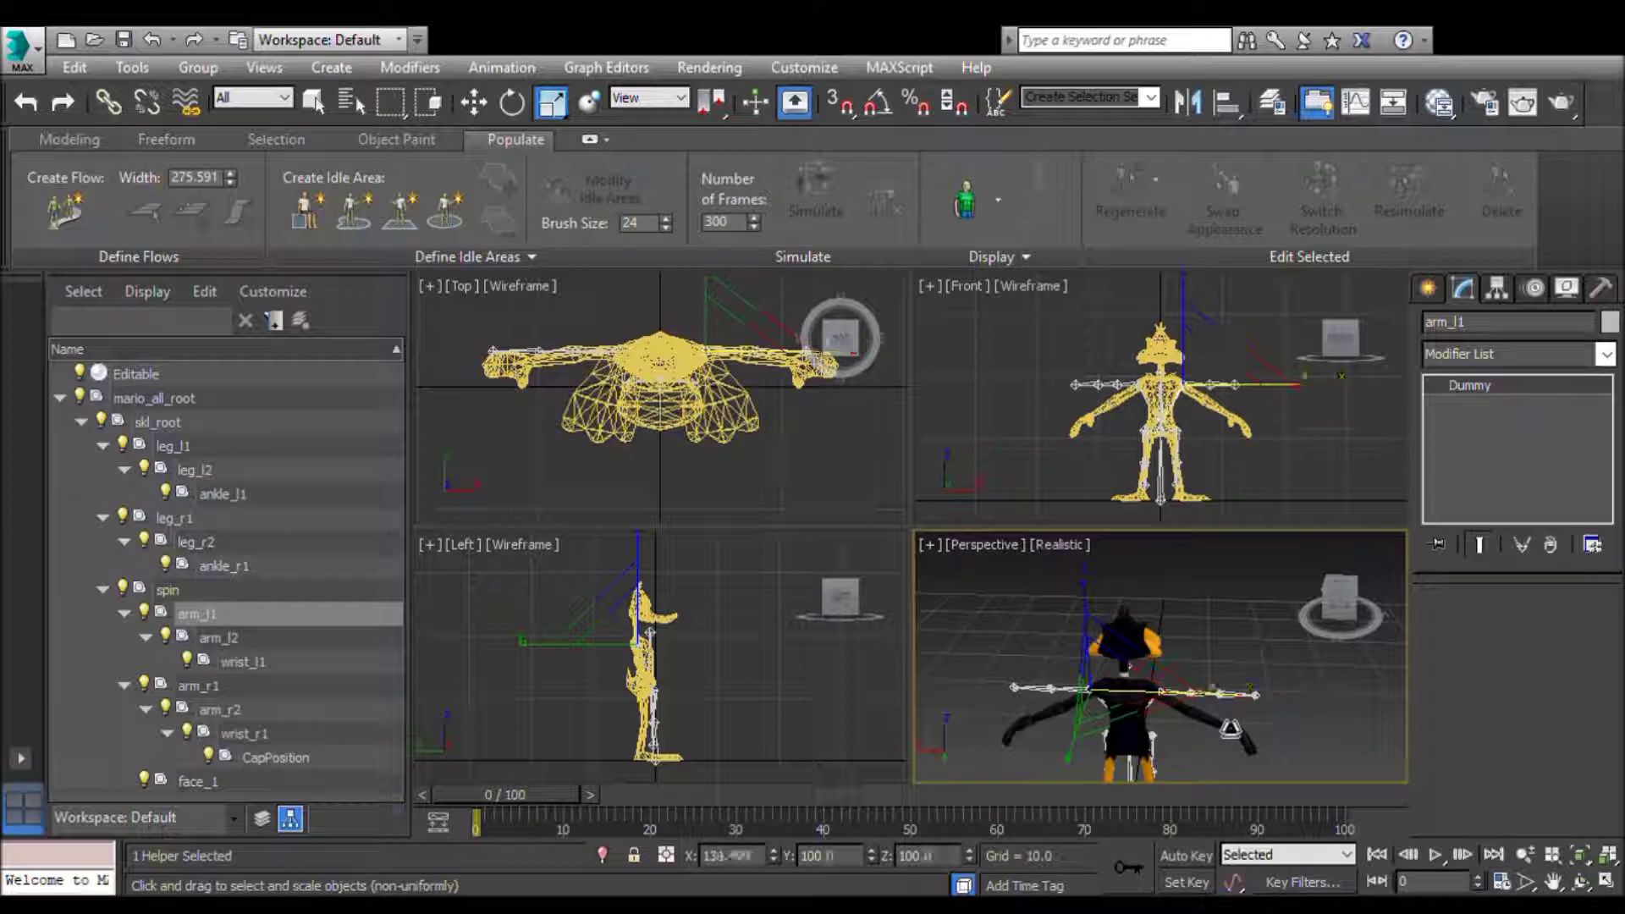
{"action": "left_click", "coordinate": [523, 103]}
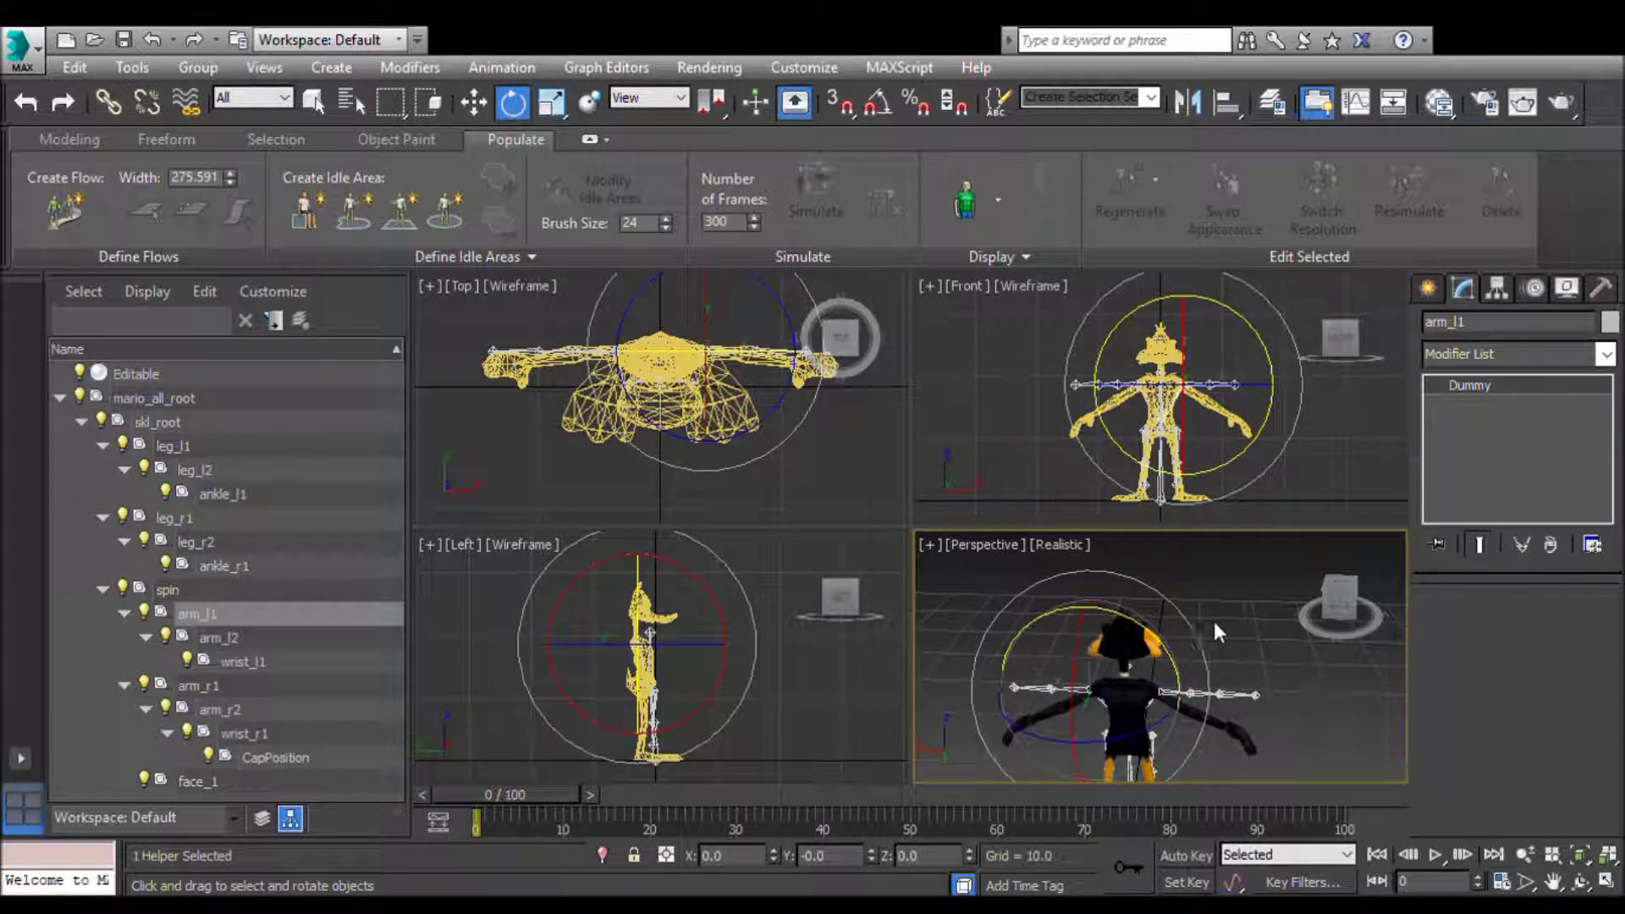
{"action": "left_click_drag", "start_coordinate": [1157, 647], "coordinate": [1088, 538]}
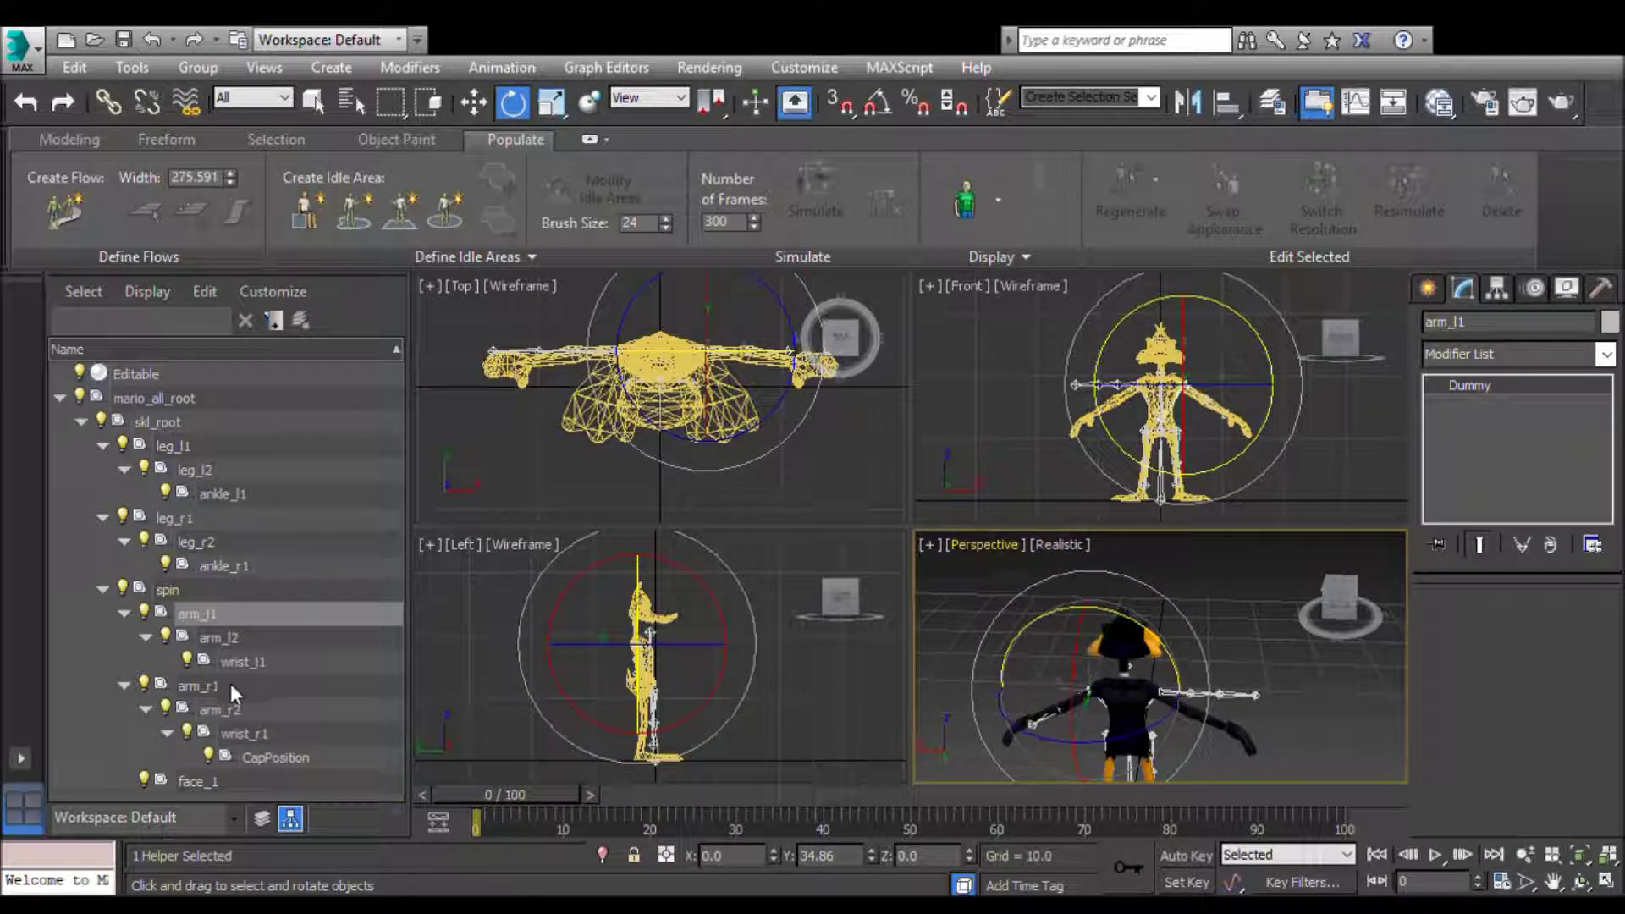
Step: Rotate the arm_r1 bone down into the duck's other arm and scale it to about 98% along X and 107% along Z
{"action": "left_click", "coordinate": [199, 686]}
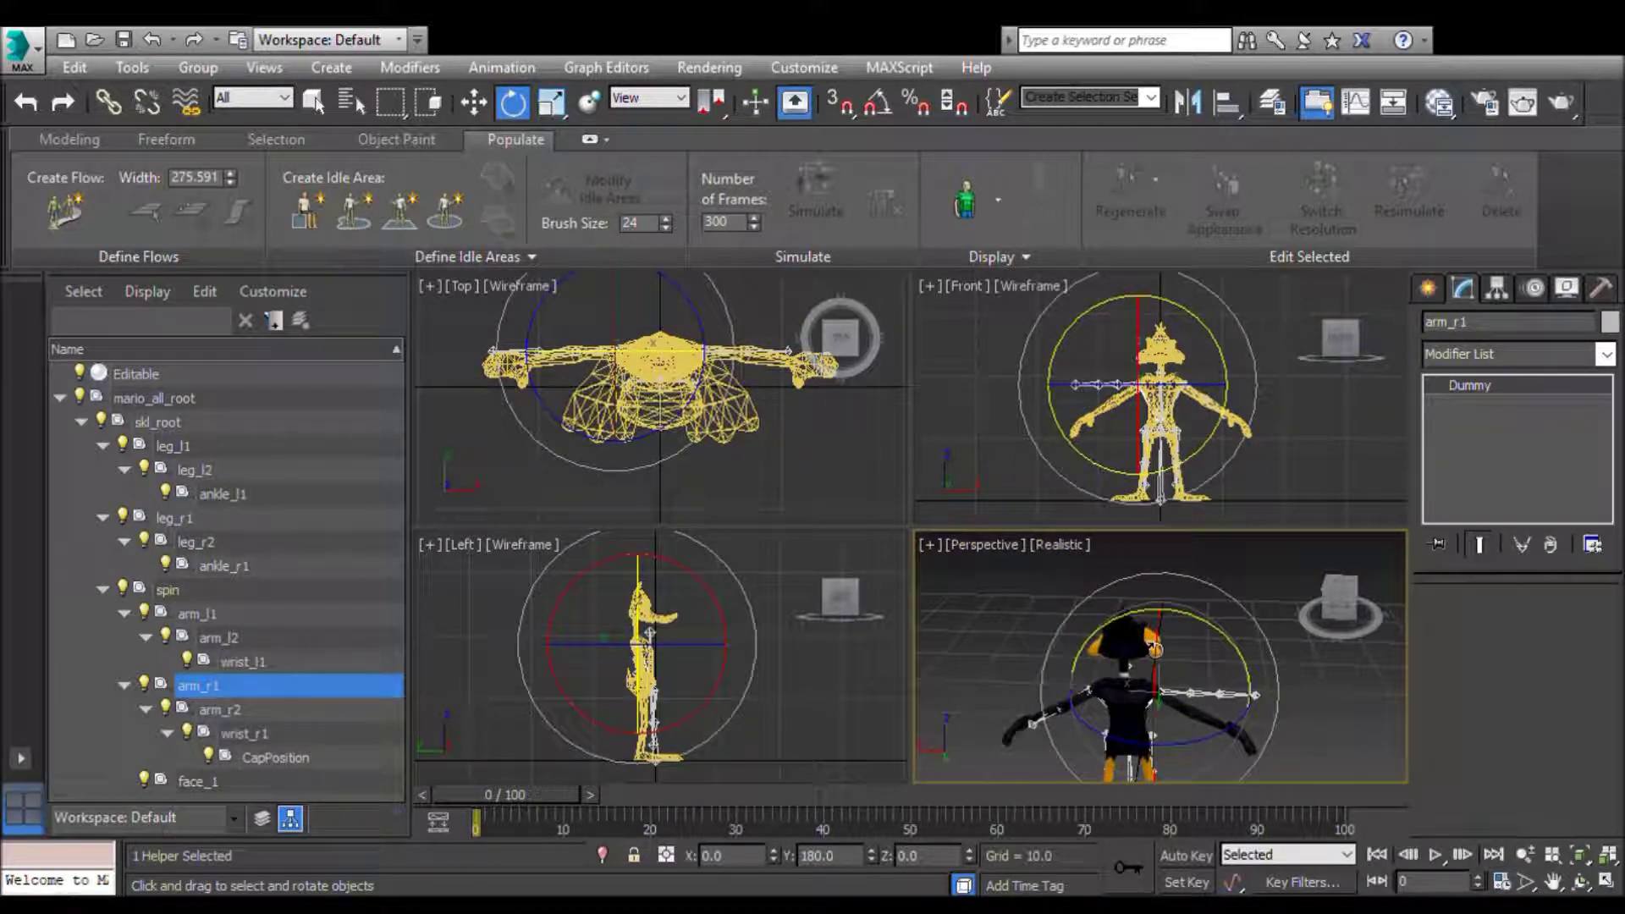
{"action": "left_click_drag", "start_coordinate": [1159, 636], "coordinate": [1242, 623]}
{"action": "left_click", "coordinate": [550, 101]}
{"action": "left_click_drag", "start_coordinate": [1296, 718], "coordinate": [1302, 717]}
{"action": "left_click_drag", "start_coordinate": [1169, 628], "coordinate": [1175, 610]}
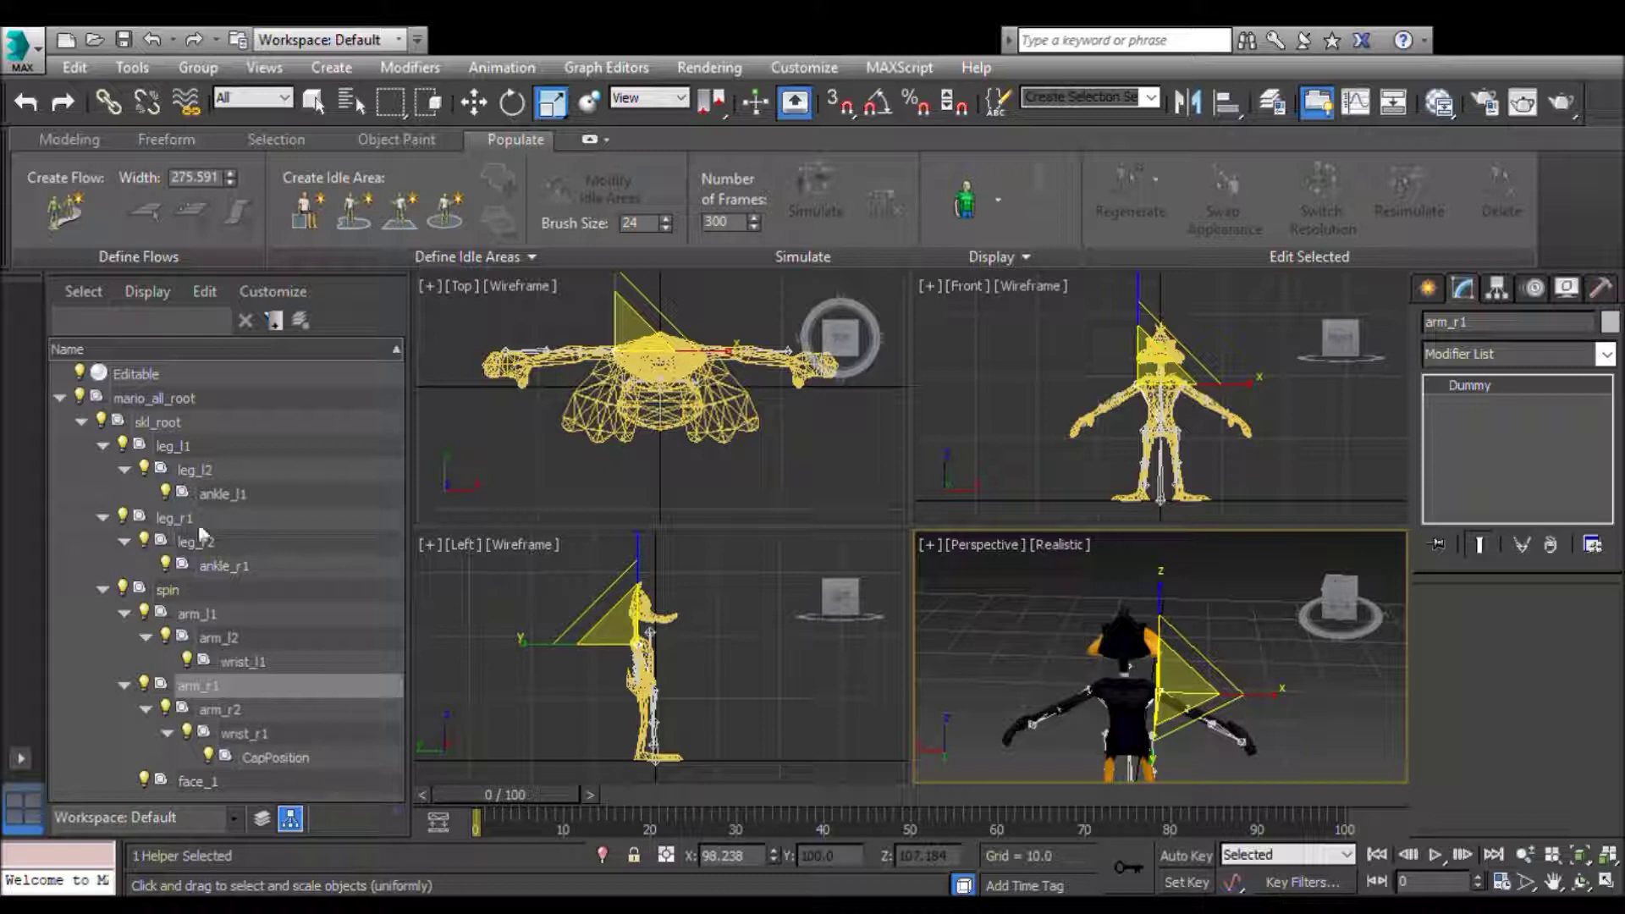
Step: Lower the leg_l1 and leg_r1 bones together by about 0.77 units along Z and scale them sideways to about 91%
{"action": "left_click", "coordinate": [181, 448]}
{"action": "left_click", "coordinate": [196, 519], "text": "ctrl"}
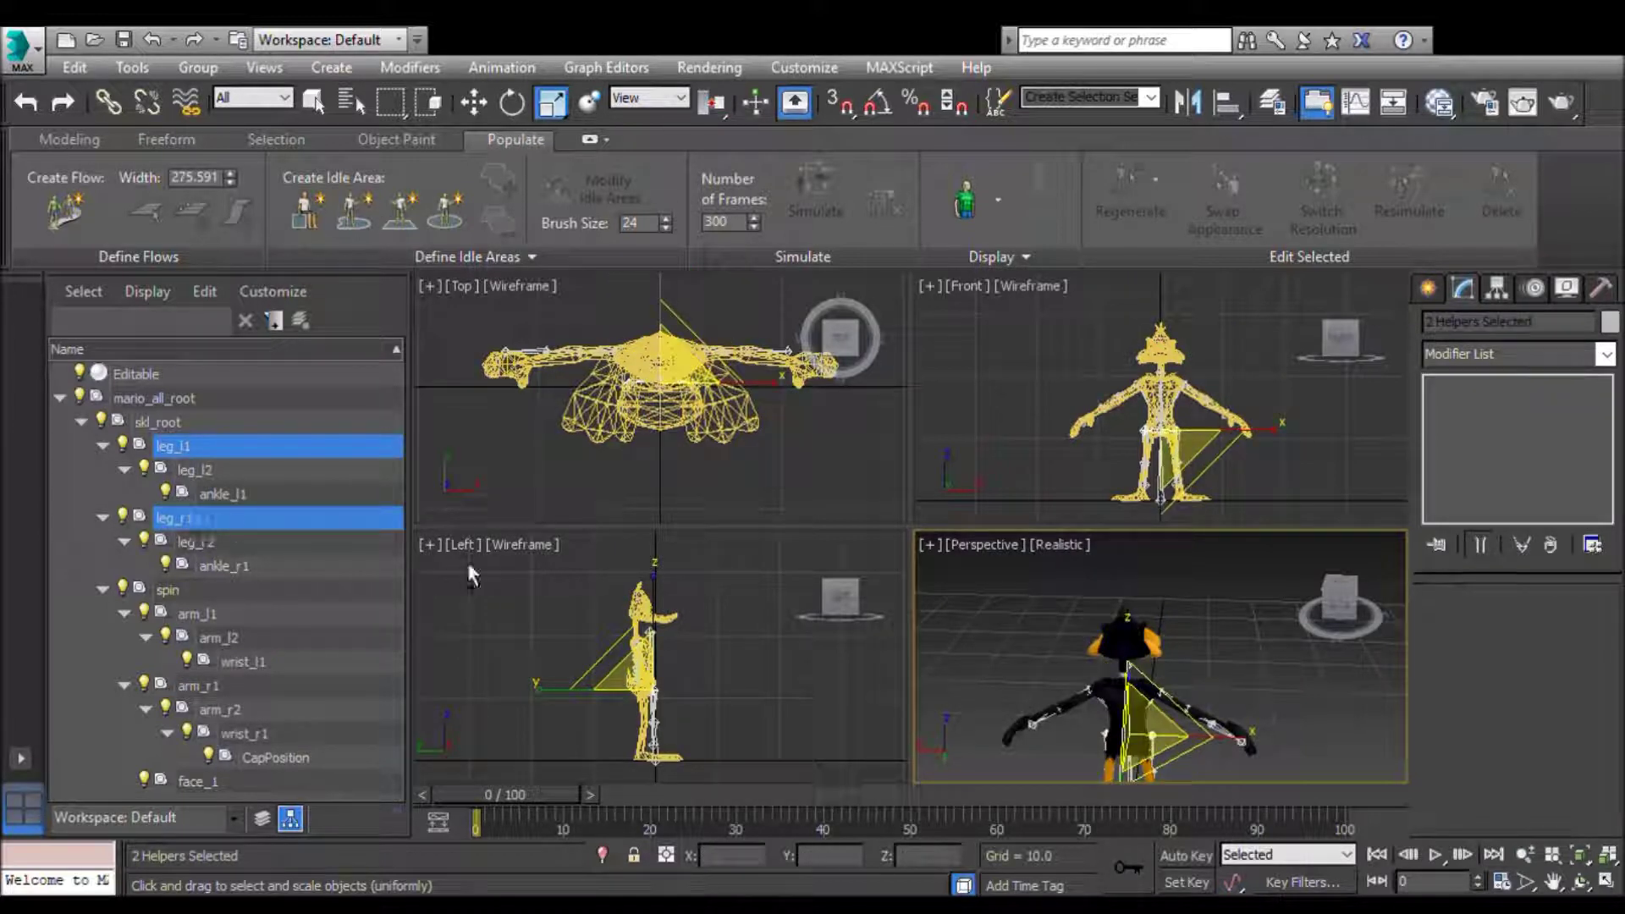
{"action": "left_click", "coordinate": [474, 101]}
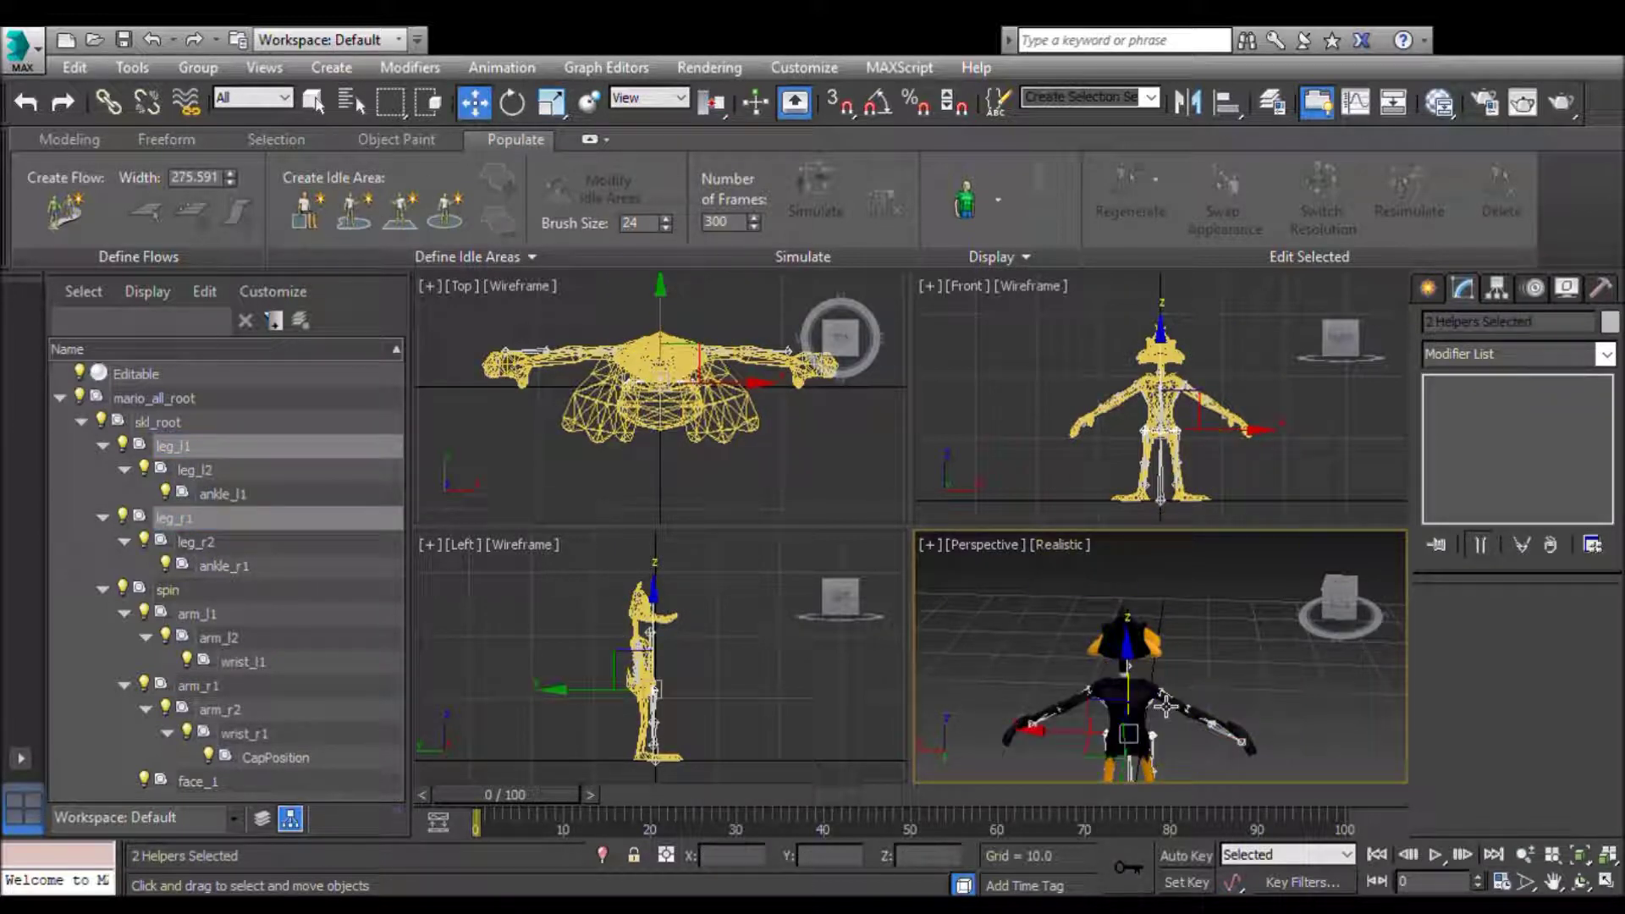
{"action": "left_click_drag", "start_coordinate": [1141, 661], "coordinate": [1143, 668]}
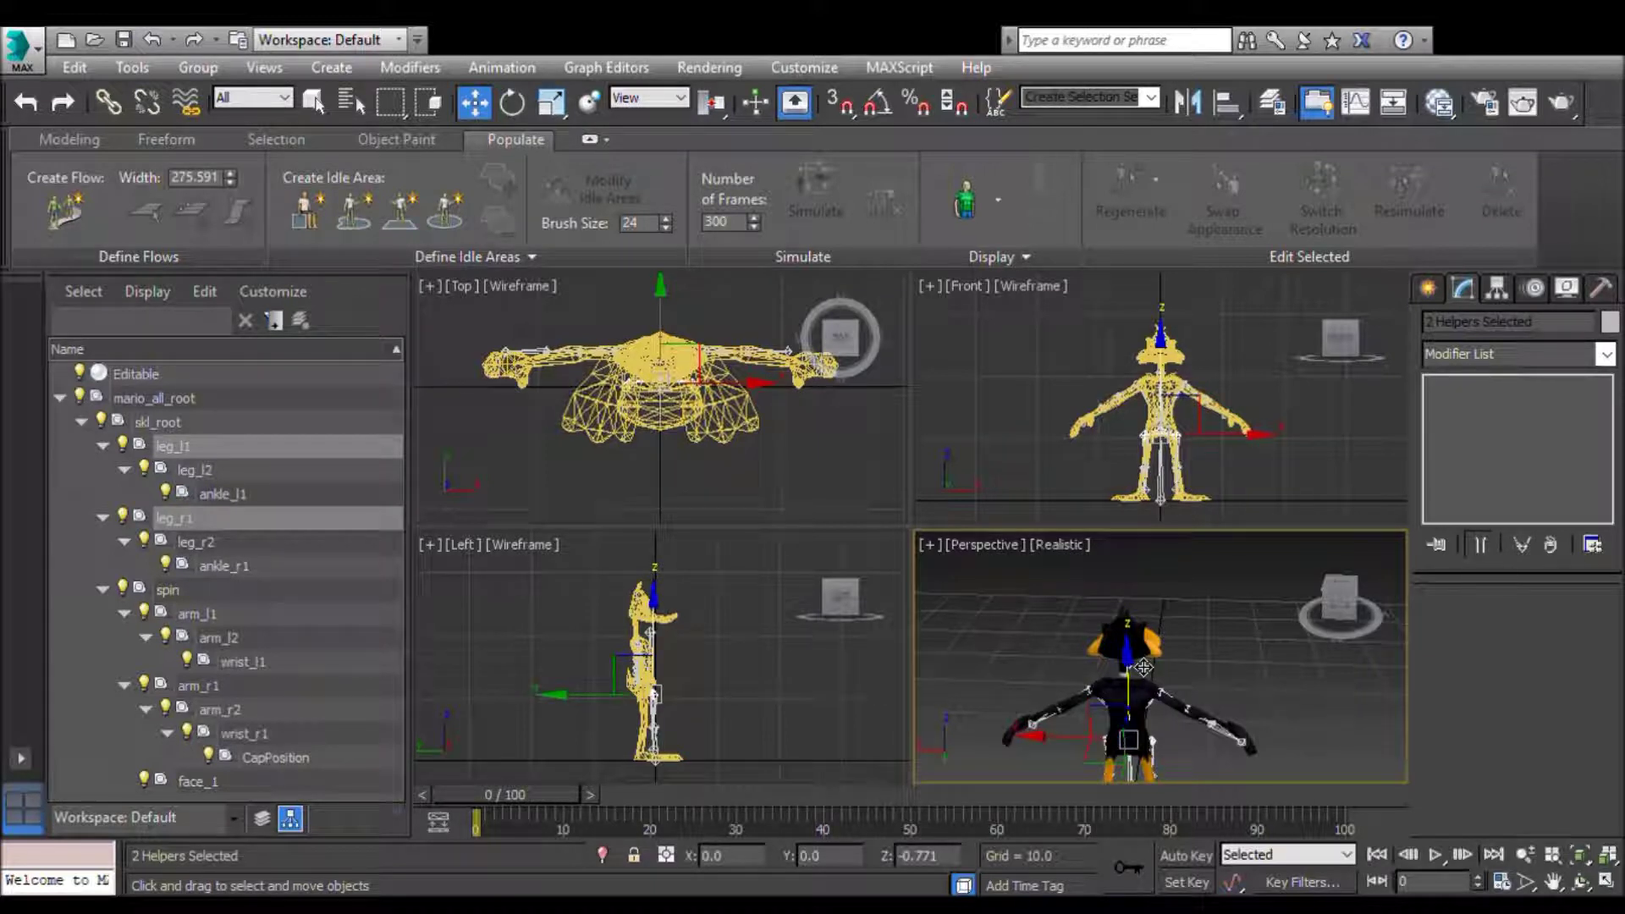
{"action": "left_click", "coordinate": [554, 103]}
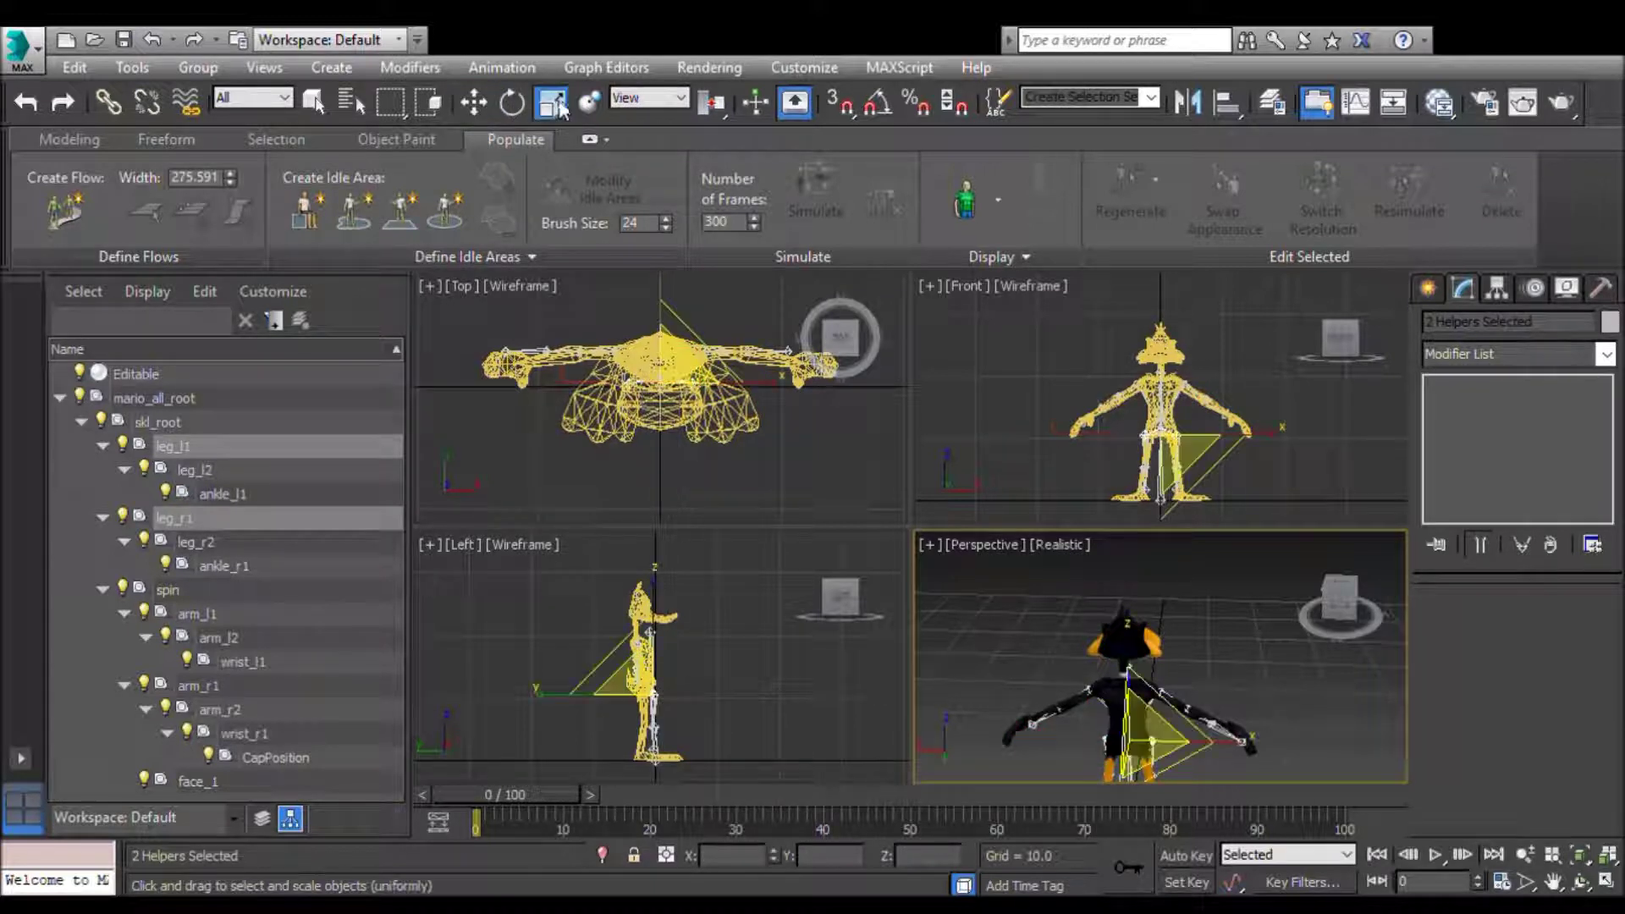
{"action": "left_click_drag", "start_coordinate": [1255, 754], "coordinate": [1246, 752]}
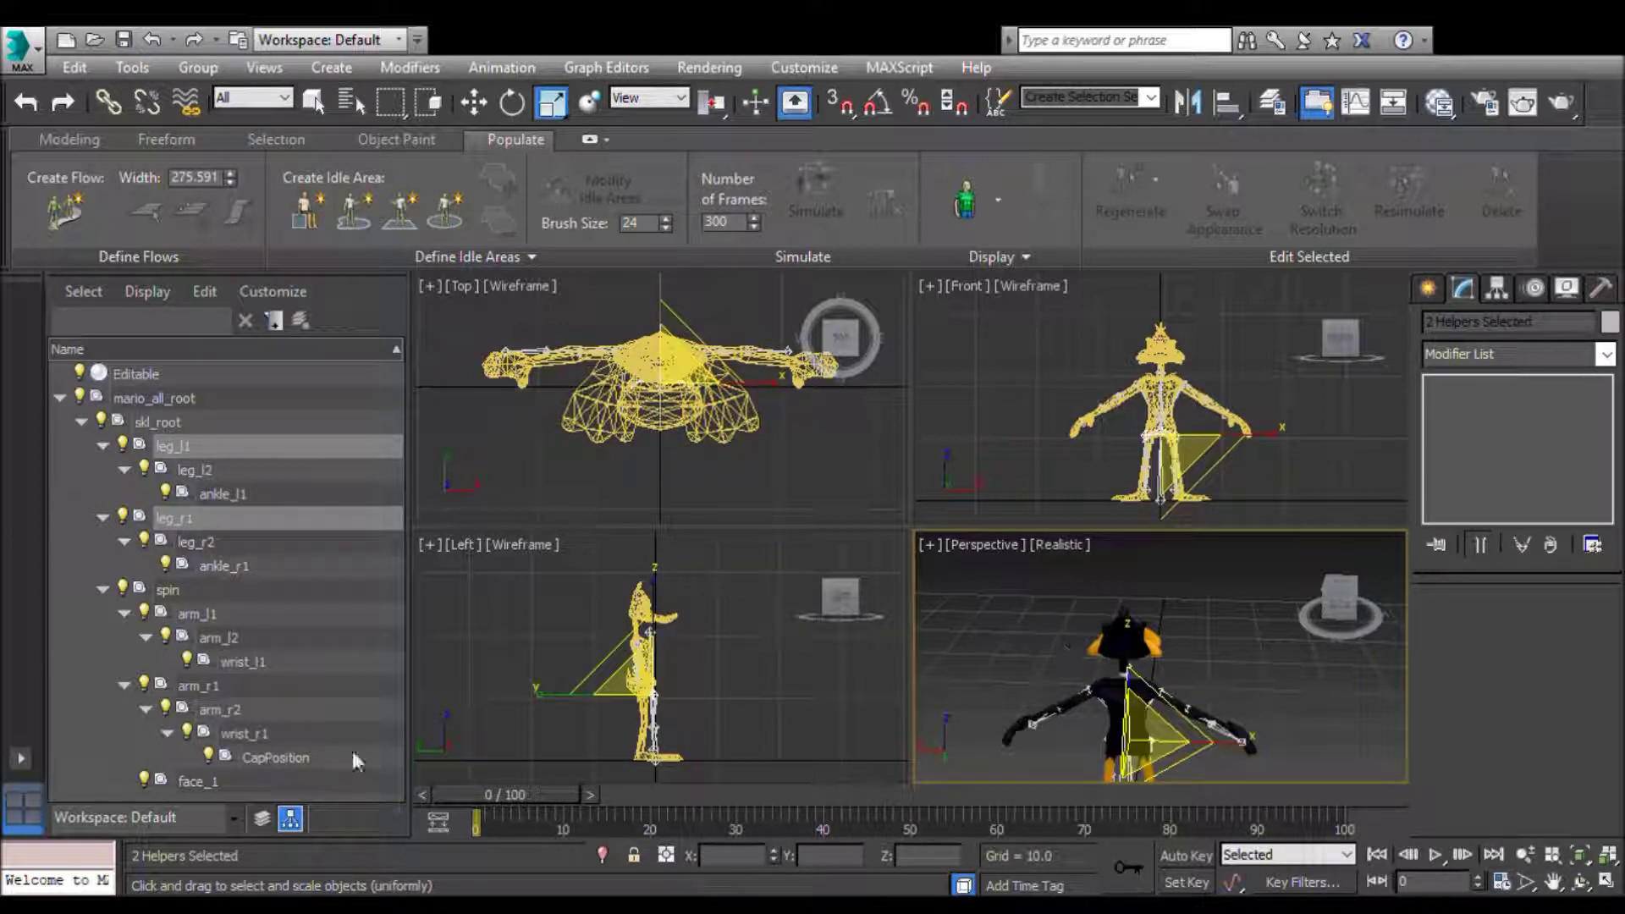
Step: Select the leg_l2 and leg_r2 bones together and scale them along X and Z to fit the duck's lower legs
{"action": "left_click", "coordinate": [203, 479]}
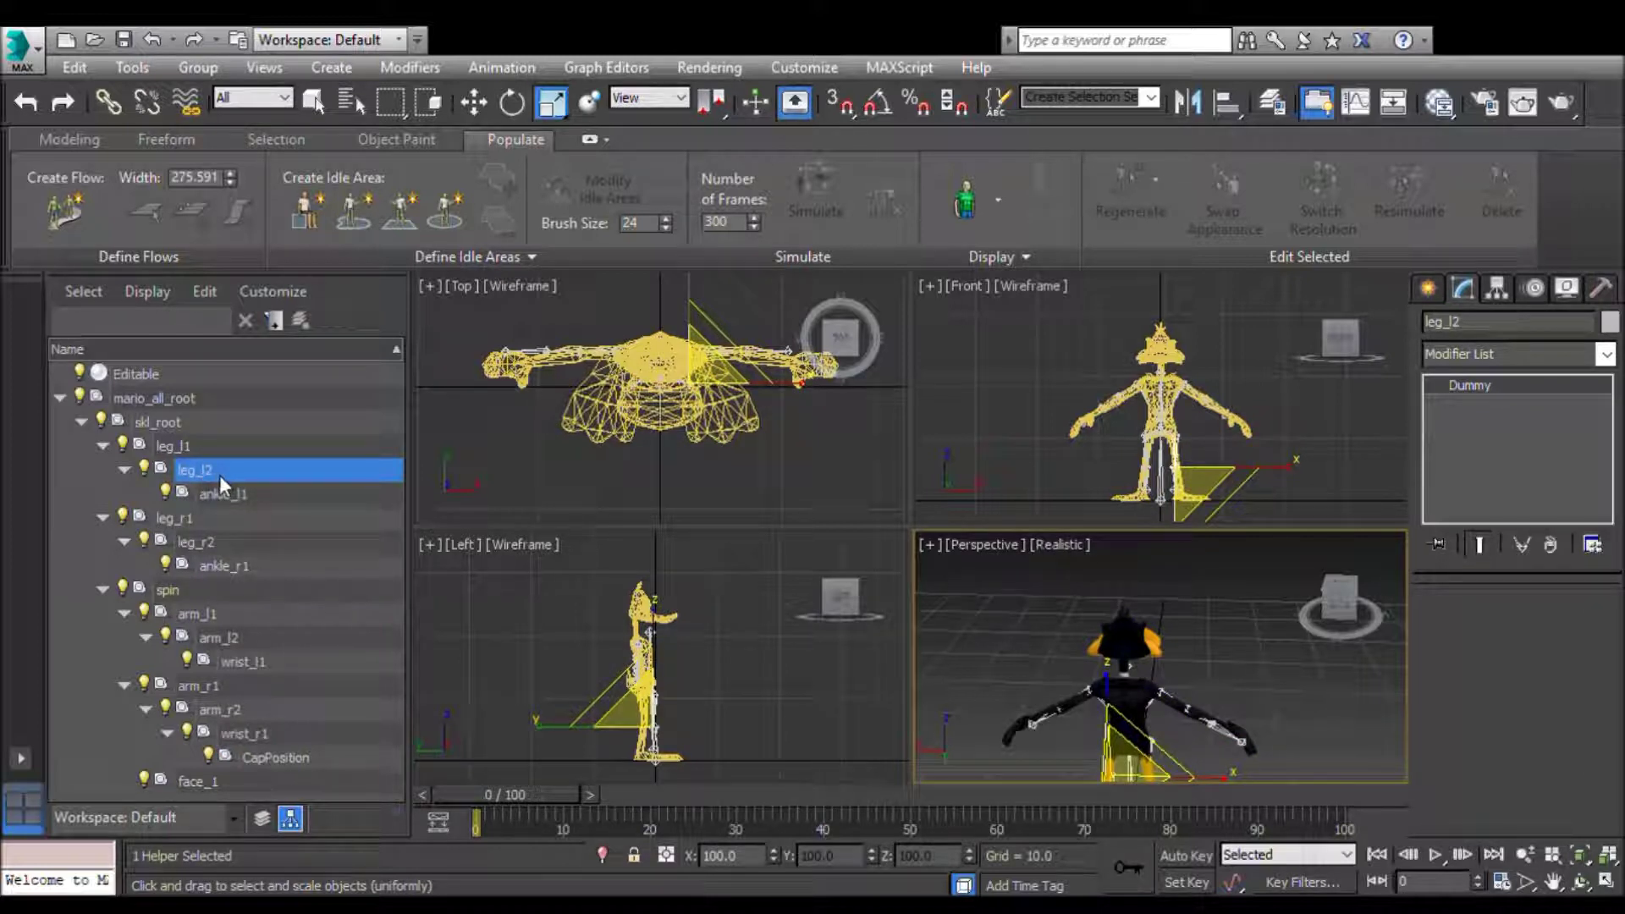
{"action": "left_click", "coordinate": [214, 549], "text": "ctrl"}
{"action": "mouse_move", "coordinate": [1249, 777]}
{"action": "left_mouse_down"}
{"action": "mouse_move", "coordinate": [1254, 791]}
{"action": "mouse_move", "coordinate": [1279, 778]}
{"action": "left_mouse_up"}
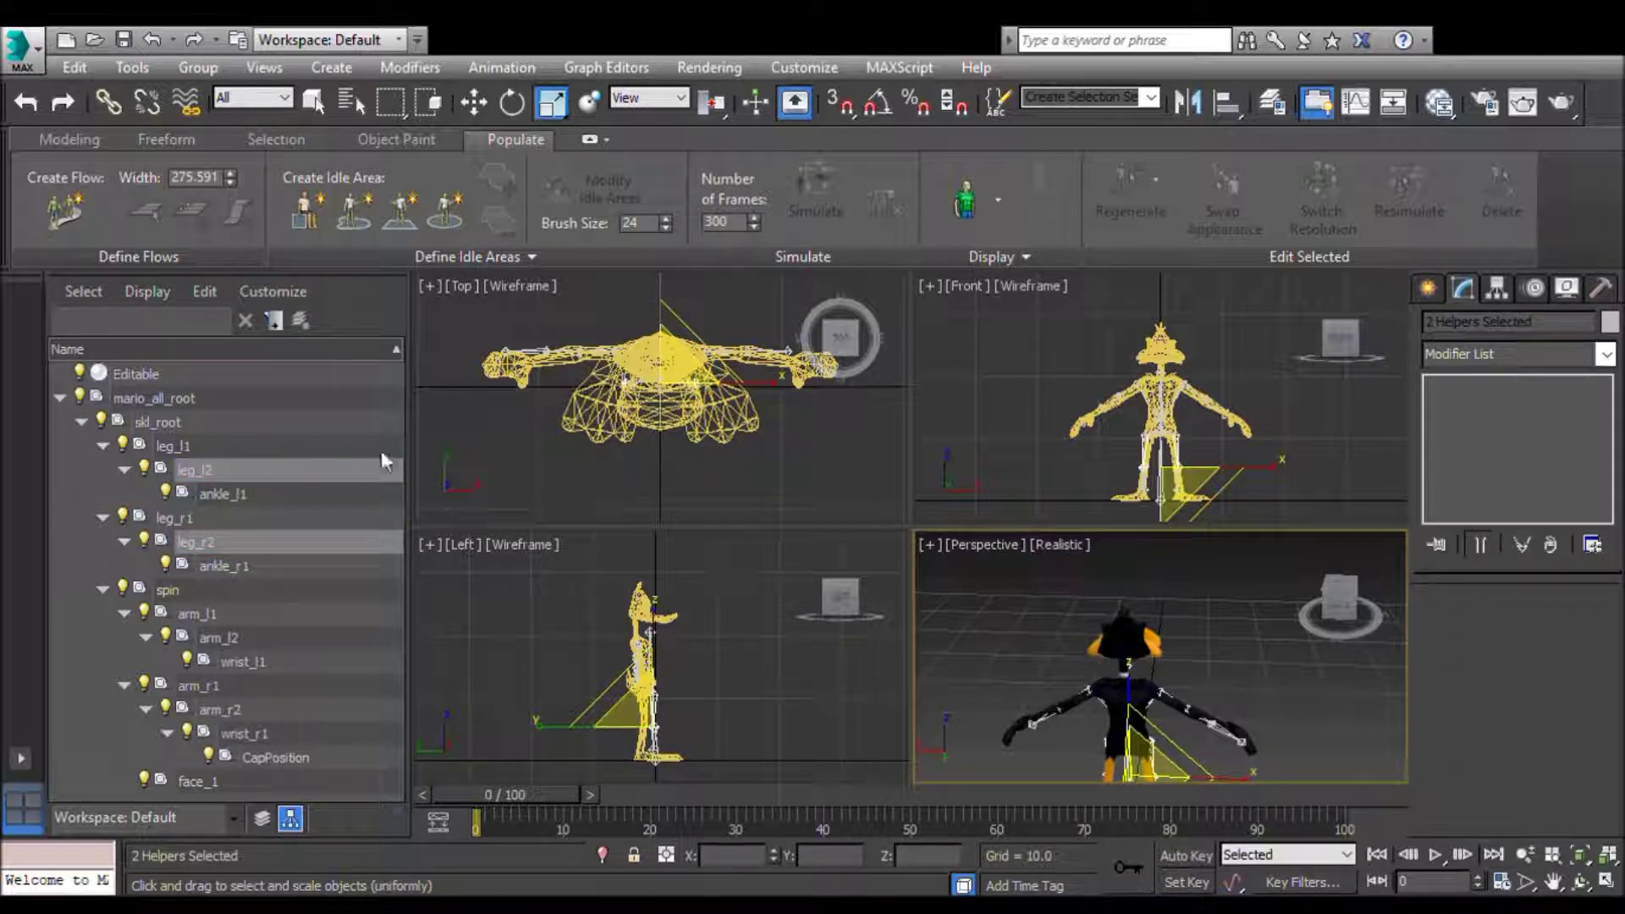
{"action": "left_click_drag", "start_coordinate": [1135, 719], "coordinate": [1136, 695]}
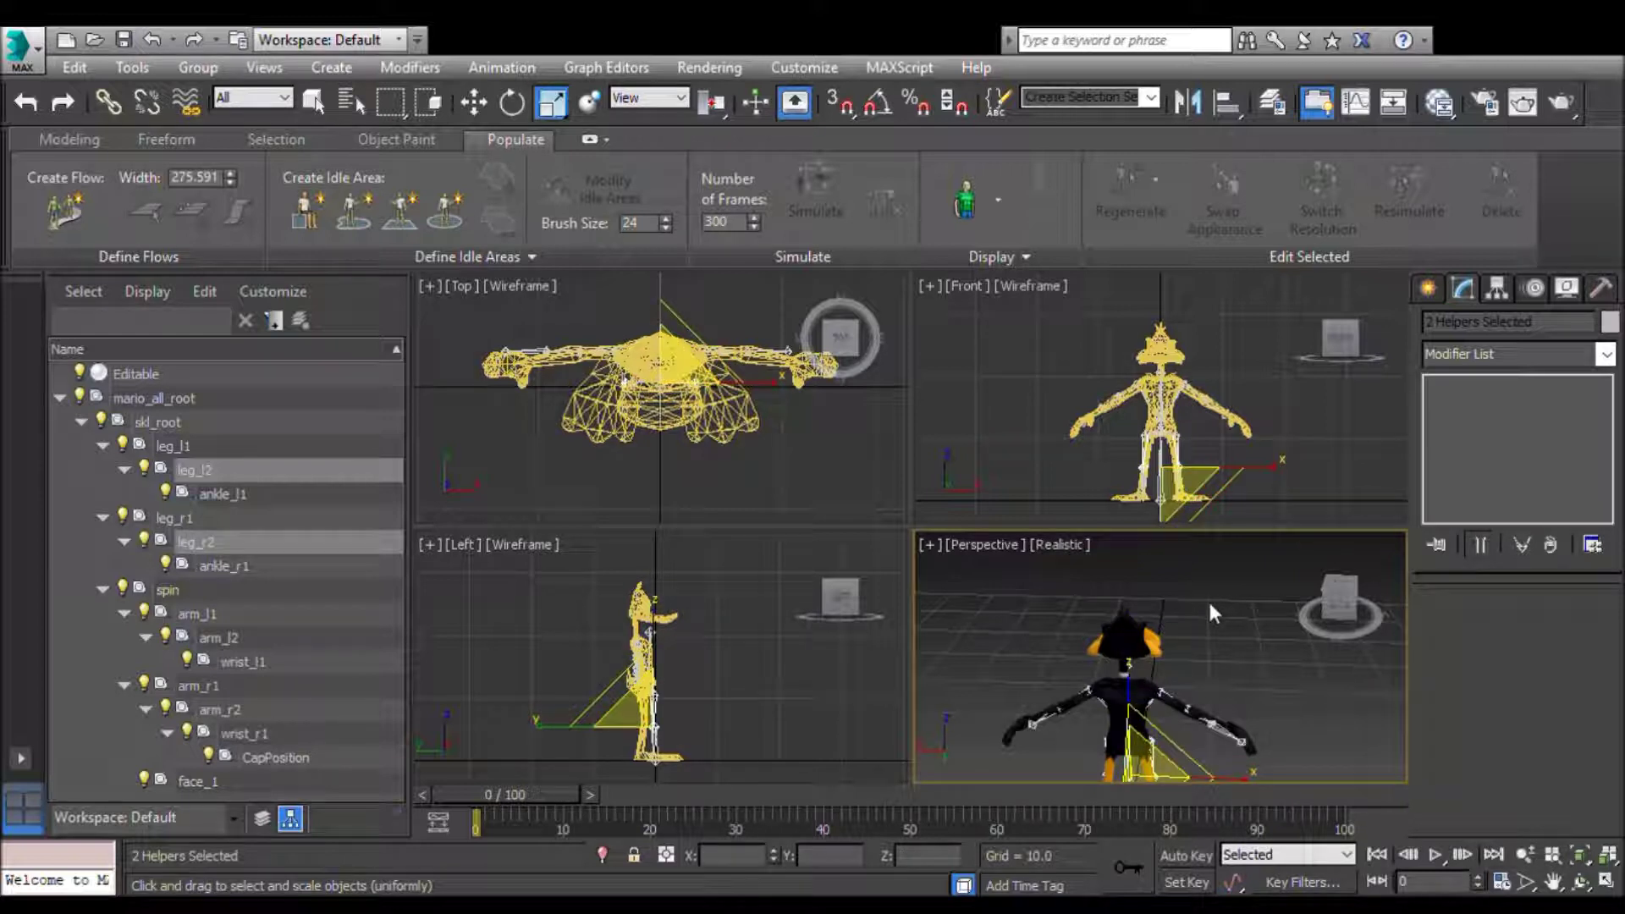
{"action": "left_click", "coordinate": [1325, 604]}
{"action": "left_click_drag", "start_coordinate": [1340, 608], "coordinate": [1315, 734]}
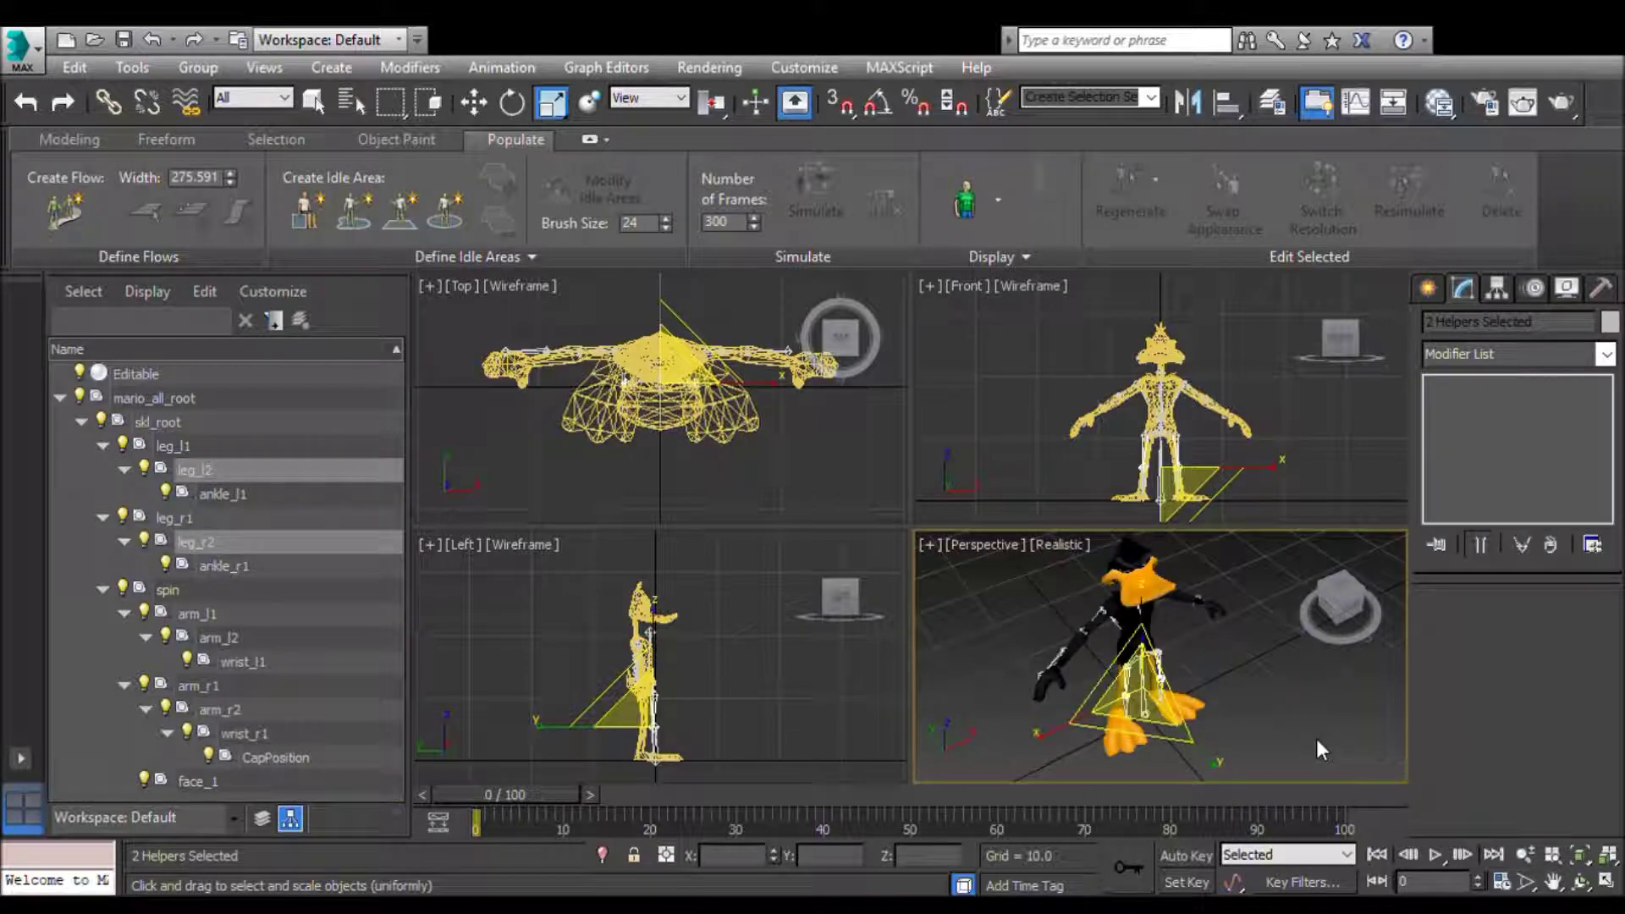
{"action": "middle_click_drag", "start_coordinate": [1222, 764], "coordinate": [1240, 753]}
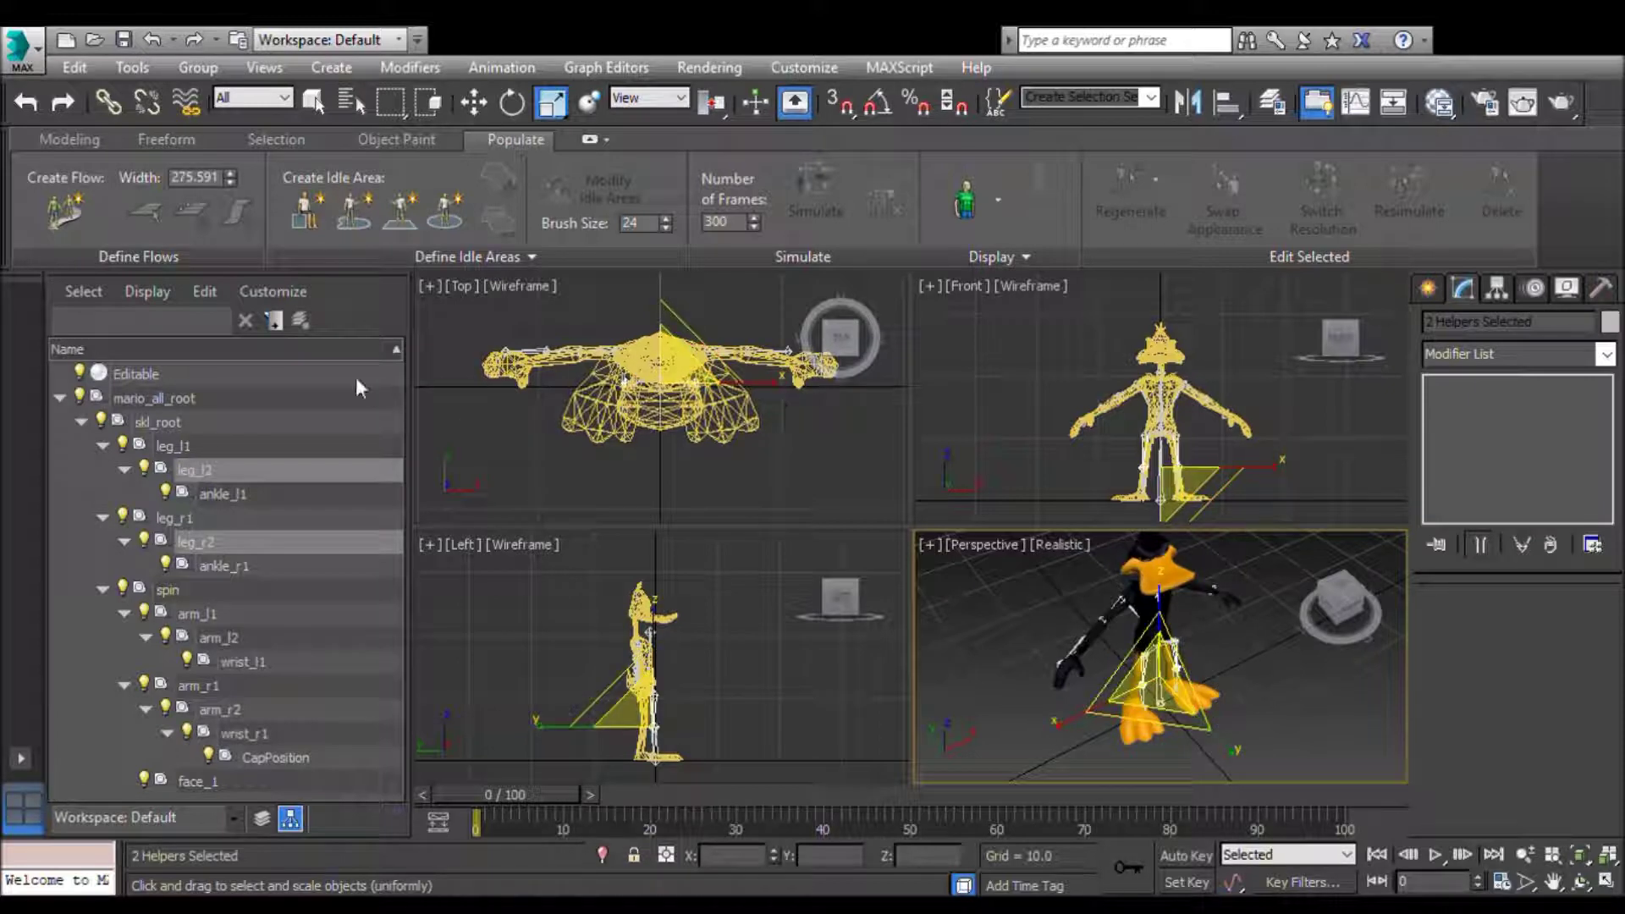
Step: Apply a Skin modifier to the Editable duck mesh and add the skeleton's bones to its bone list
{"action": "left_click", "coordinate": [169, 379]}
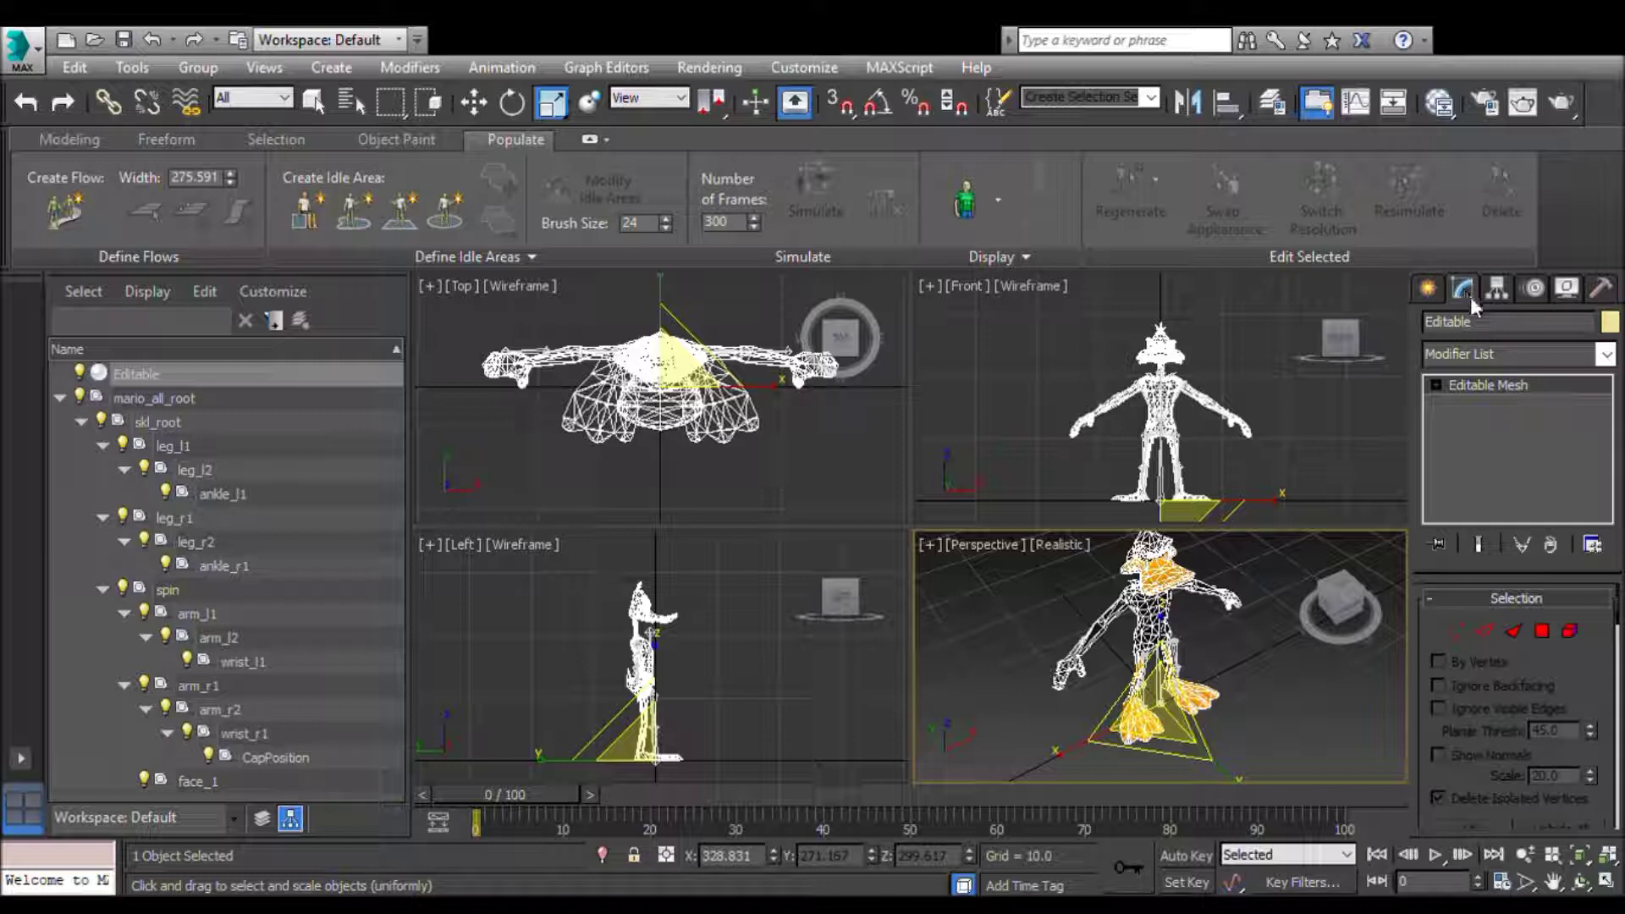
{"action": "left_click", "coordinate": [1479, 347]}
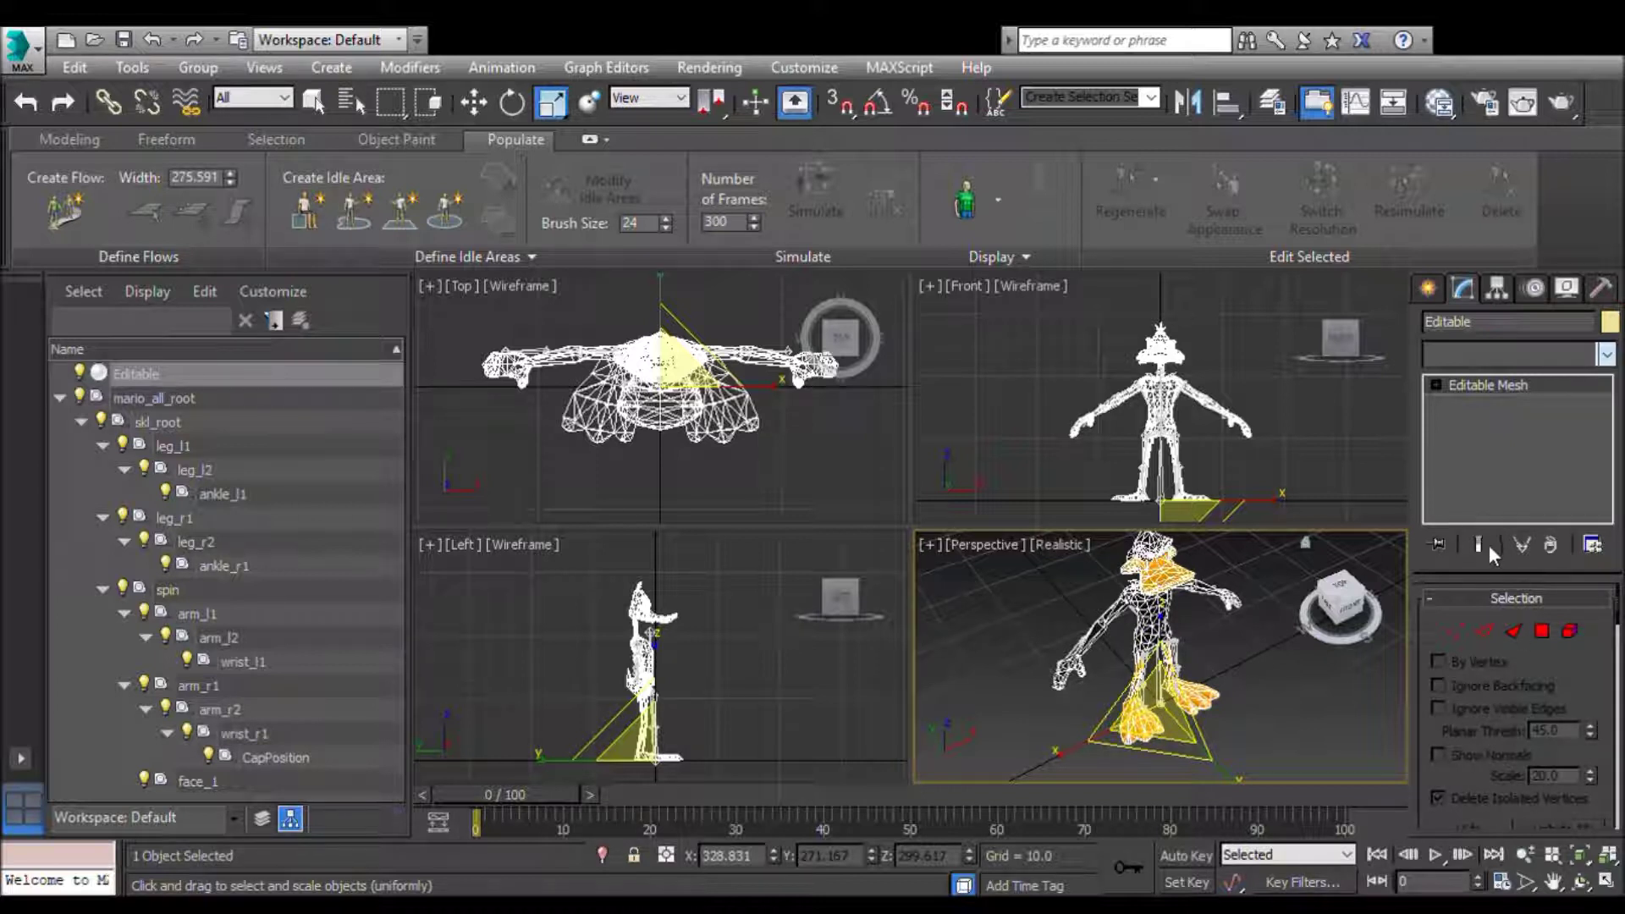
{"action": "left_click", "coordinate": [1488, 492]}
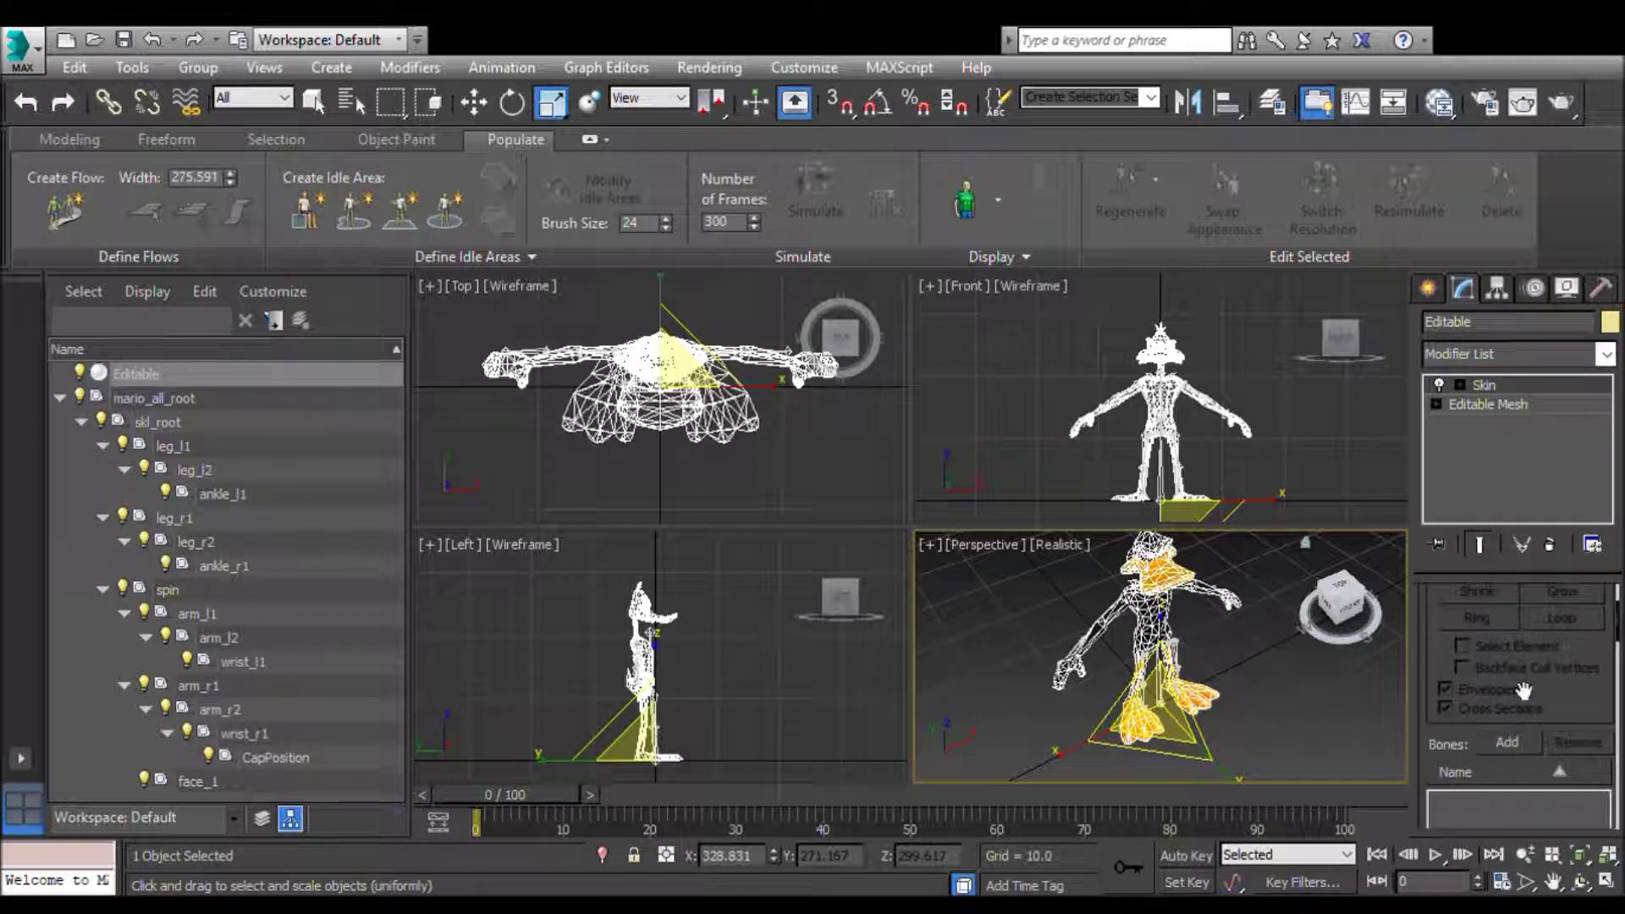
{"action": "left_click_drag", "start_coordinate": [1523, 726], "coordinate": [1519, 690]}
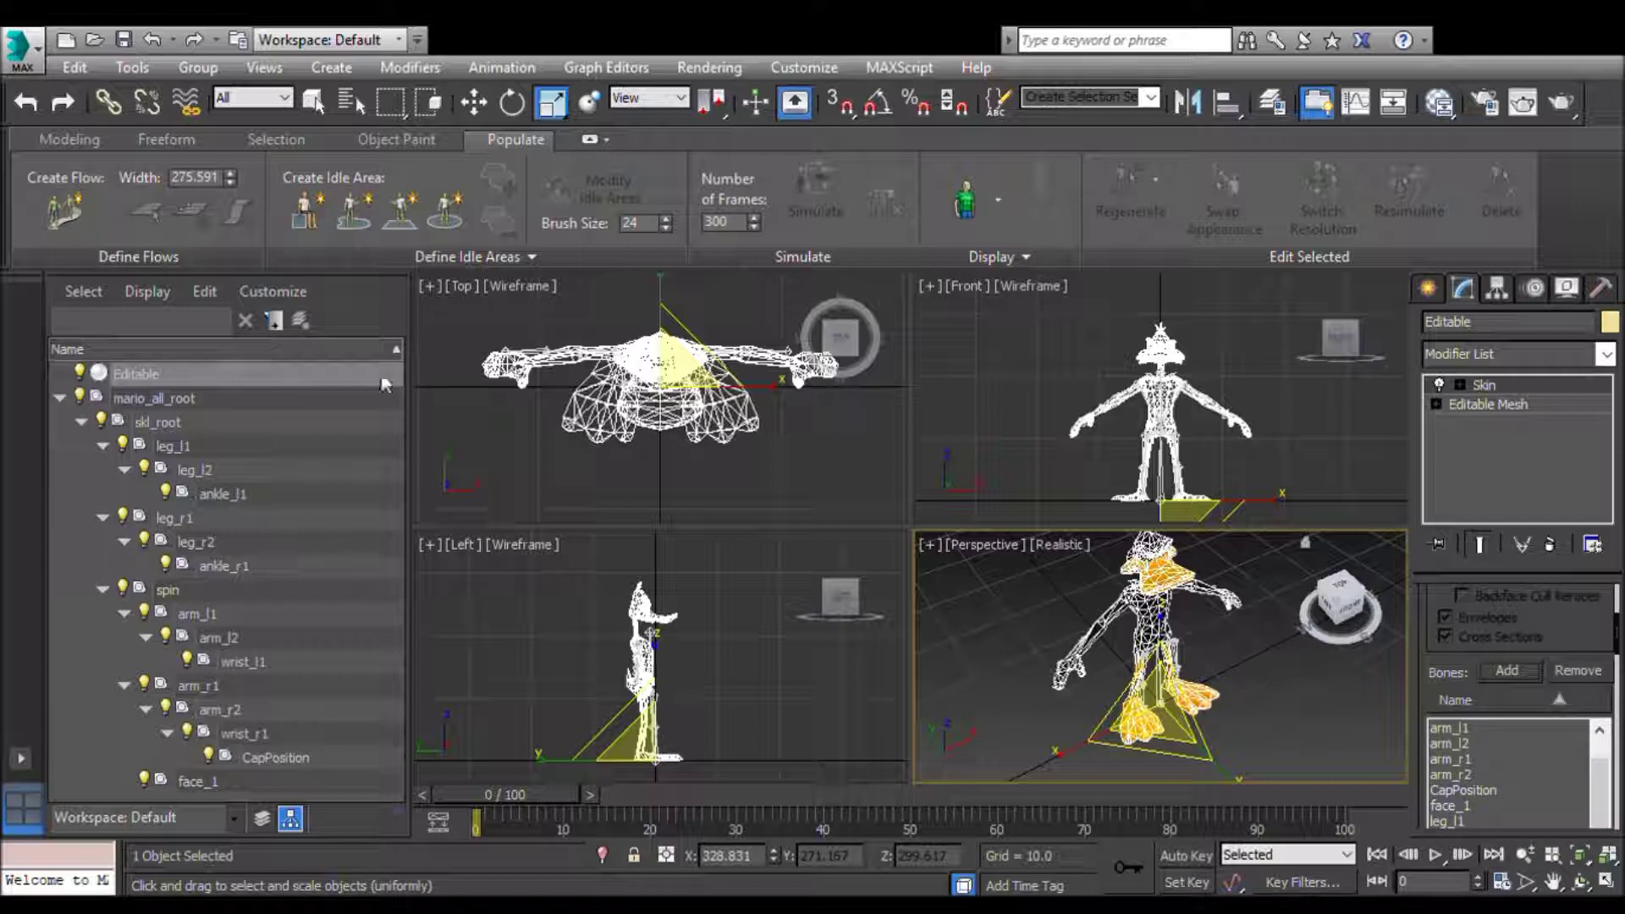
Step: Test the skinning by rotating the leg_r1 bone sideways and then forward, undoing each rotation
{"action": "left_click_drag", "start_coordinate": [1354, 610], "coordinate": [1276, 602]}
{"action": "left_click", "coordinate": [1295, 694]}
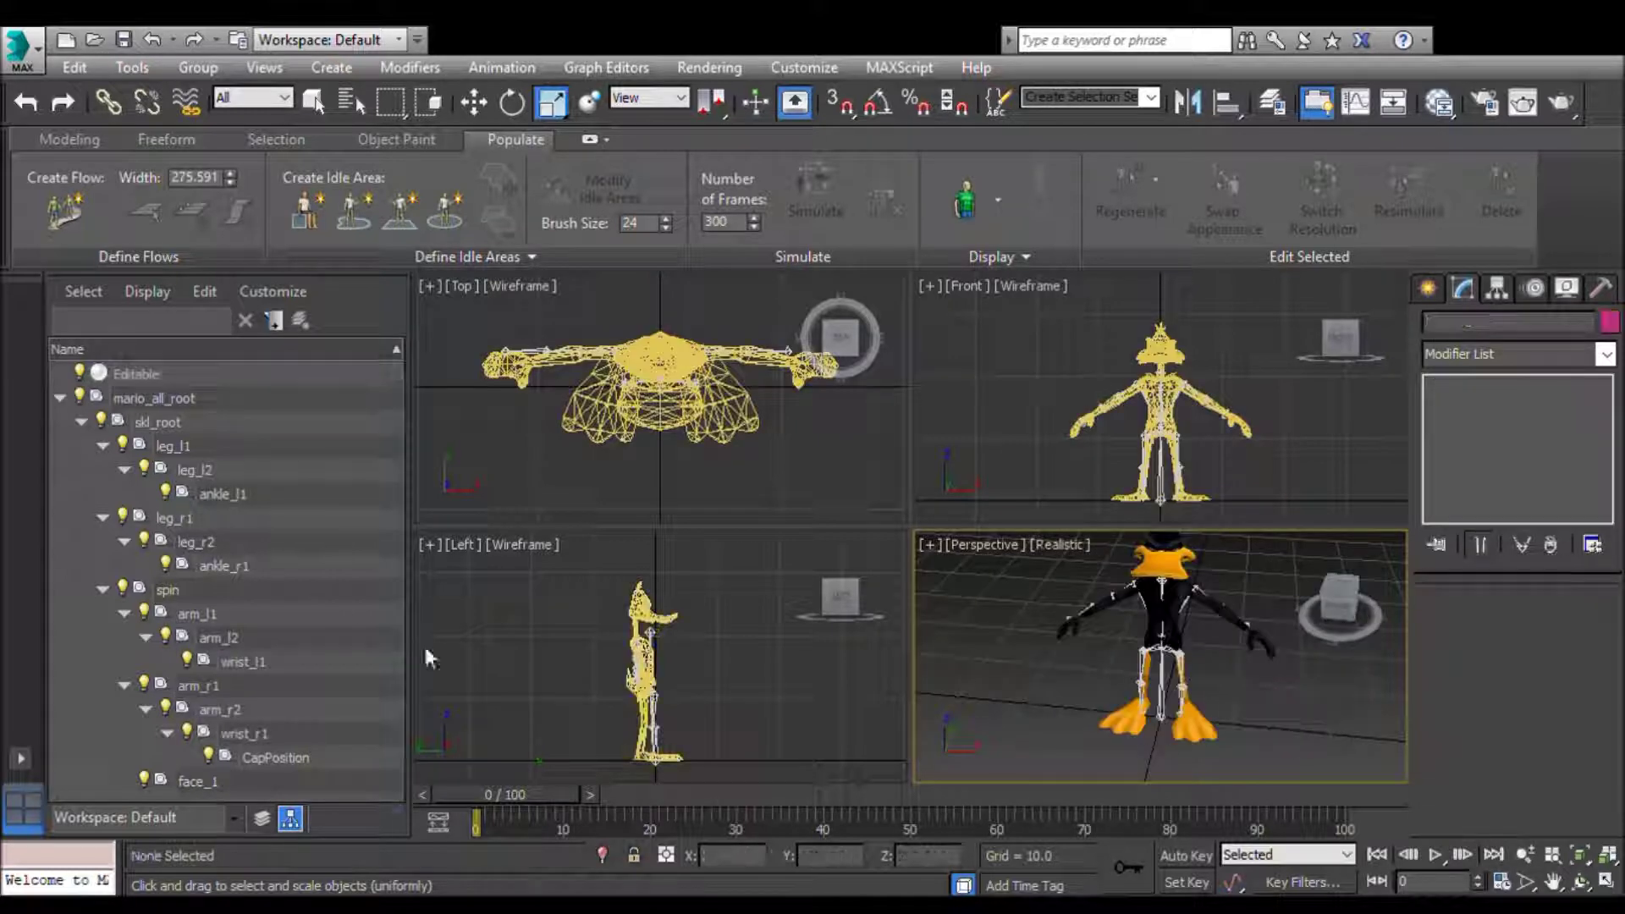
{"action": "left_click", "coordinate": [225, 519]}
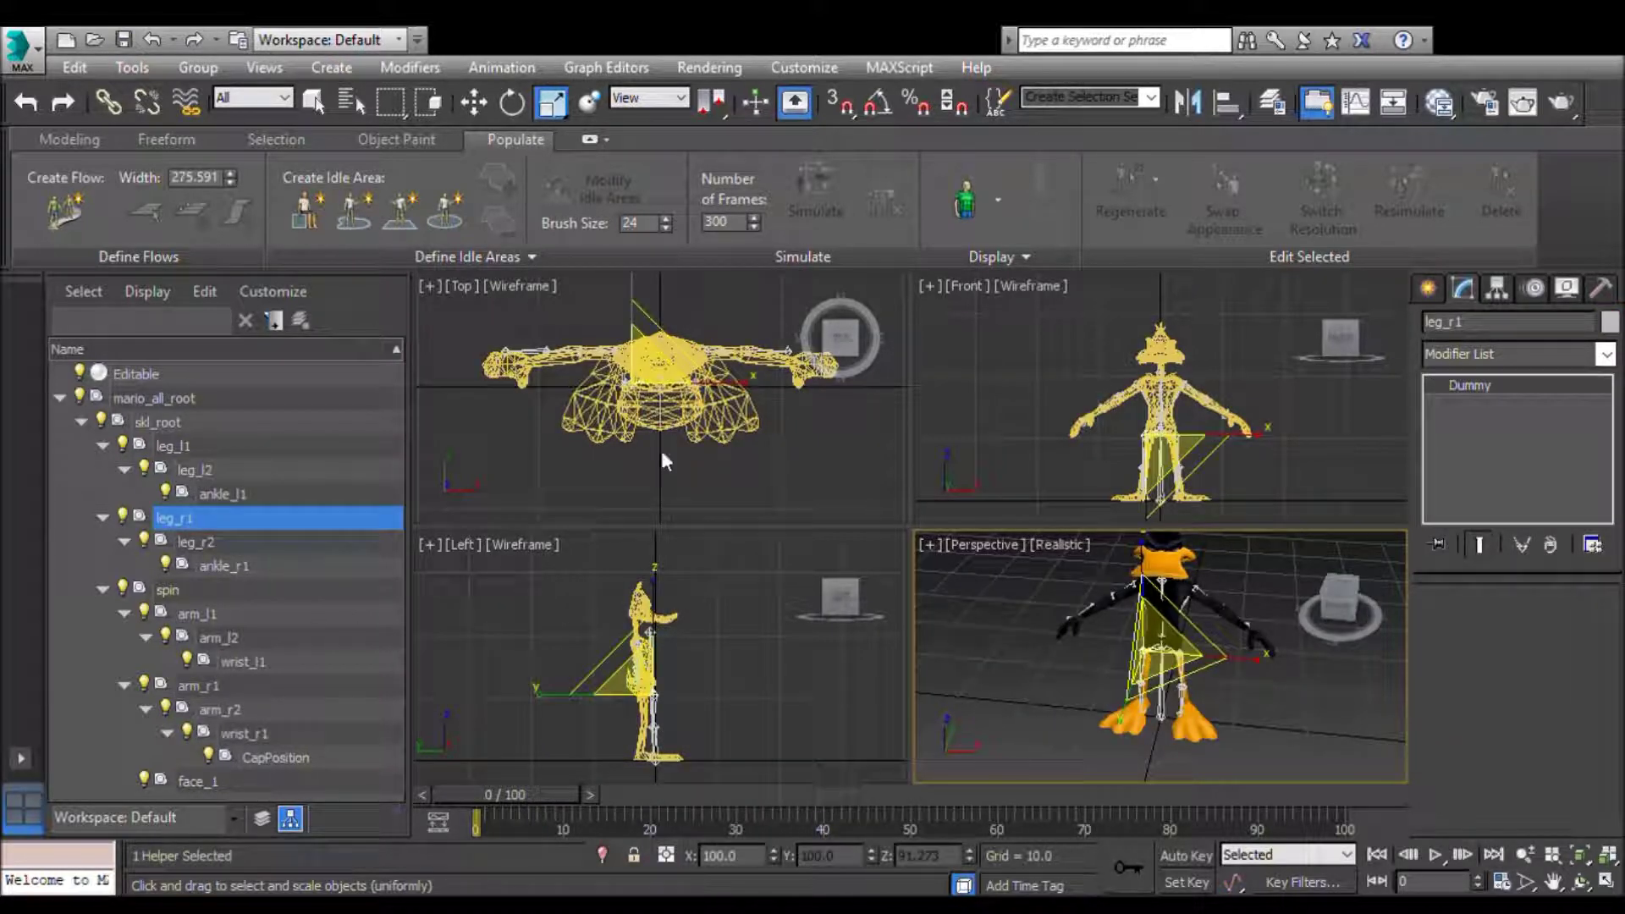
{"action": "left_click", "coordinate": [512, 102]}
{"action": "left_click_drag", "start_coordinate": [1129, 650], "coordinate": [1153, 588]}
{"action": "right_click", "coordinate": [1153, 588]}
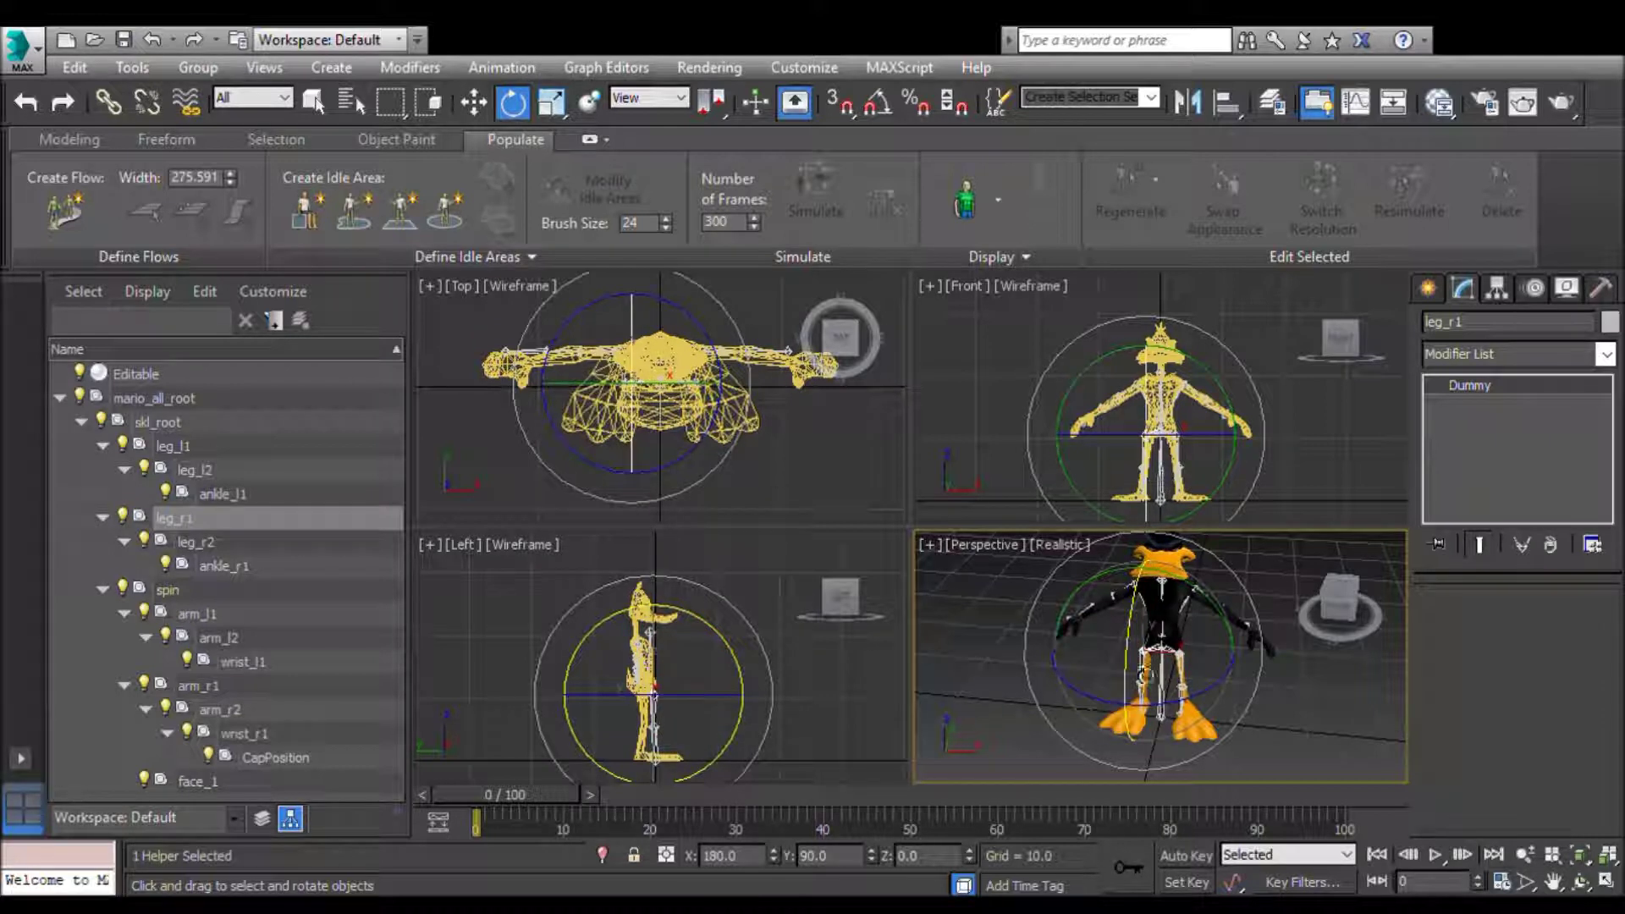
{"action": "left_click_drag", "start_coordinate": [1144, 677], "coordinate": [1032, 671]}
{"action": "mouse_move", "coordinate": [1068, 590]}
{"action": "left_mouse_down"}
{"action": "mouse_move", "coordinate": [1334, 381]}
{"action": "mouse_move", "coordinate": [1130, 634]}
{"action": "mouse_move", "coordinate": [1145, 702]}
{"action": "mouse_move", "coordinate": [1112, 613]}
{"action": "mouse_move", "coordinate": [1097, 651]}
{"action": "mouse_move", "coordinate": [1066, 570]}
{"action": "mouse_move", "coordinate": [1029, 584]}
{"action": "mouse_move", "coordinate": [998, 642]}
{"action": "mouse_move", "coordinate": [1026, 592]}
{"action": "mouse_move", "coordinate": [1029, 528]}
{"action": "mouse_move", "coordinate": [1049, 630]}
{"action": "mouse_move", "coordinate": [1069, 495]}
{"action": "mouse_move", "coordinate": [1049, 656]}
{"action": "mouse_move", "coordinate": [1061, 617]}
{"action": "left_mouse_up"}
{"action": "left_click_drag", "start_coordinate": [1245, 643], "coordinate": [800, 120]}
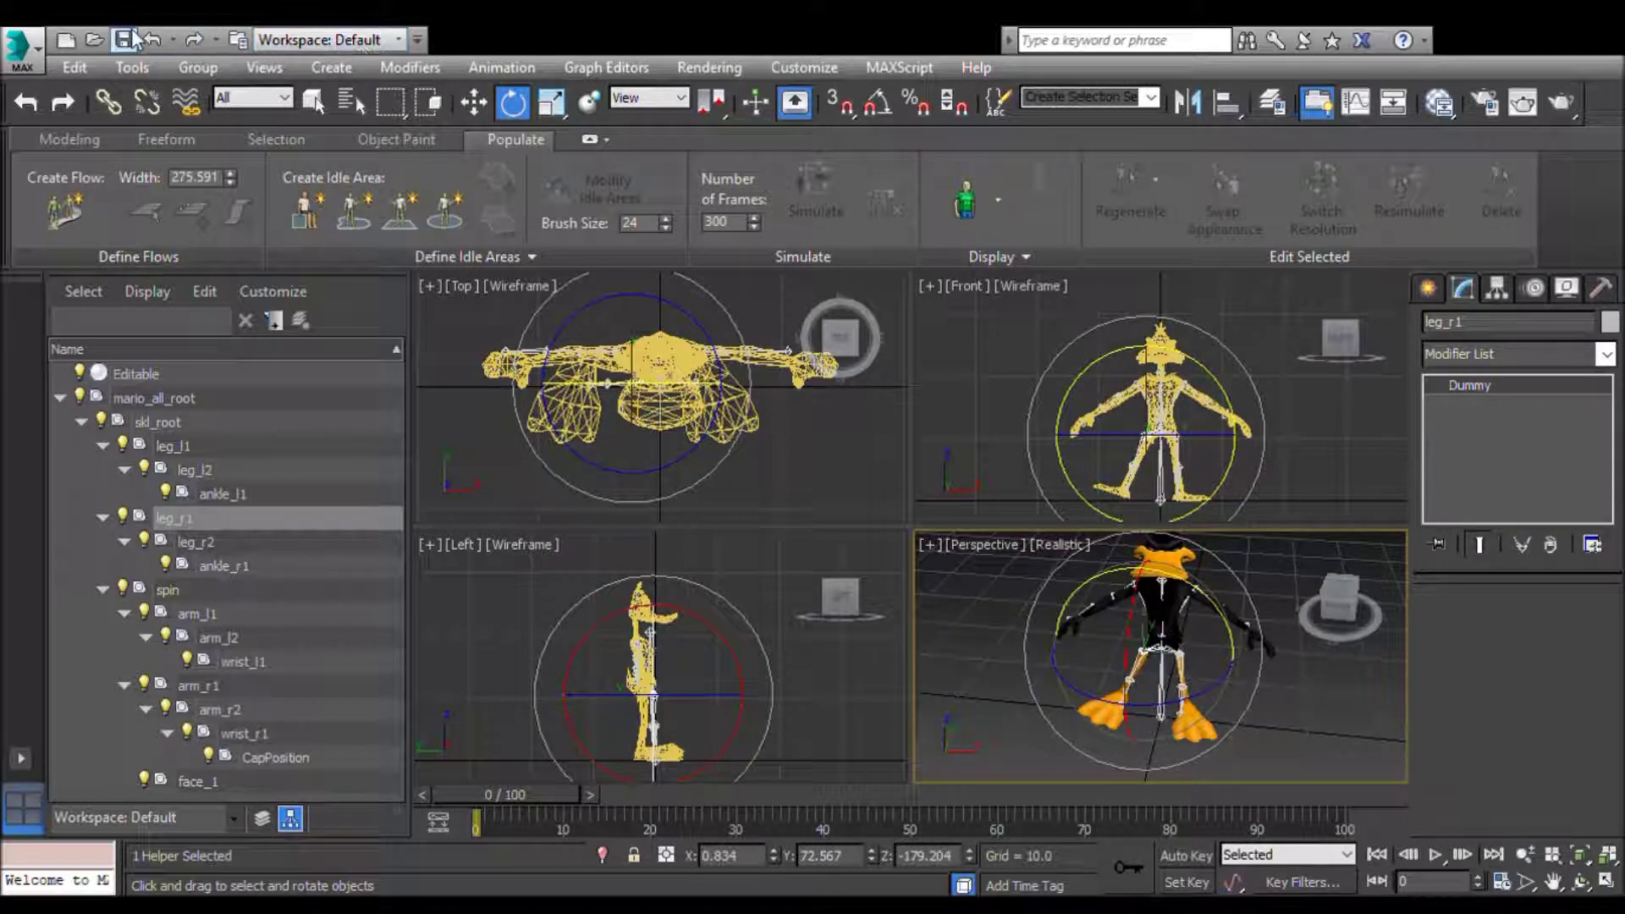
{"action": "left_click", "coordinate": [153, 40]}
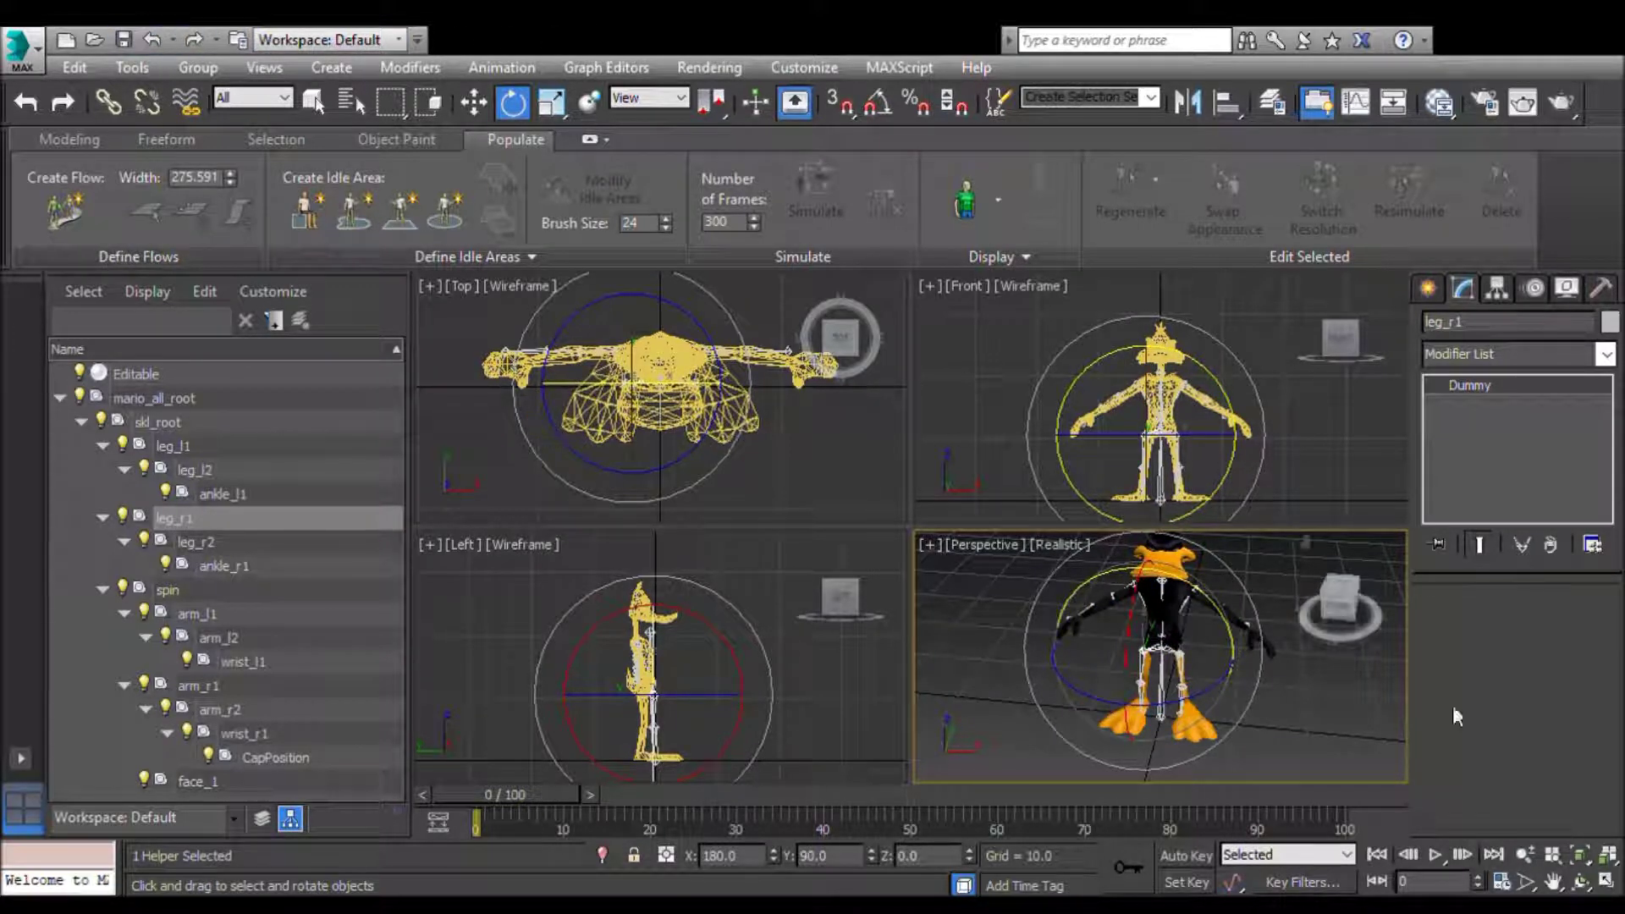
{"action": "left_click_drag", "start_coordinate": [1217, 704], "coordinate": [744, 443]}
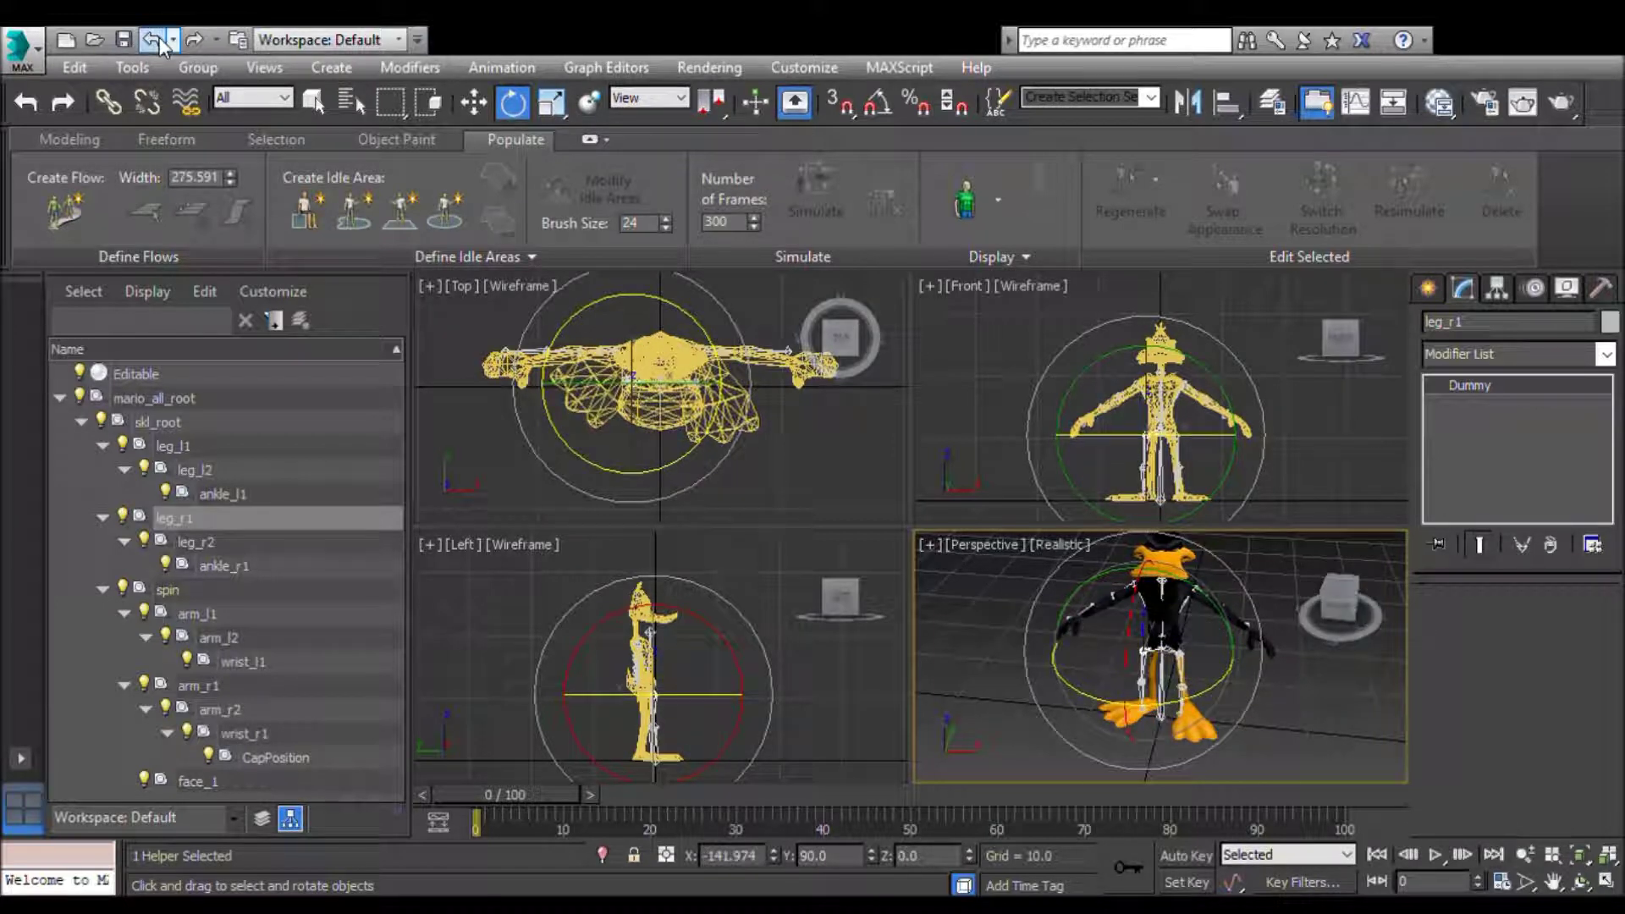
{"action": "left_click", "coordinate": [153, 40]}
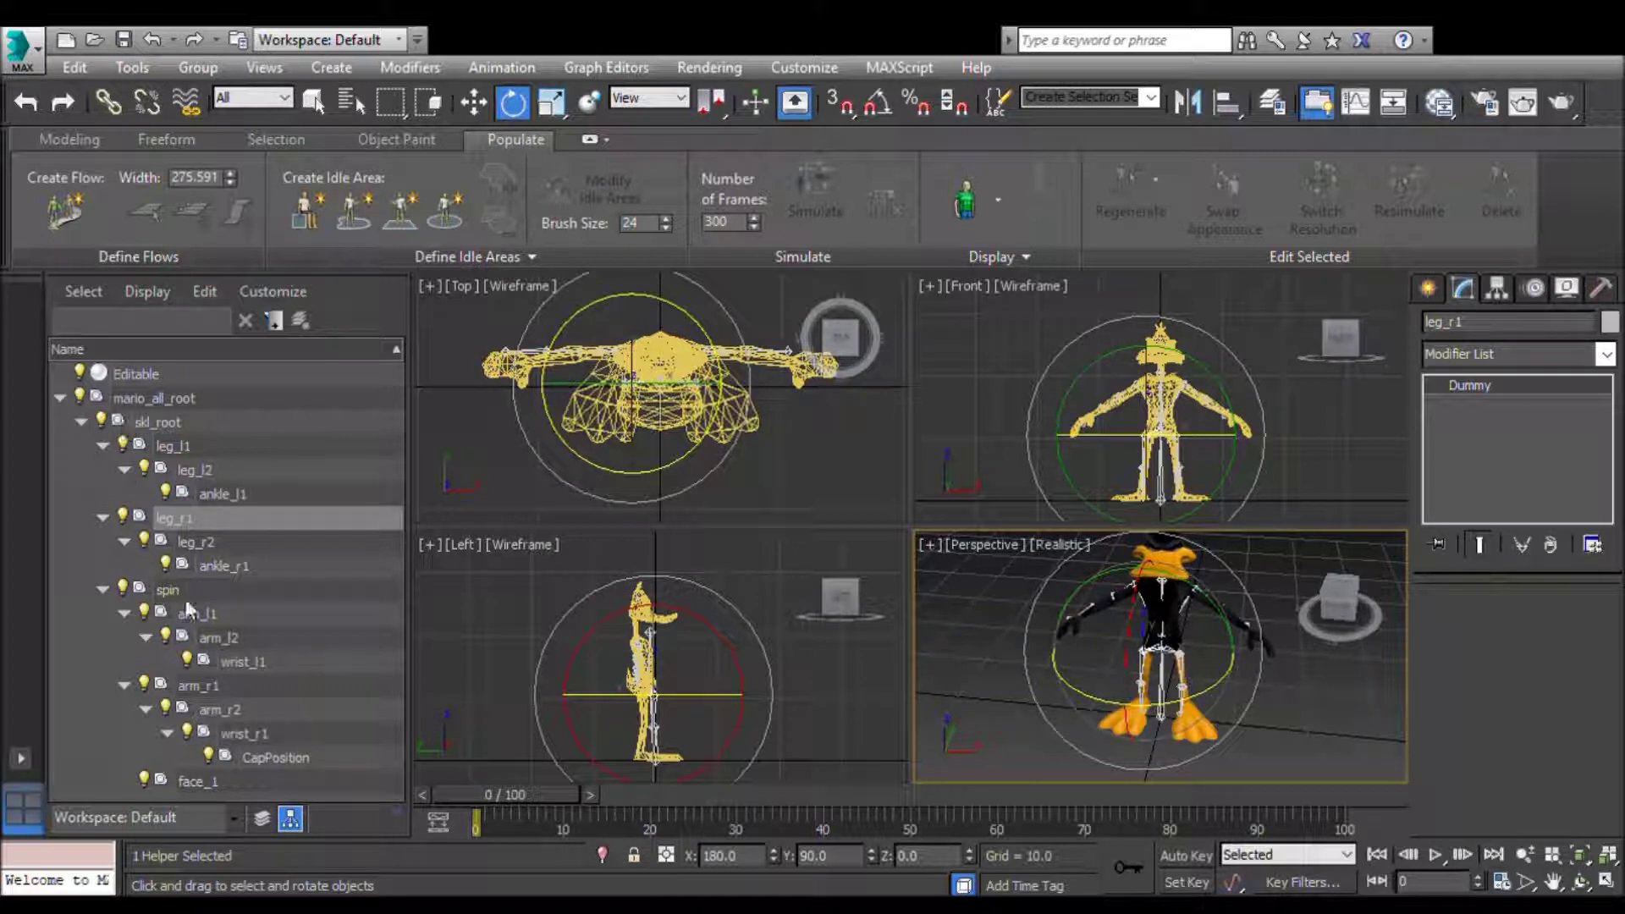
Step: Test-rotate the leg_l1 bone, inspect the deformation from the side, and undo back to the skinned mesh selection
{"action": "left_click", "coordinate": [215, 448]}
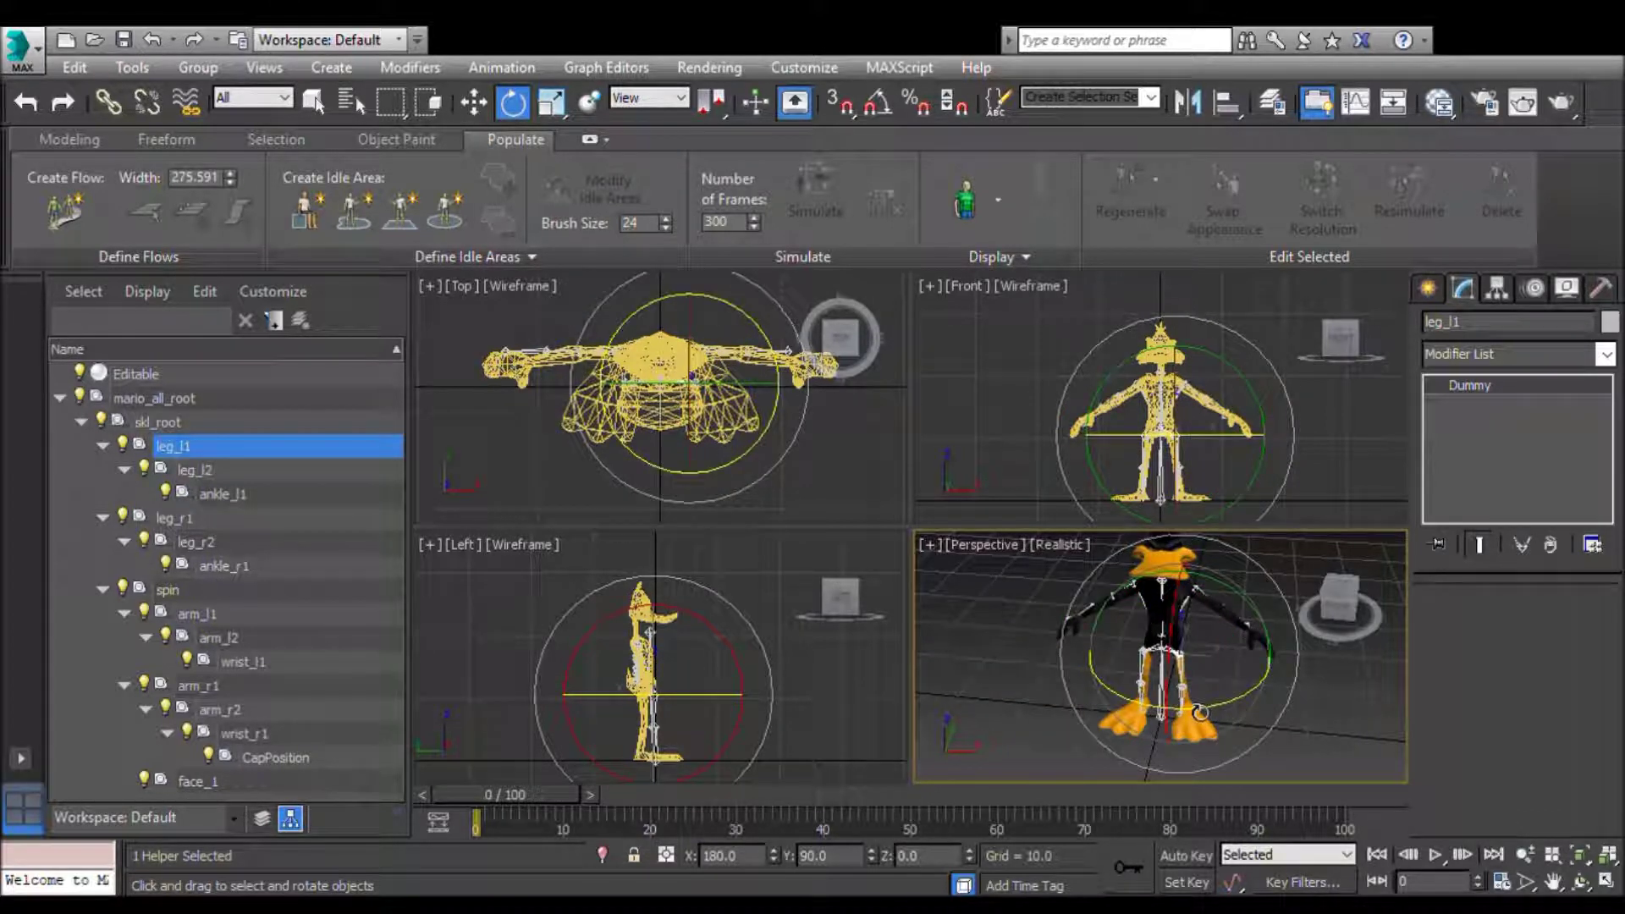
{"action": "left_click_drag", "start_coordinate": [1238, 719], "coordinate": [1222, 690]}
{"action": "left_click_drag", "start_coordinate": [1326, 628], "coordinate": [1287, 701]}
{"action": "mouse_move", "coordinate": [1339, 623]}
{"action": "left_mouse_down"}
{"action": "mouse_move", "coordinate": [1364, 619]}
{"action": "mouse_move", "coordinate": [1335, 621]}
{"action": "left_mouse_up"}
{"action": "mouse_move", "coordinate": [1176, 593]}
{"action": "left_mouse_down"}
{"action": "mouse_move", "coordinate": [1315, 637]}
{"action": "mouse_move", "coordinate": [1396, 716]}
{"action": "mouse_move", "coordinate": [1176, 593]}
{"action": "left_mouse_up"}
{"action": "left_click", "coordinate": [146, 47]}
{"action": "left_click", "coordinate": [146, 47]}
{"action": "left_click", "coordinate": [146, 47]}
{"action": "left_click", "coordinate": [149, 43]}
{"action": "left_click", "coordinate": [149, 42]}
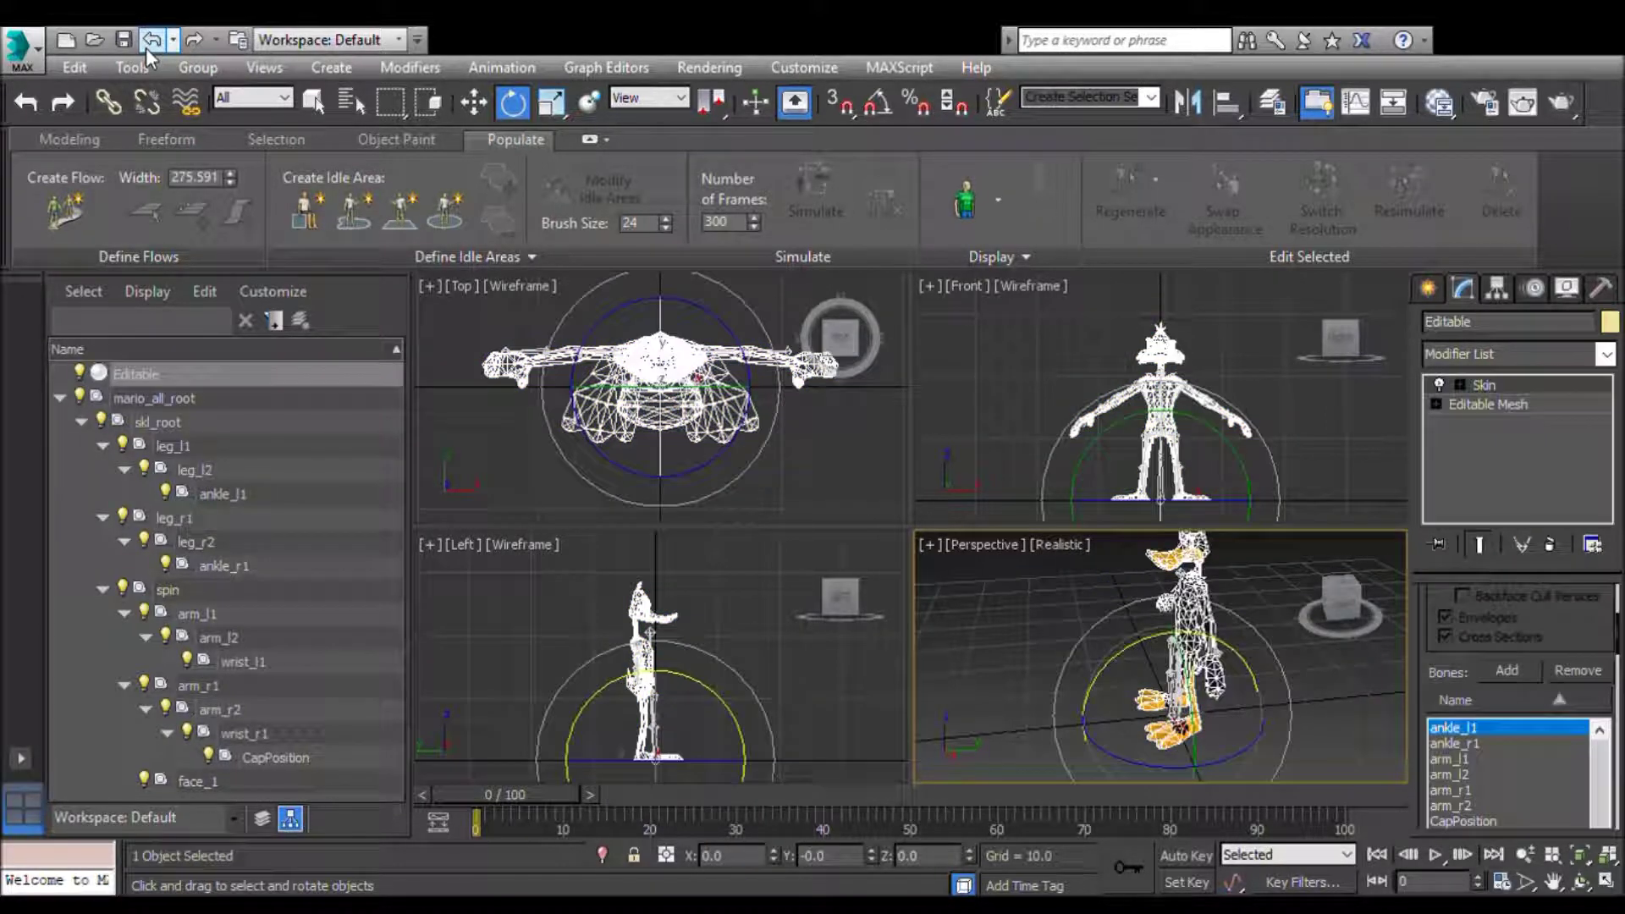
Step: Test the arm skinning by rotating the arm_l1 bone about 29° around Z, and undo back to the mesh selection
{"action": "left_click", "coordinate": [194, 39]}
{"action": "left_click", "coordinate": [203, 612]}
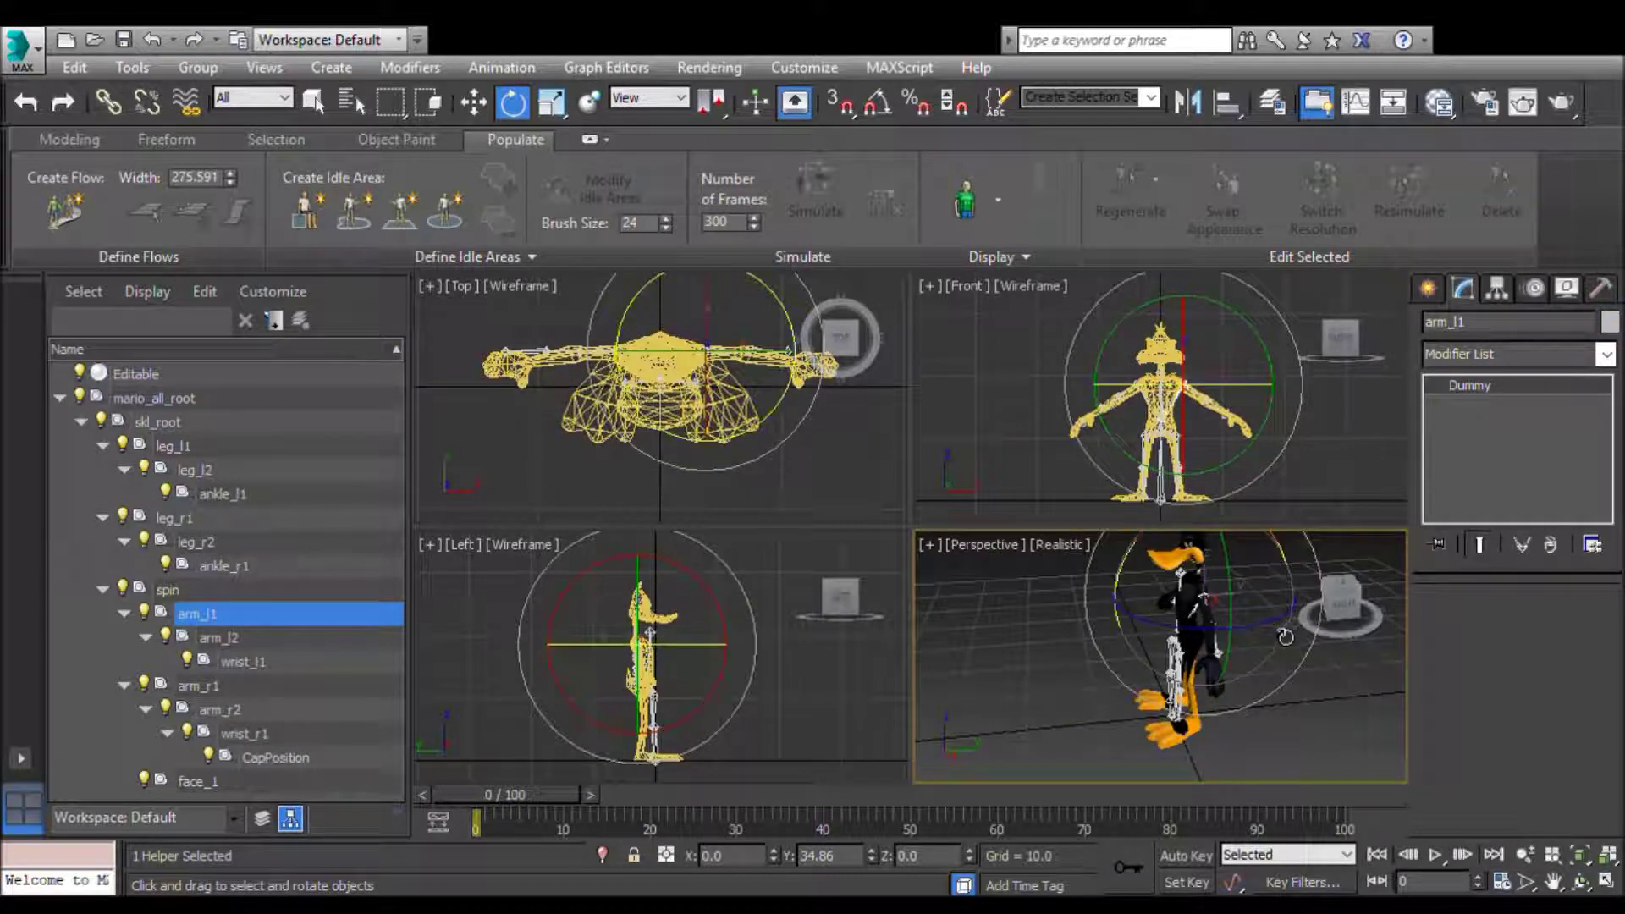
{"action": "left_click_drag", "start_coordinate": [1279, 645], "coordinate": [1201, 660]}
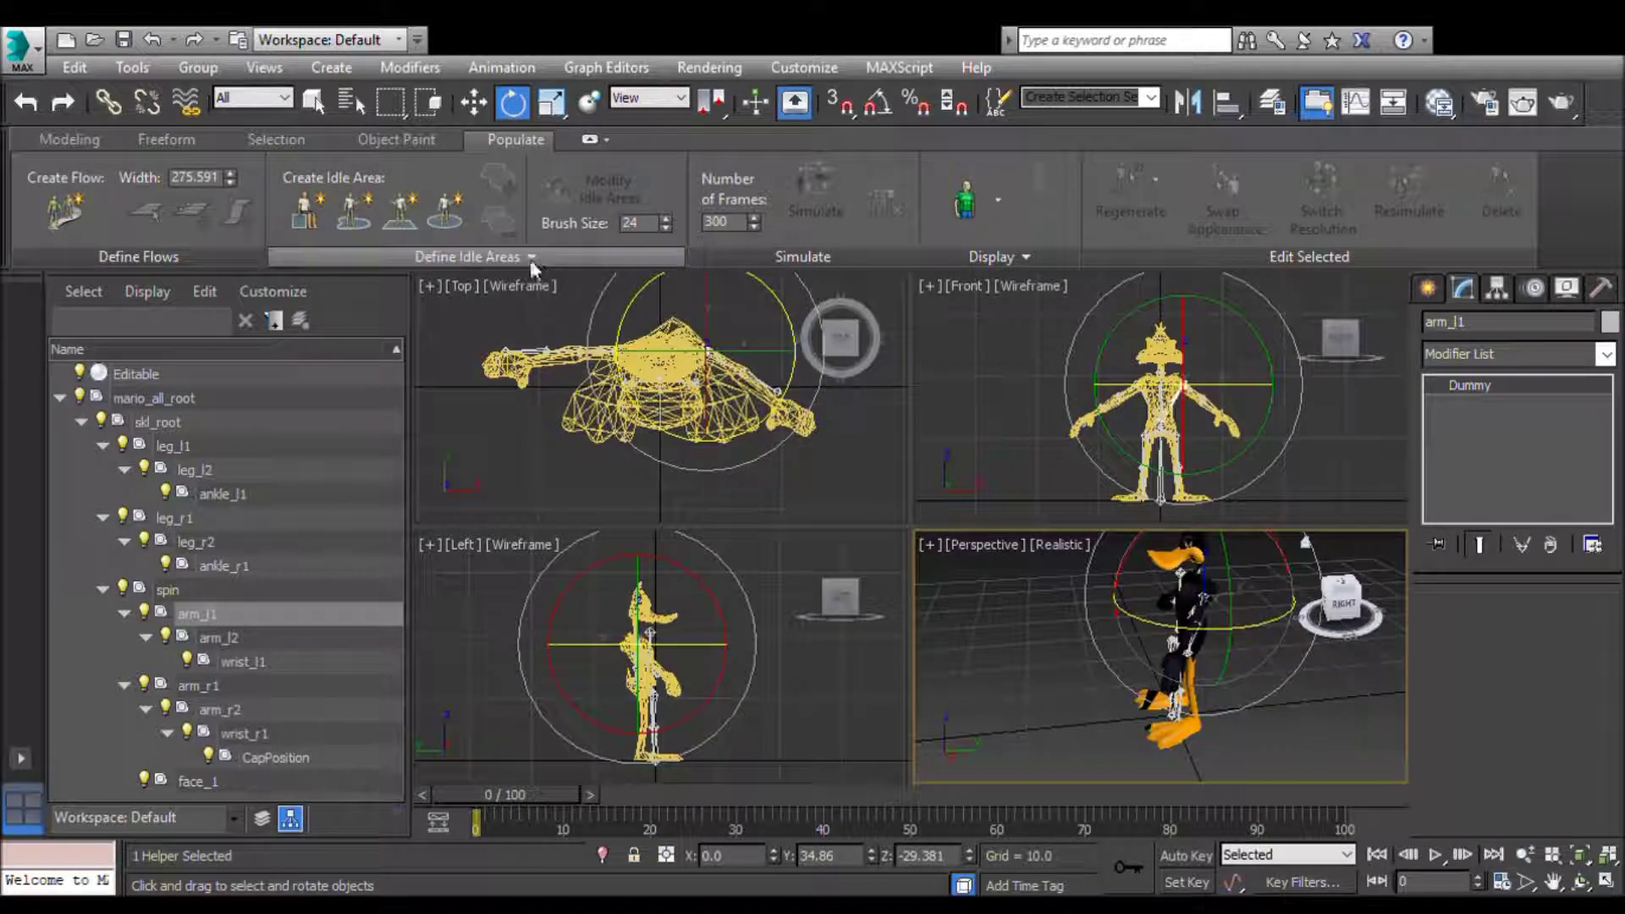
{"action": "left_click", "coordinate": [155, 39]}
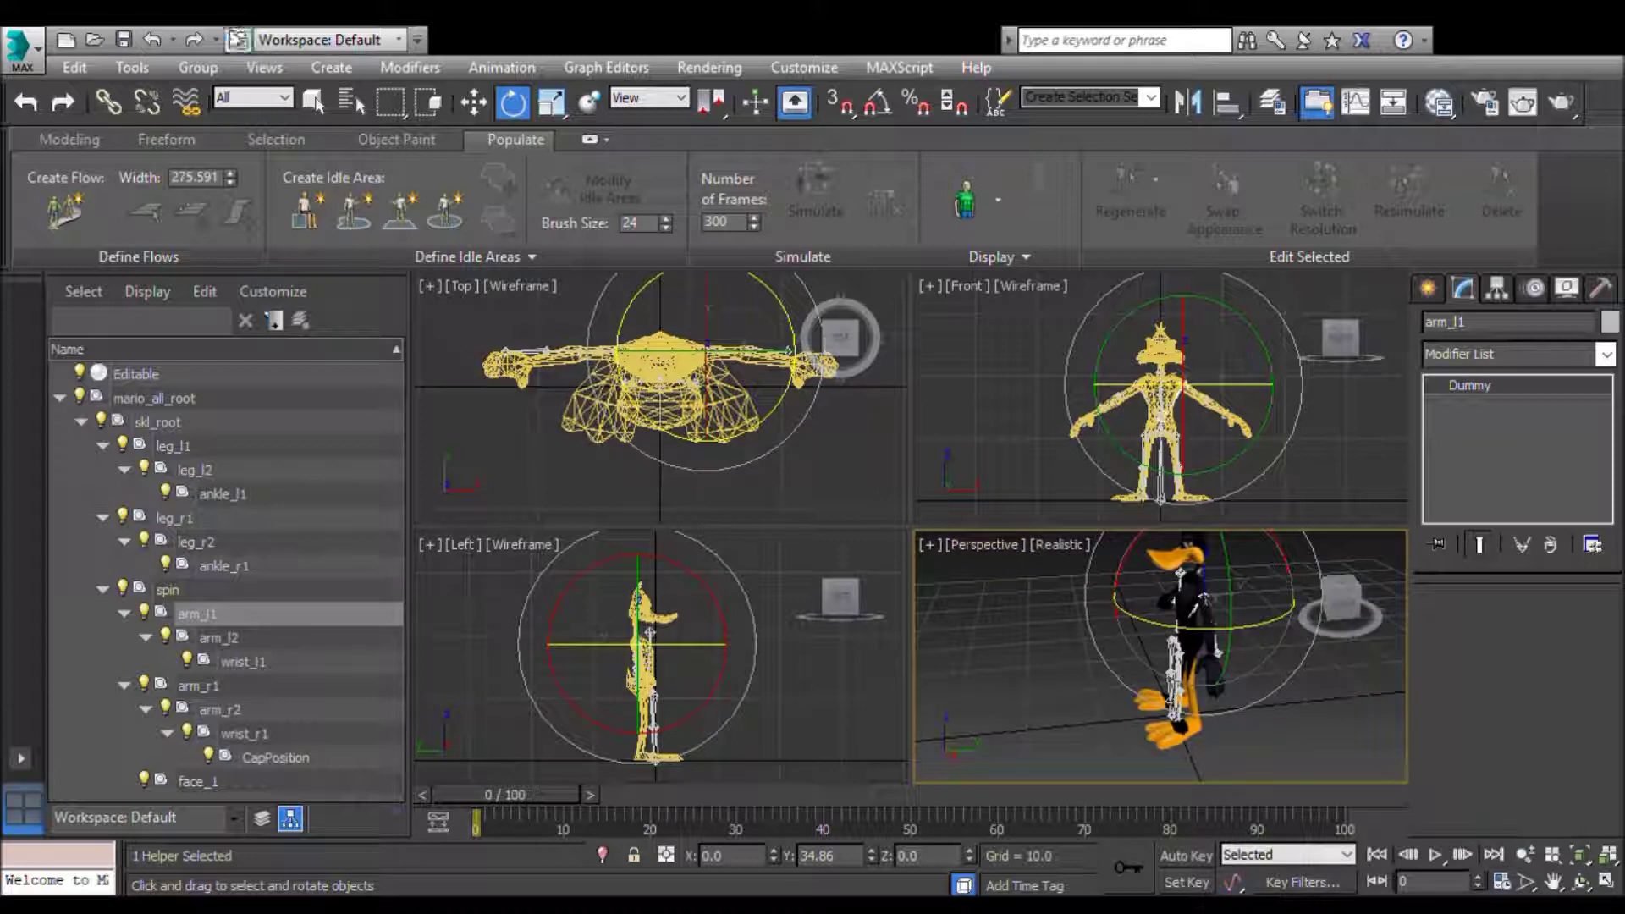
{"action": "left_click", "coordinate": [156, 40]}
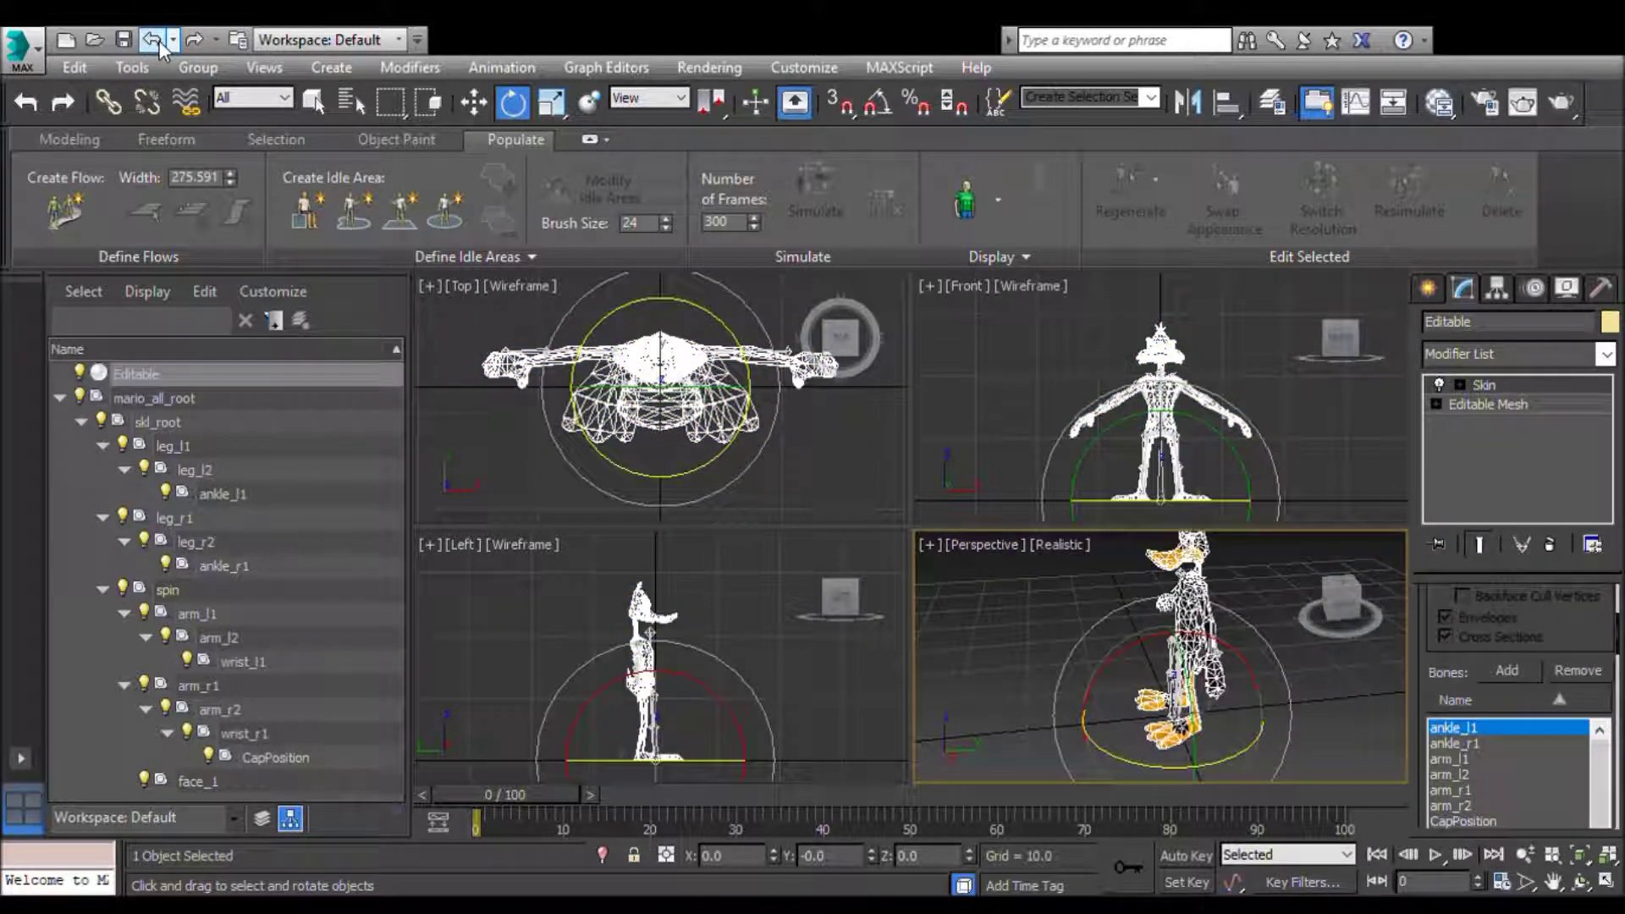
Step: Undo the addition of the bones to the Skin modifier and redo it
{"action": "left_click", "coordinate": [154, 39]}
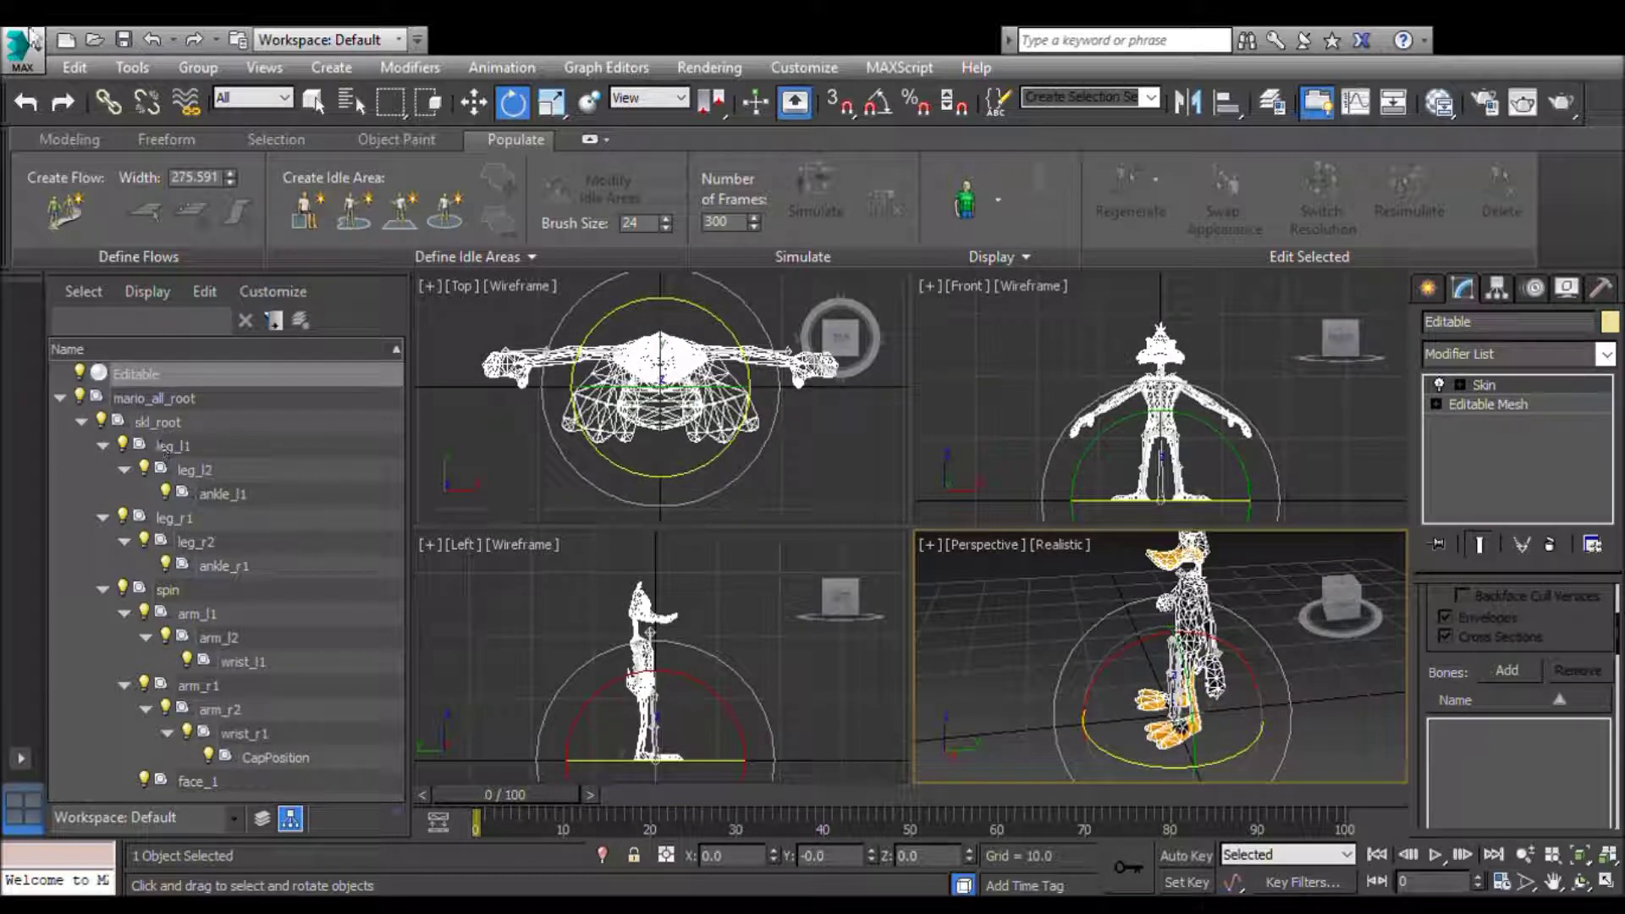
{"action": "left_click", "coordinate": [193, 39]}
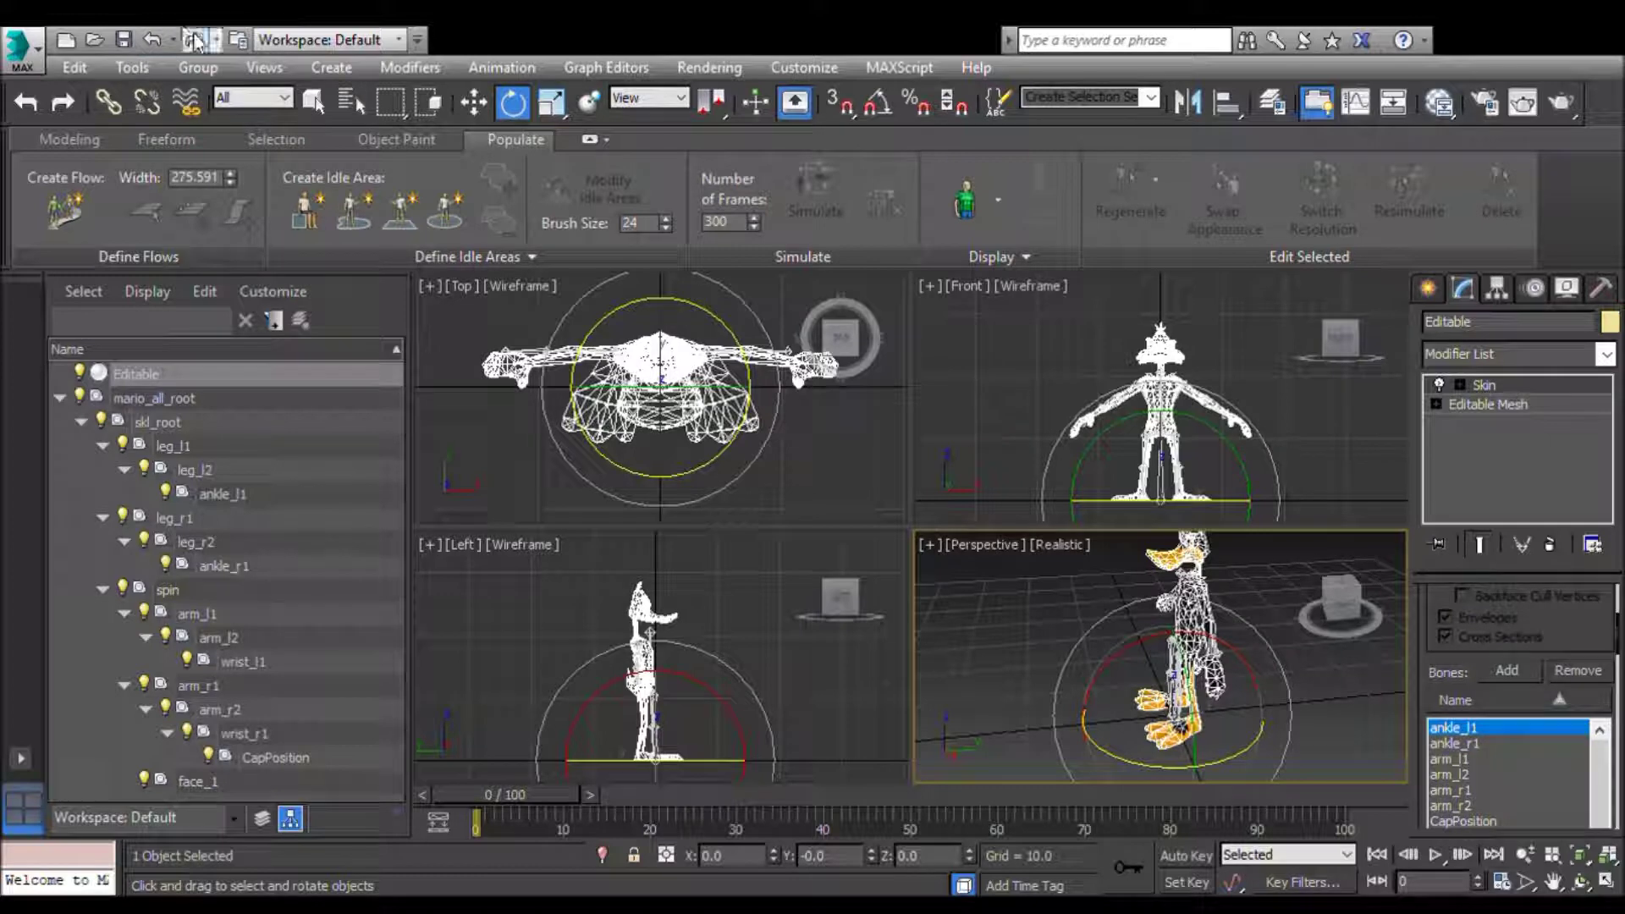
{"action": "mouse_move", "coordinate": [1341, 609]}
{"action": "left_mouse_down"}
{"action": "mouse_move", "coordinate": [1275, 601]}
{"action": "mouse_move", "coordinate": [1324, 624]}
{"action": "mouse_move", "coordinate": [1351, 607]}
{"action": "mouse_move", "coordinate": [1335, 631]}
{"action": "mouse_move", "coordinate": [1328, 615]}
{"action": "left_mouse_up"}
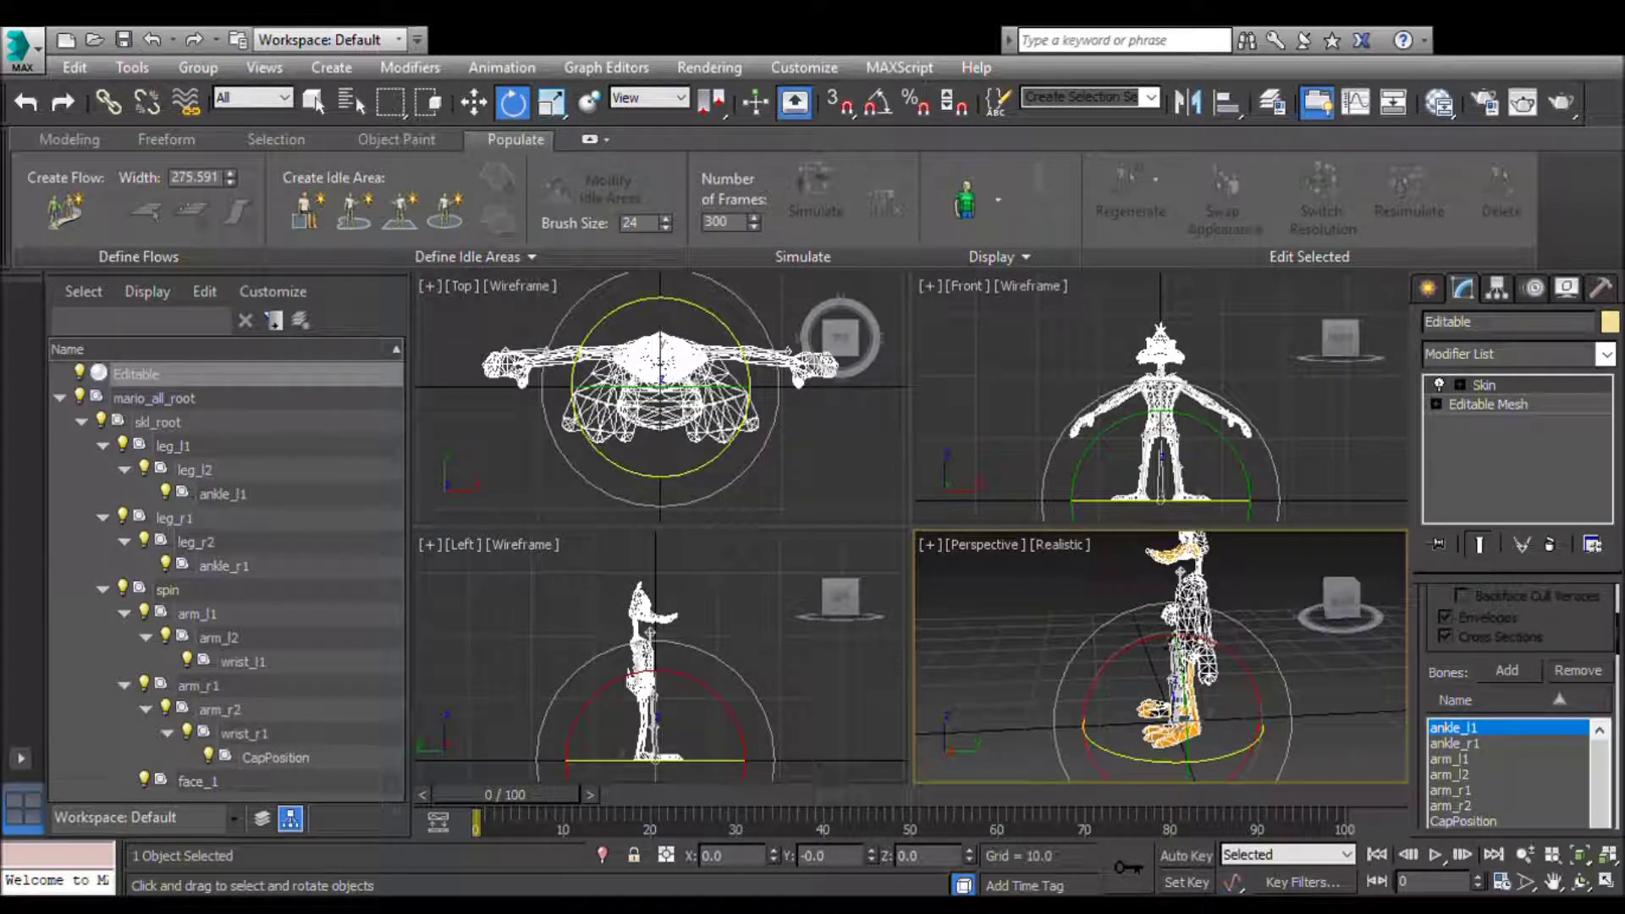
Step: Switch to BrawlBox and expand g3d, model.brres and its 3DModels(NW4R) folder
{"action": "left_click", "coordinate": [988, 649]}
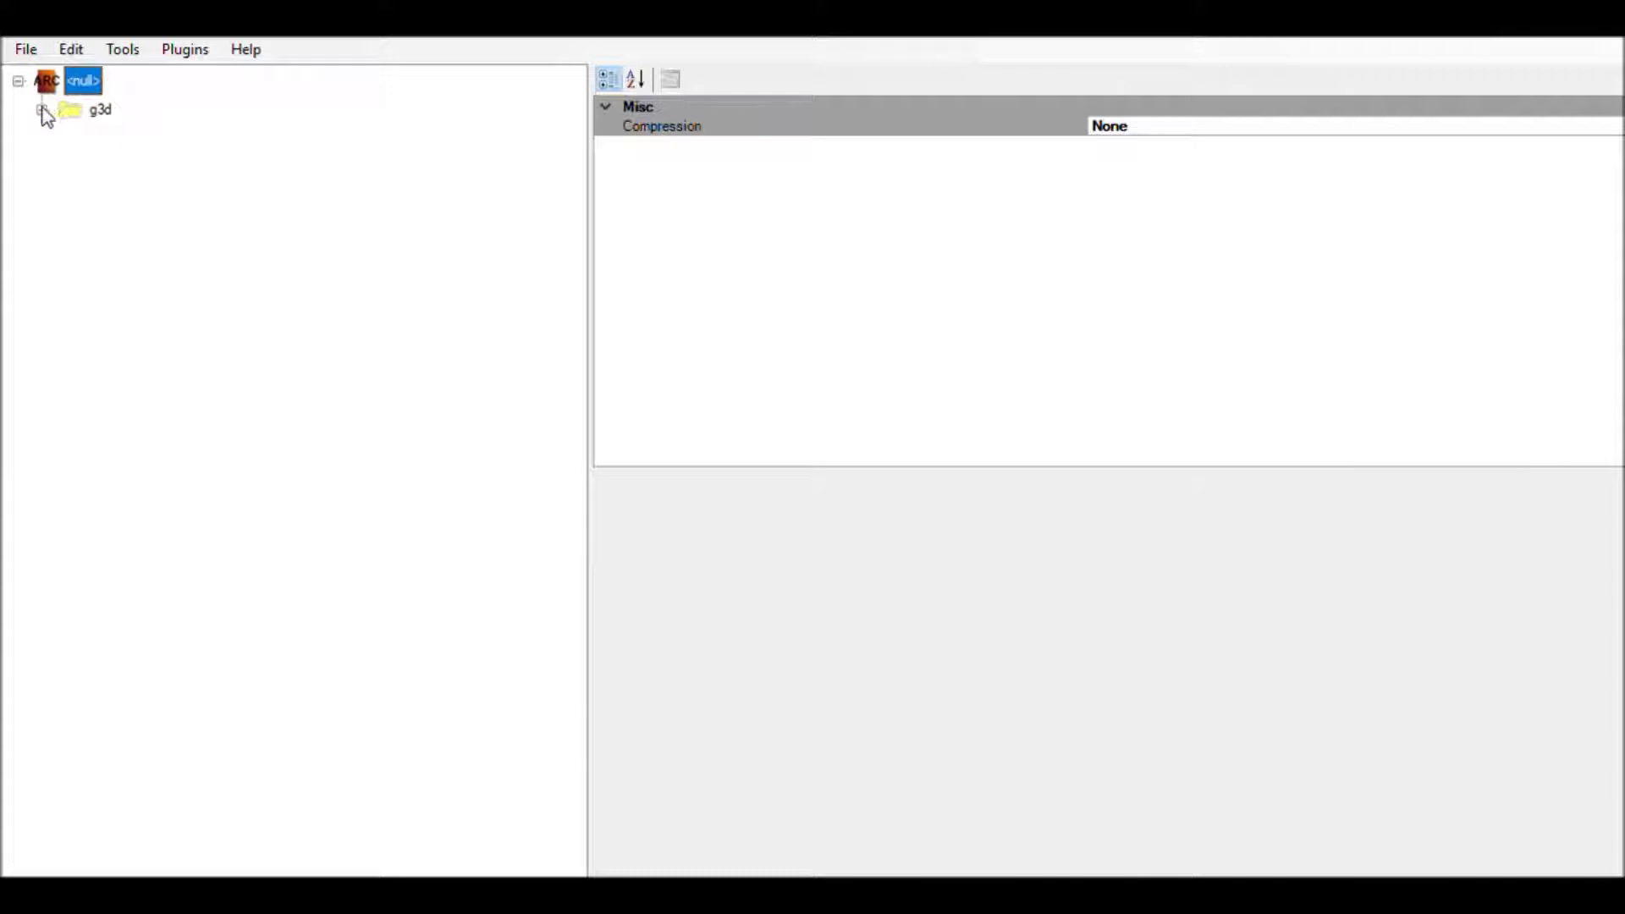
{"action": "left_click", "coordinate": [41, 109]}
{"action": "left_click", "coordinate": [65, 138]}
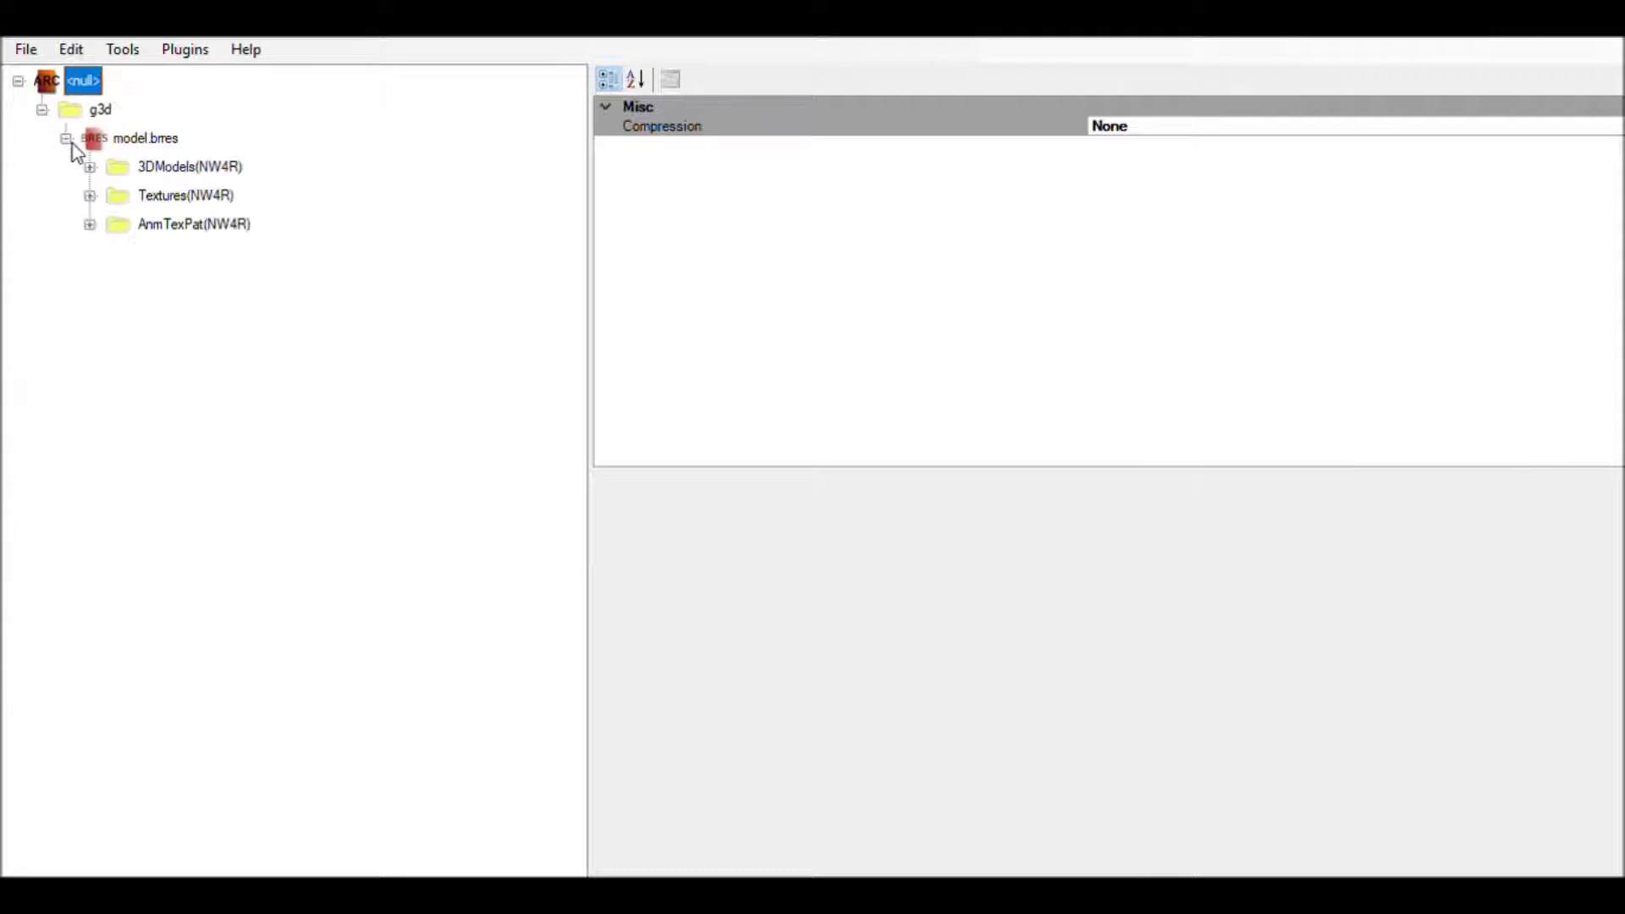
{"action": "left_click", "coordinate": [89, 167]}
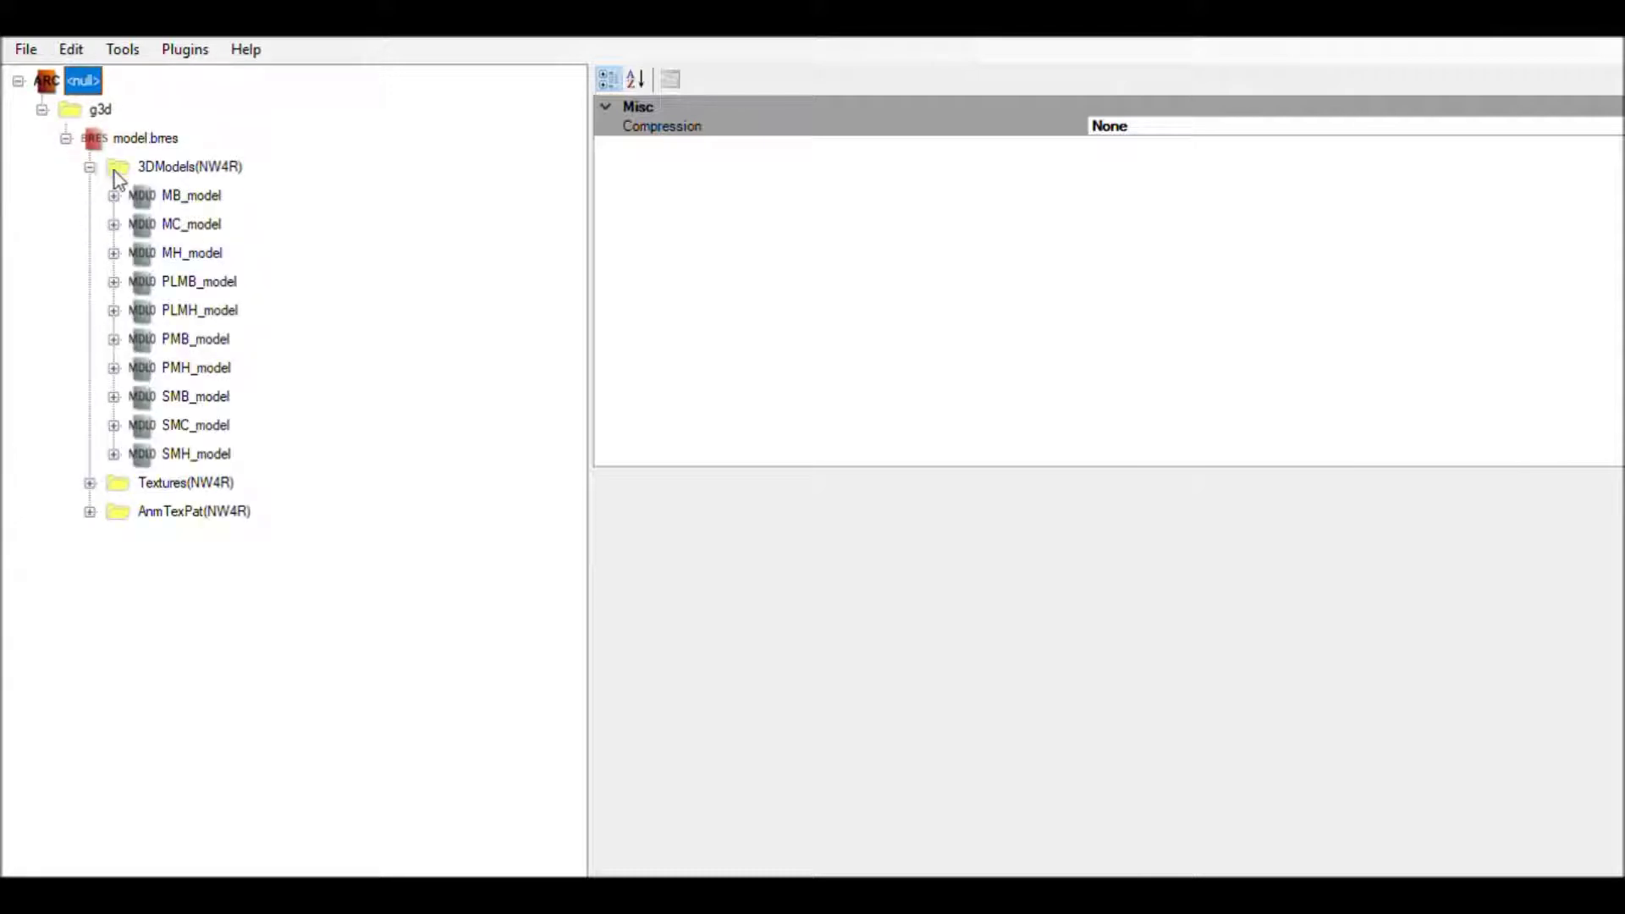
Step: Preview MB_model, MC_model, MH_model and PLMB_model to identify Mario's body, cap and head models
{"action": "left_click", "coordinate": [180, 203]}
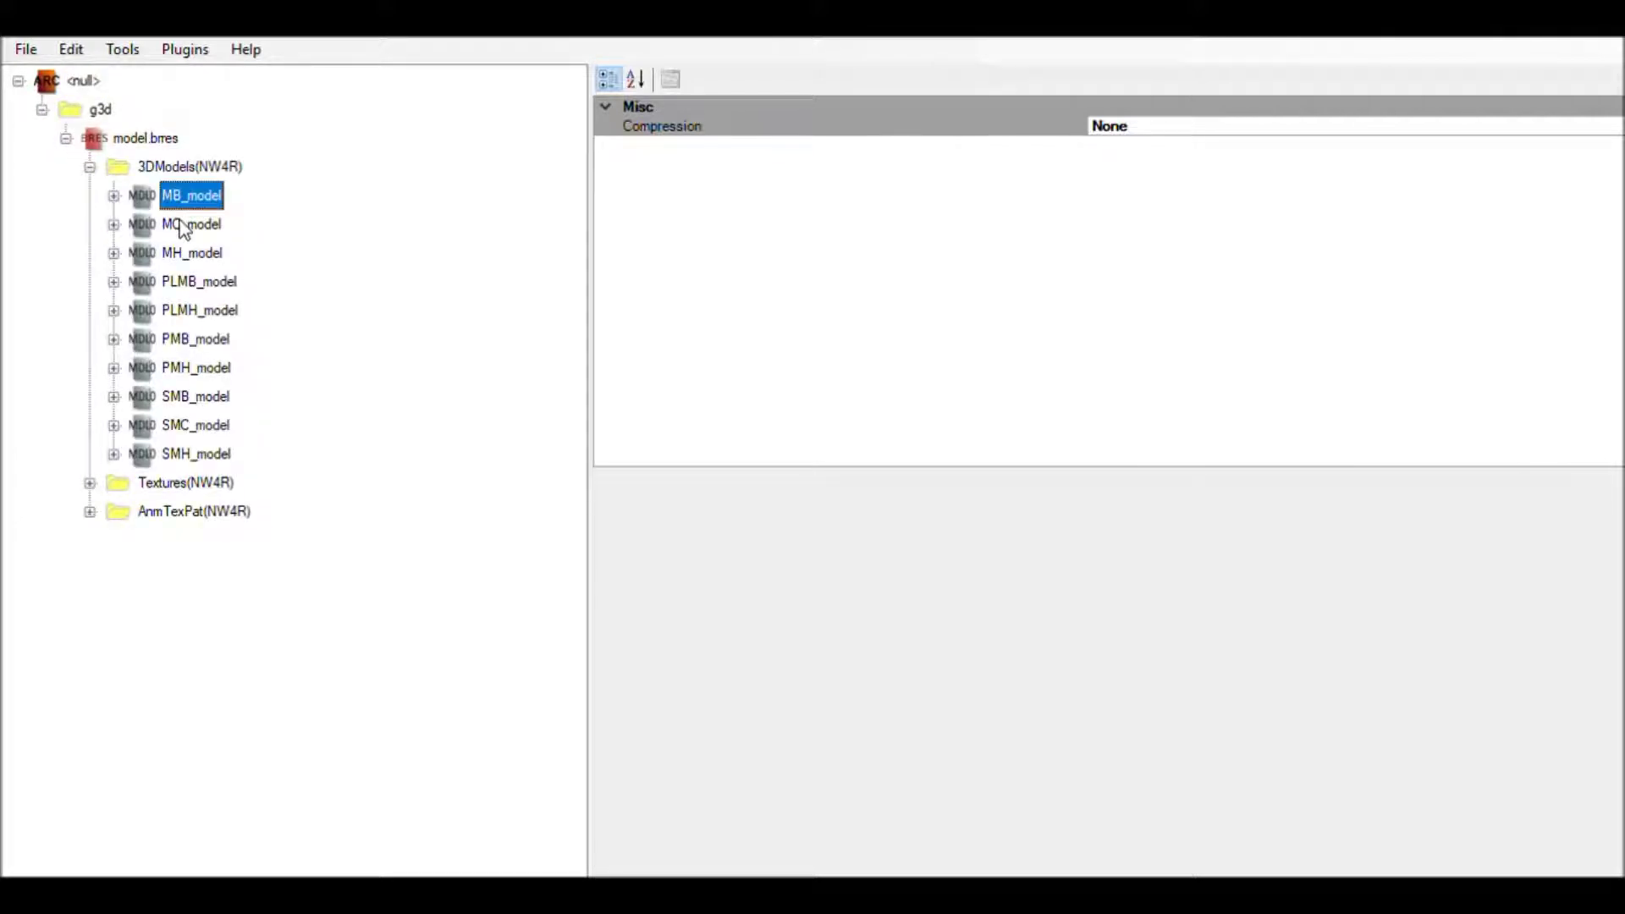
{"action": "left_click", "coordinate": [181, 225]}
{"action": "left_click", "coordinate": [191, 253]}
{"action": "left_click", "coordinate": [183, 225]}
{"action": "left_click", "coordinate": [190, 279]}
{"action": "left_click", "coordinate": [189, 259]}
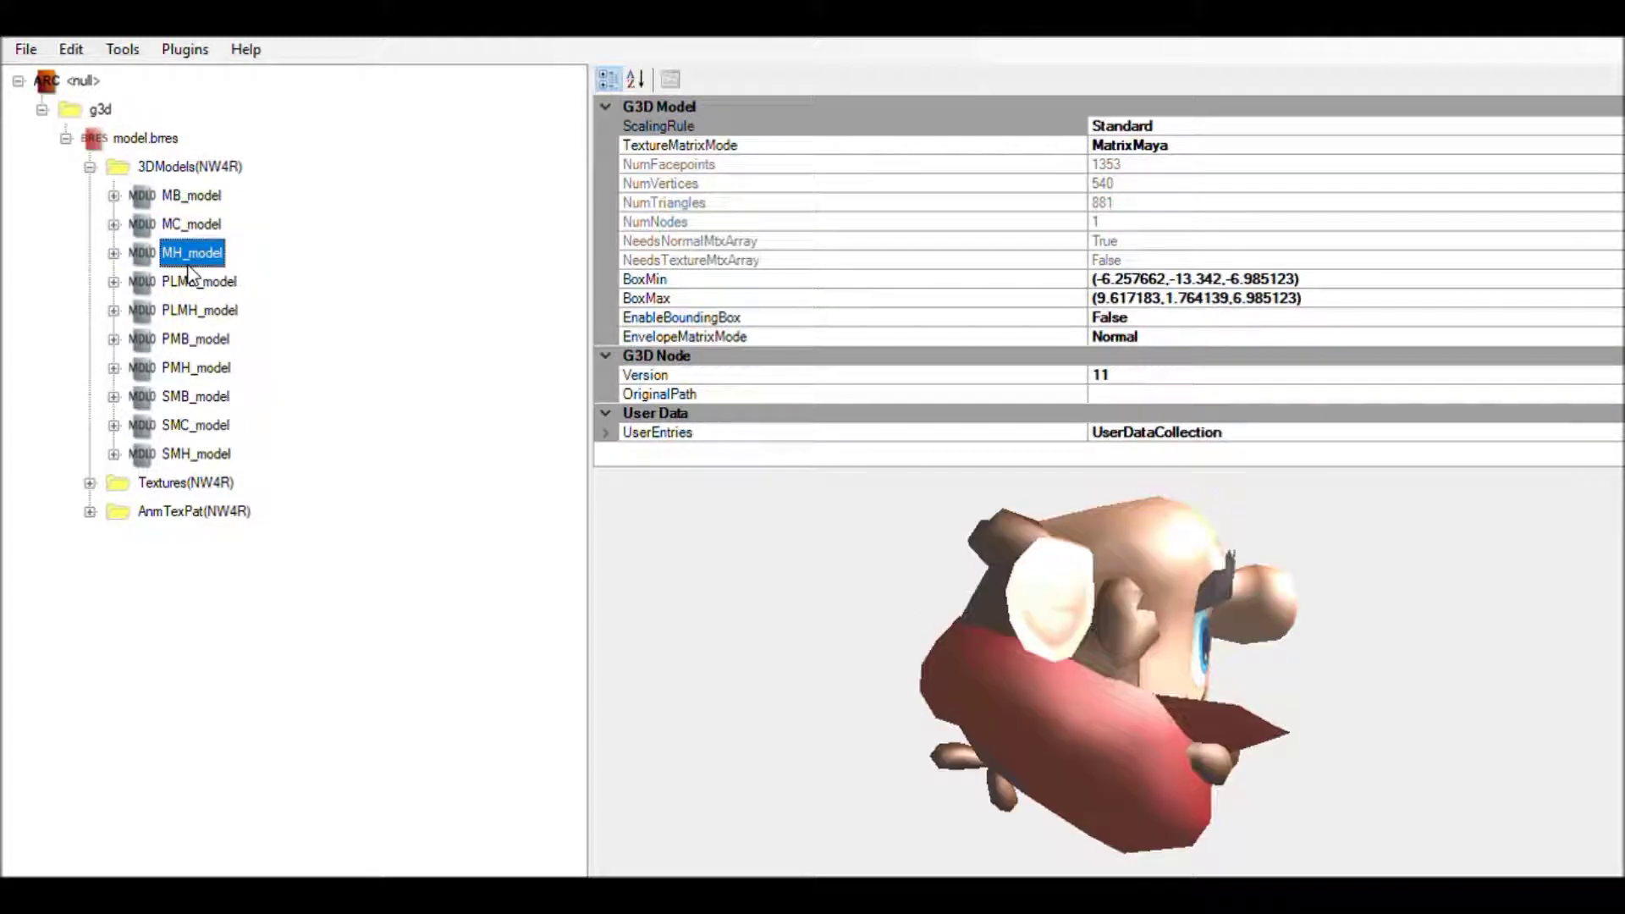
{"action": "left_click", "coordinate": [178, 199]}
{"action": "left_click", "coordinate": [179, 215]}
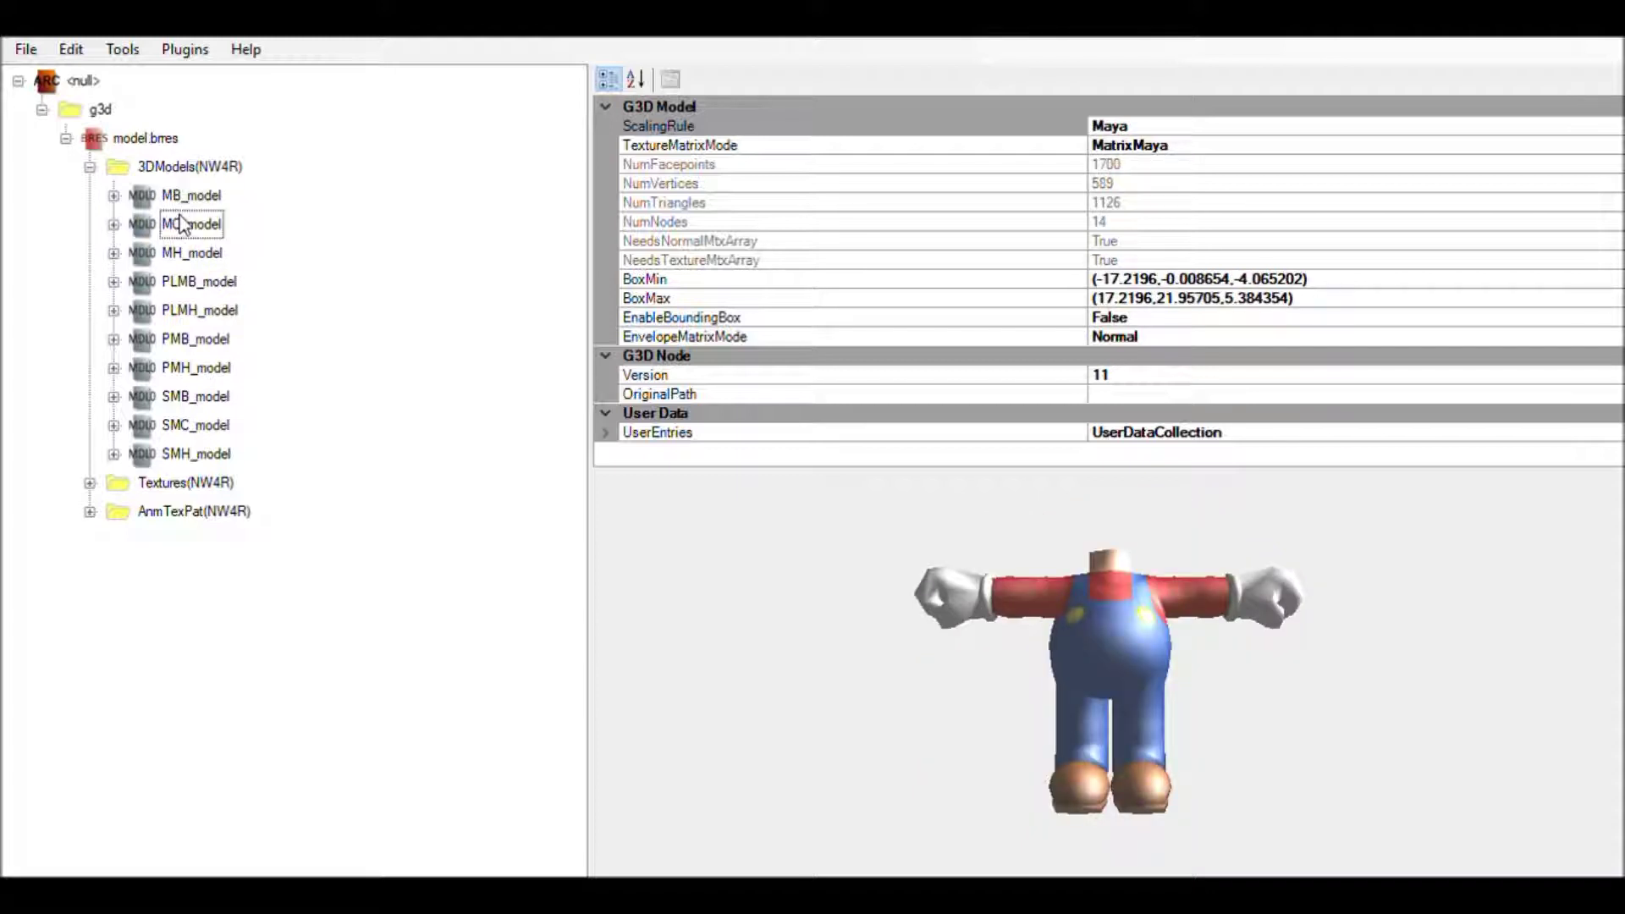
Step: Delete the draw call of polygon0 in MC_model's Objects, and collapse MC_model
{"action": "left_click", "coordinate": [113, 225]}
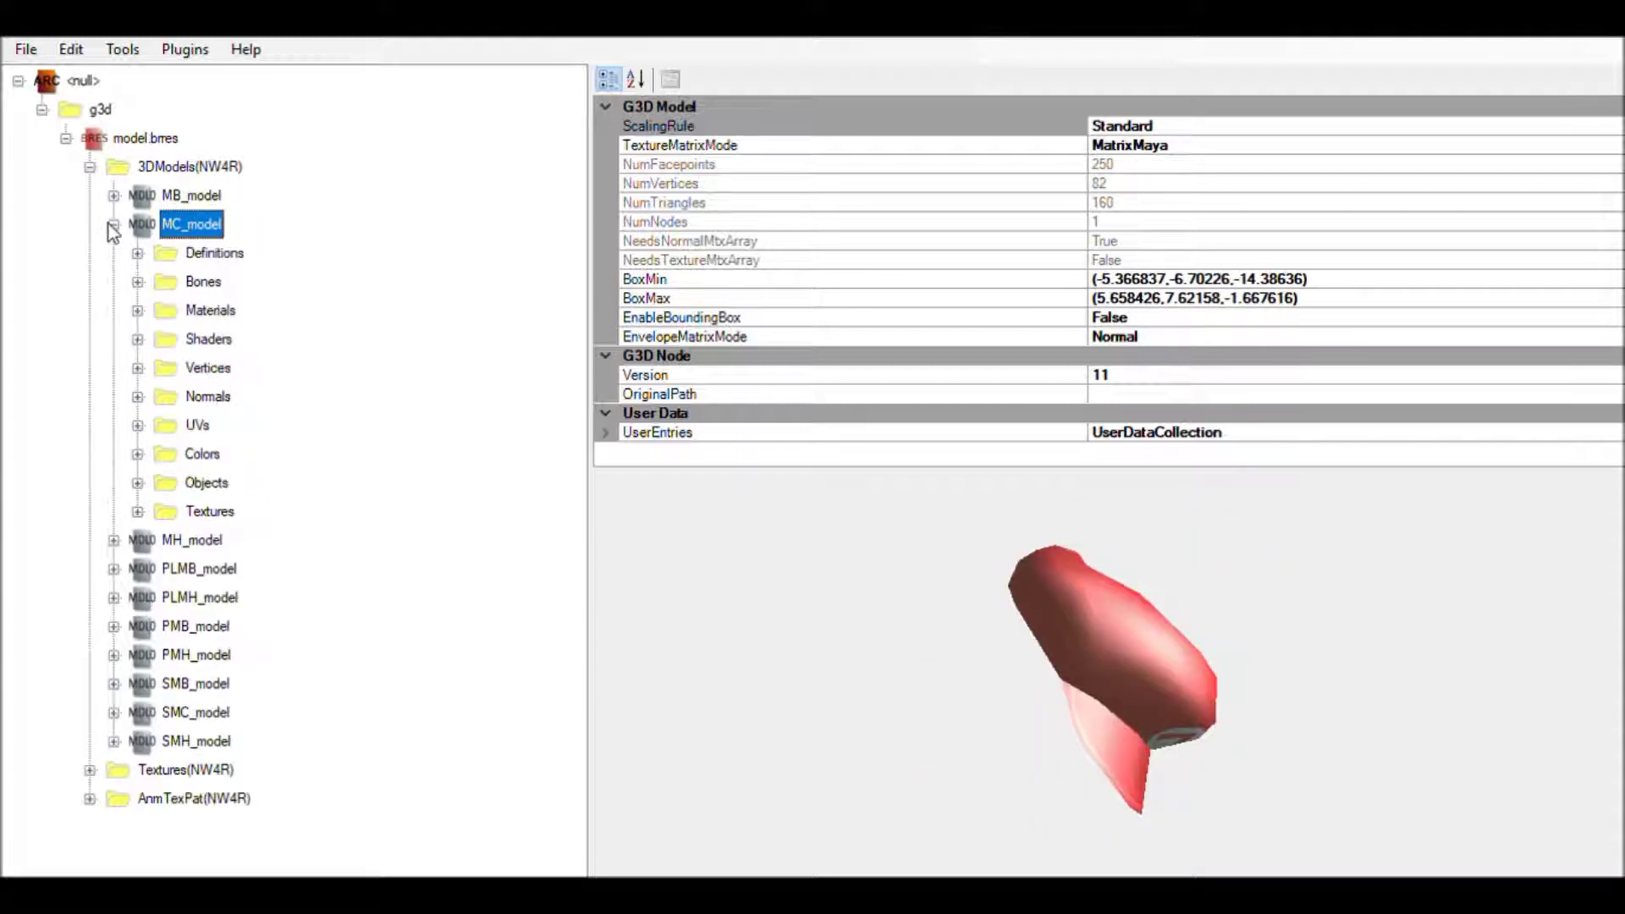
{"action": "left_click", "coordinate": [137, 483]}
{"action": "left_click", "coordinate": [221, 511]}
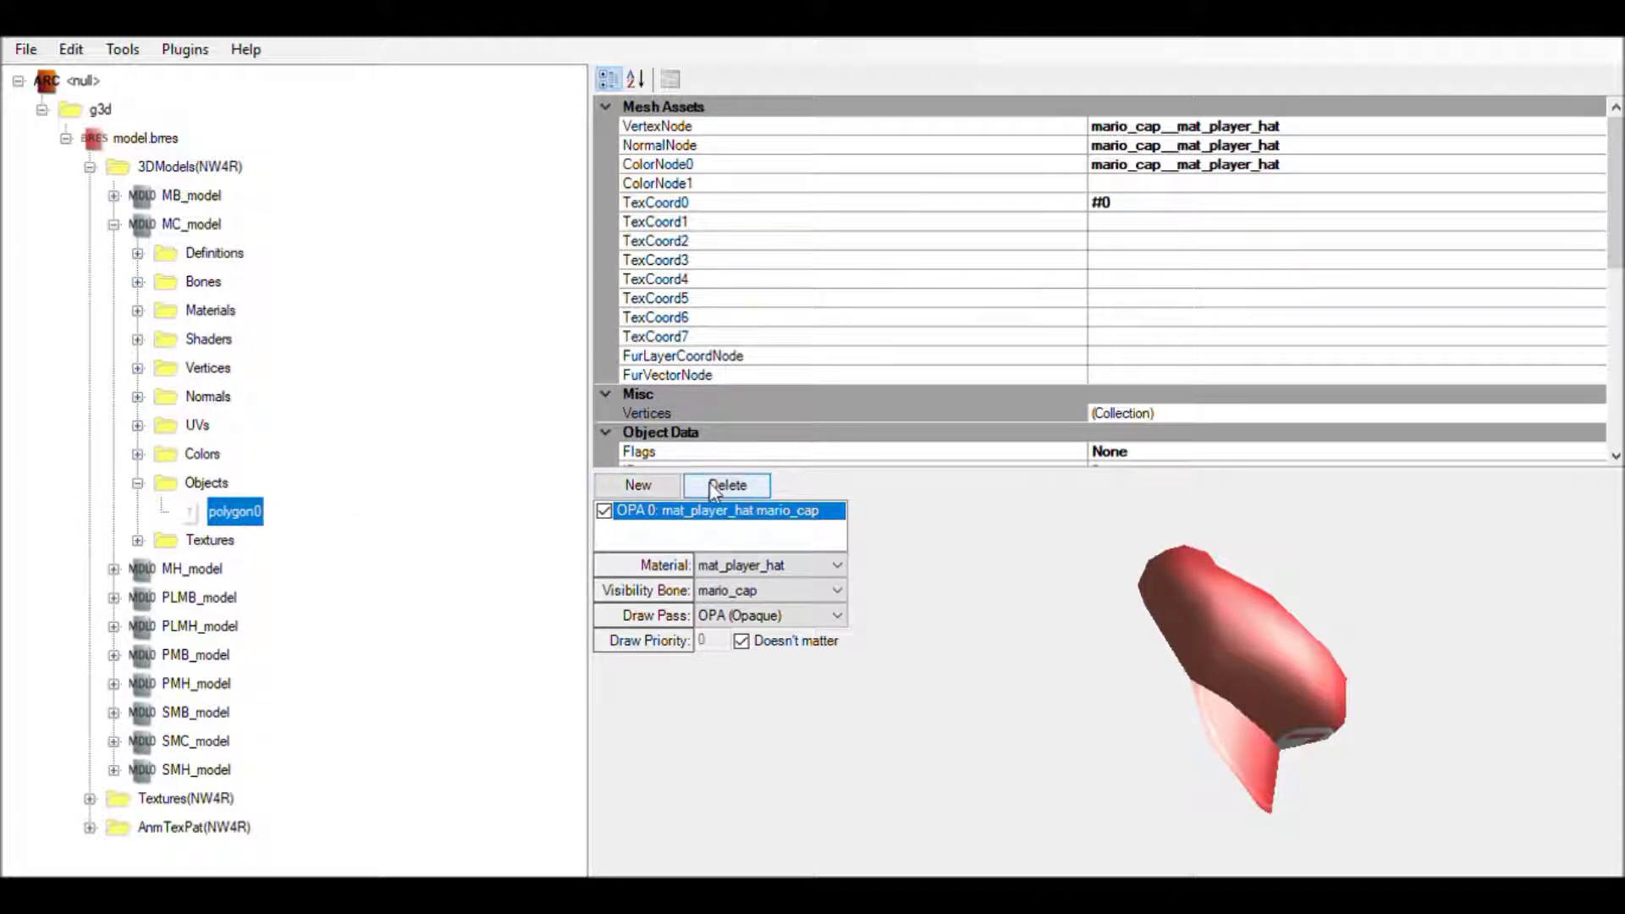
{"action": "left_click", "coordinate": [715, 489]}
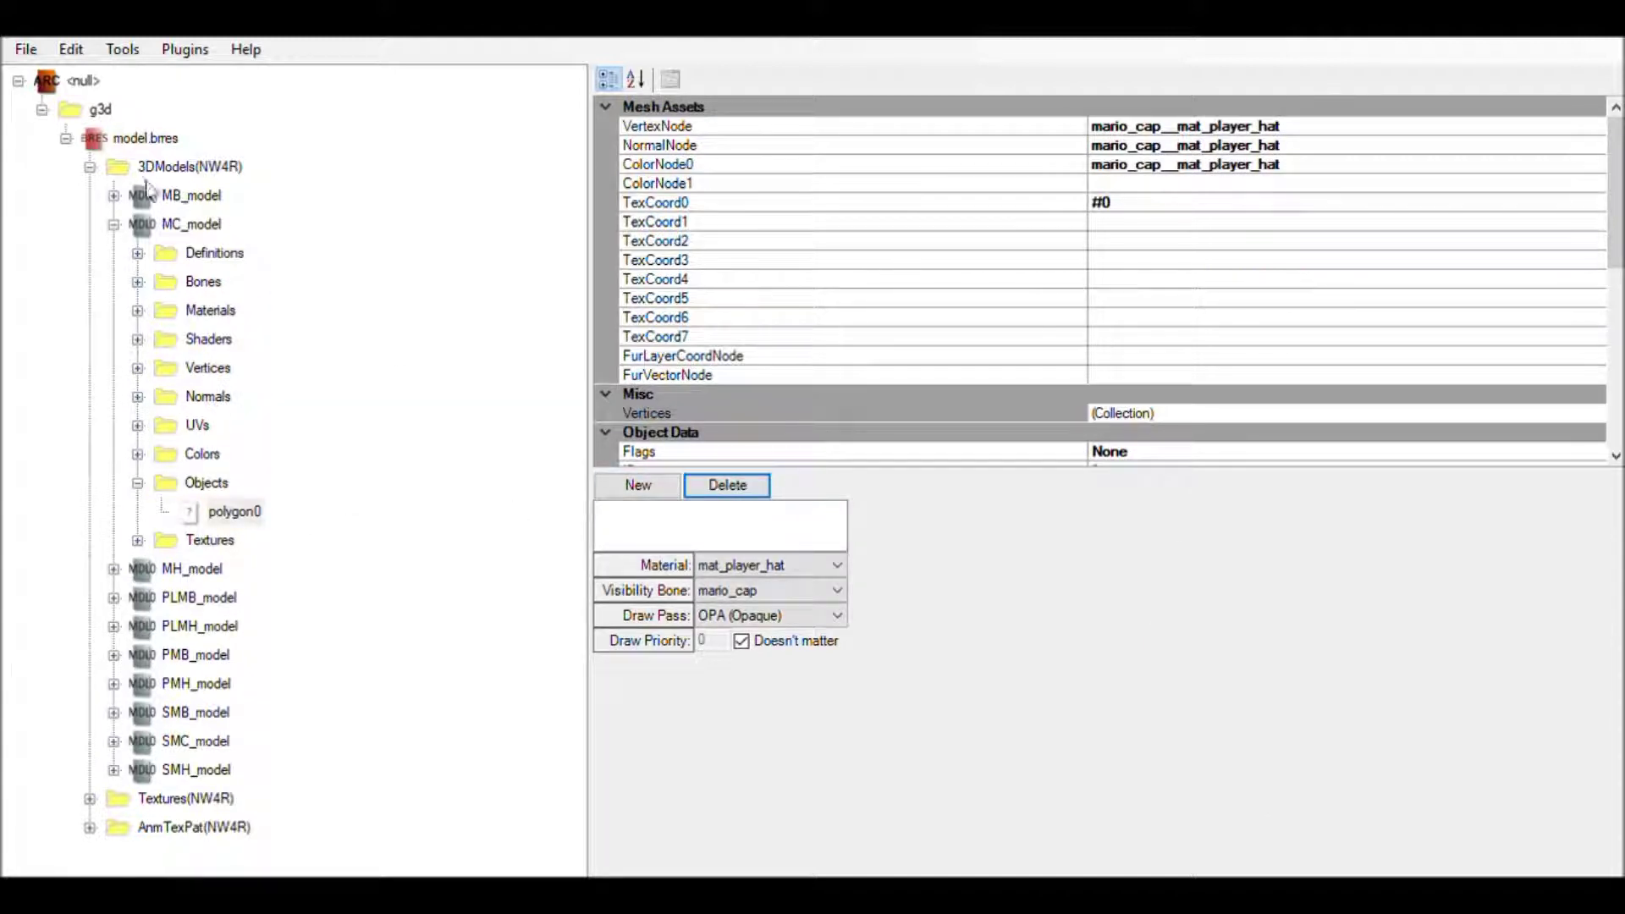
{"action": "left_click", "coordinate": [114, 224]}
Step: Delete the draw calls of polygon0, polygon1, polygon2 and polygon3 in MH_model's Objects, and collapse MH_model
{"action": "left_click", "coordinate": [113, 252]}
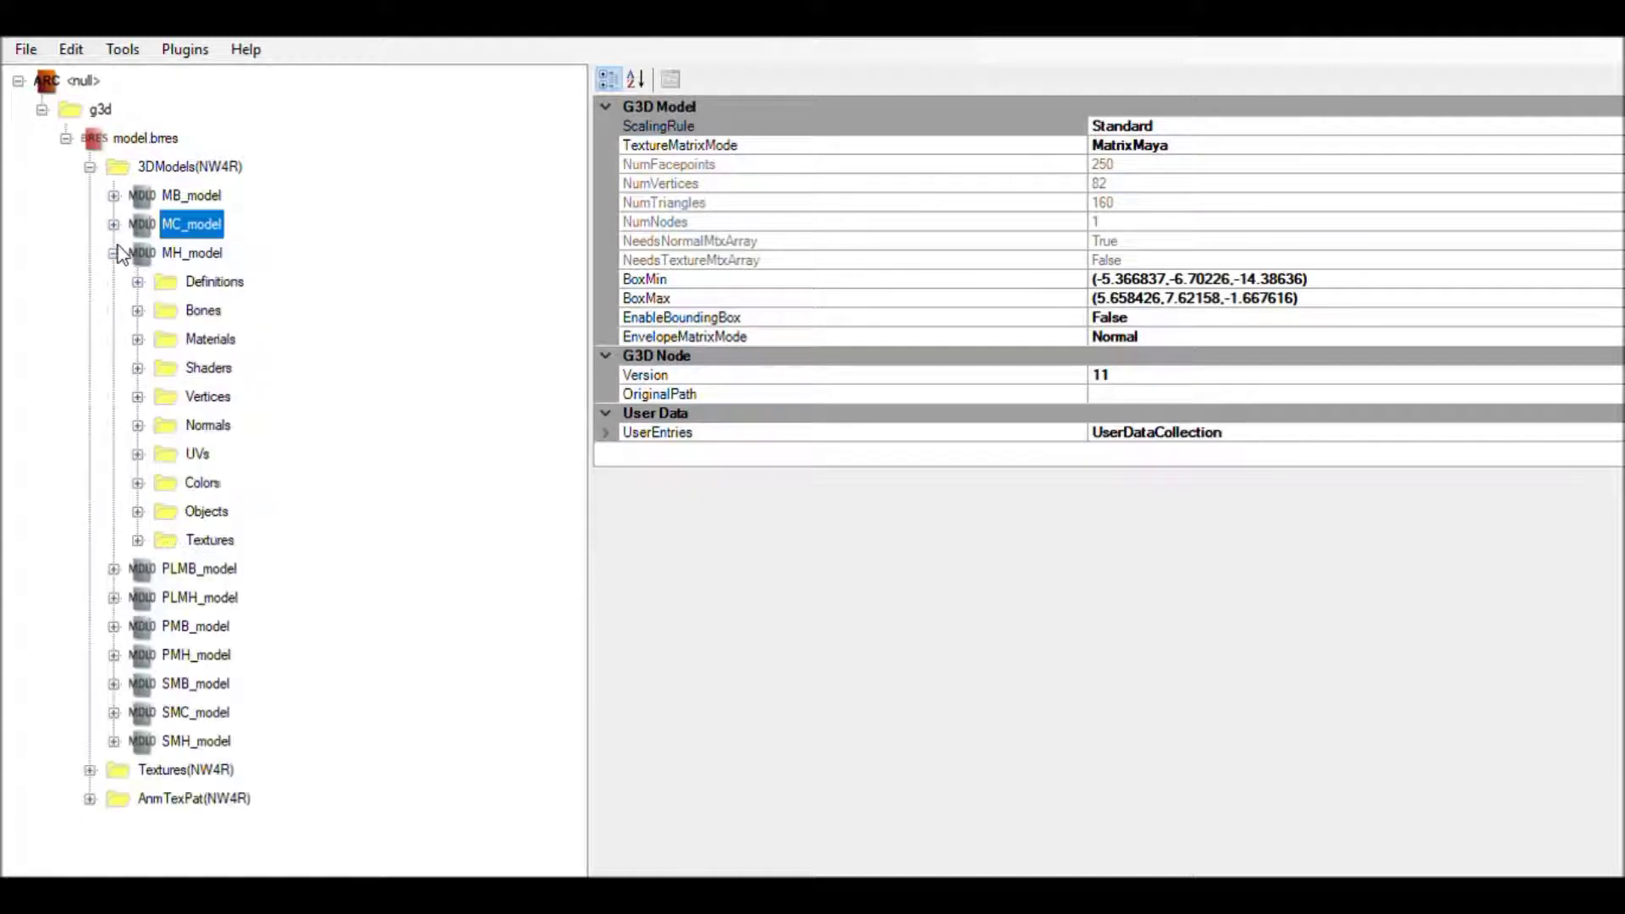
{"action": "left_click", "coordinate": [137, 511]}
{"action": "left_click", "coordinate": [234, 539]}
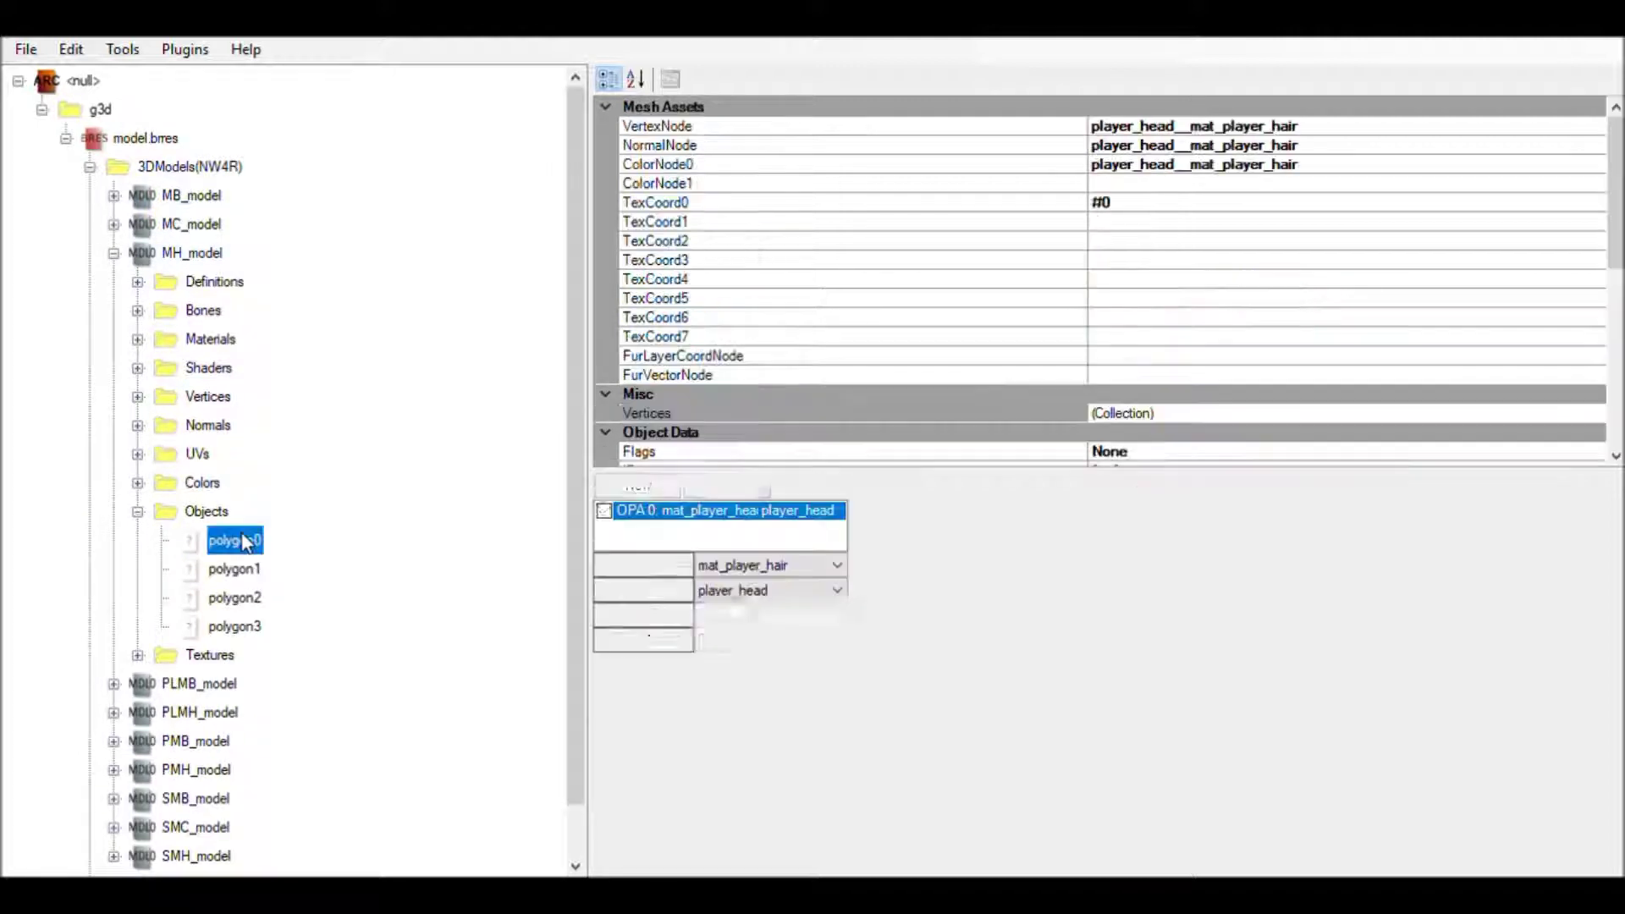
{"action": "left_click", "coordinate": [700, 487]}
{"action": "left_click", "coordinate": [234, 568]}
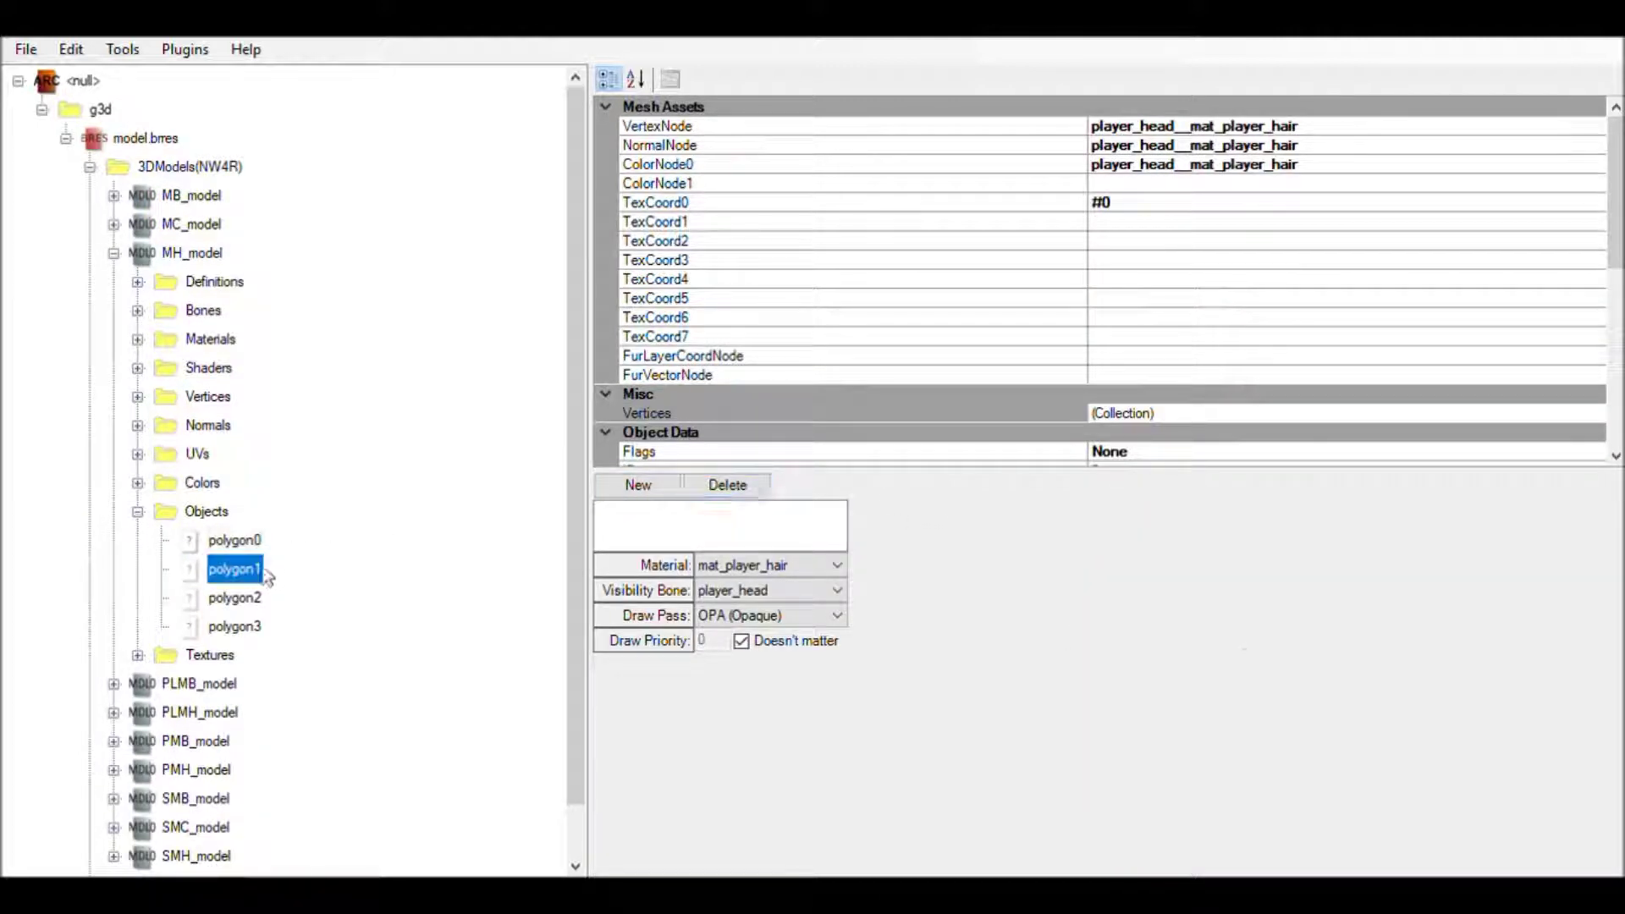
{"action": "left_click", "coordinate": [720, 461]}
{"action": "left_click", "coordinate": [724, 484]}
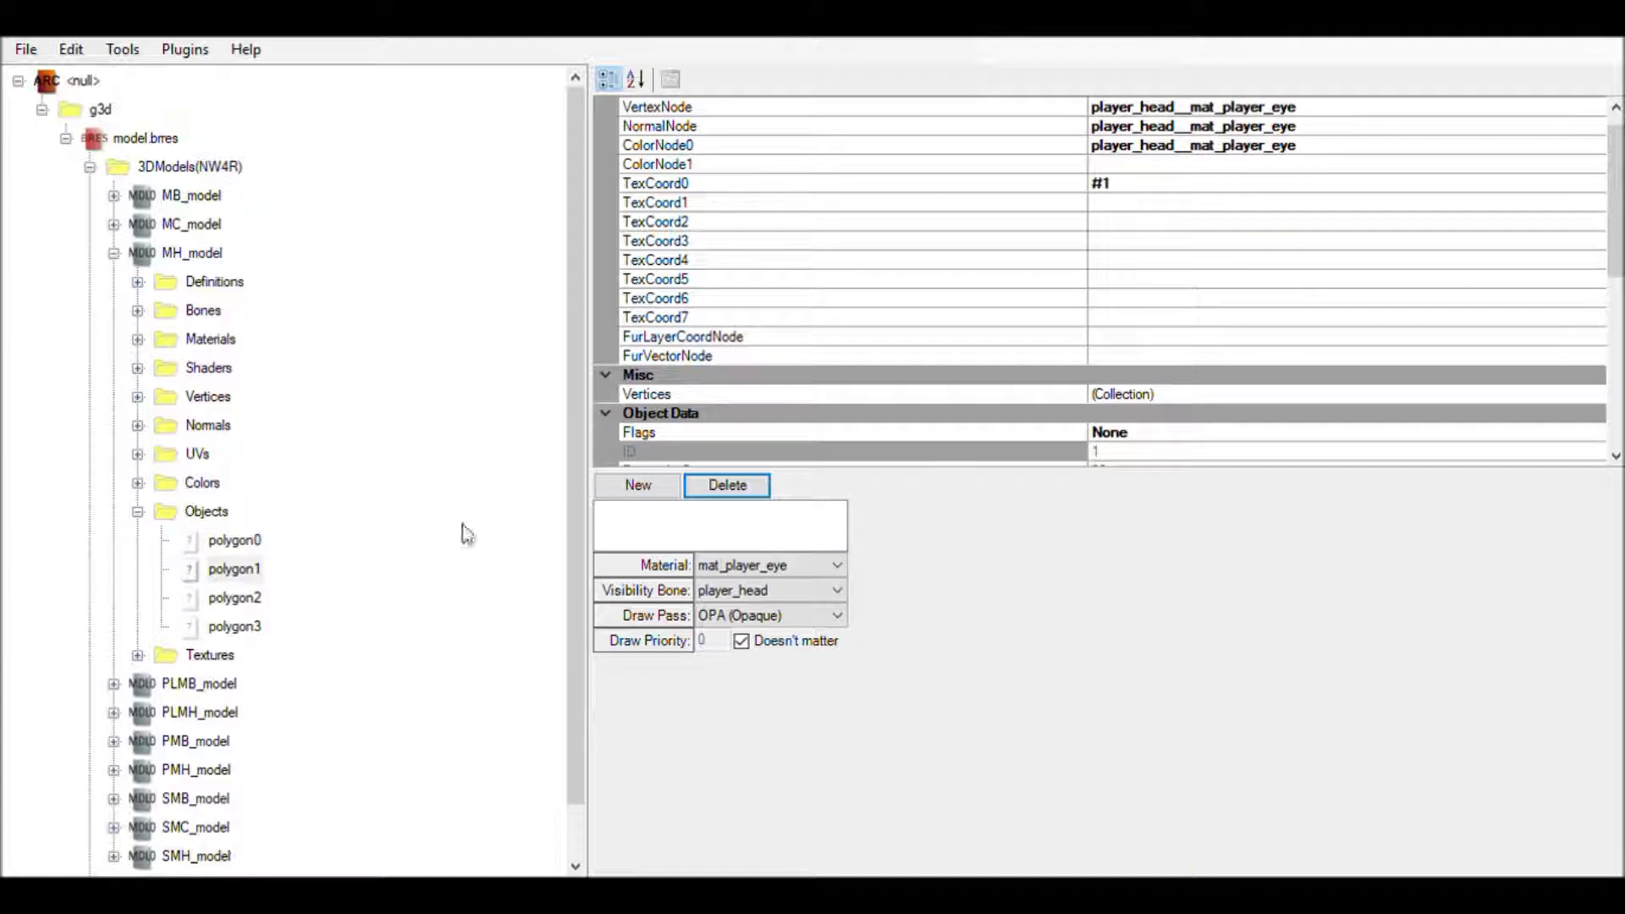
{"action": "left_click", "coordinate": [234, 597]}
{"action": "left_click", "coordinate": [757, 488]}
{"action": "left_click", "coordinate": [235, 626]}
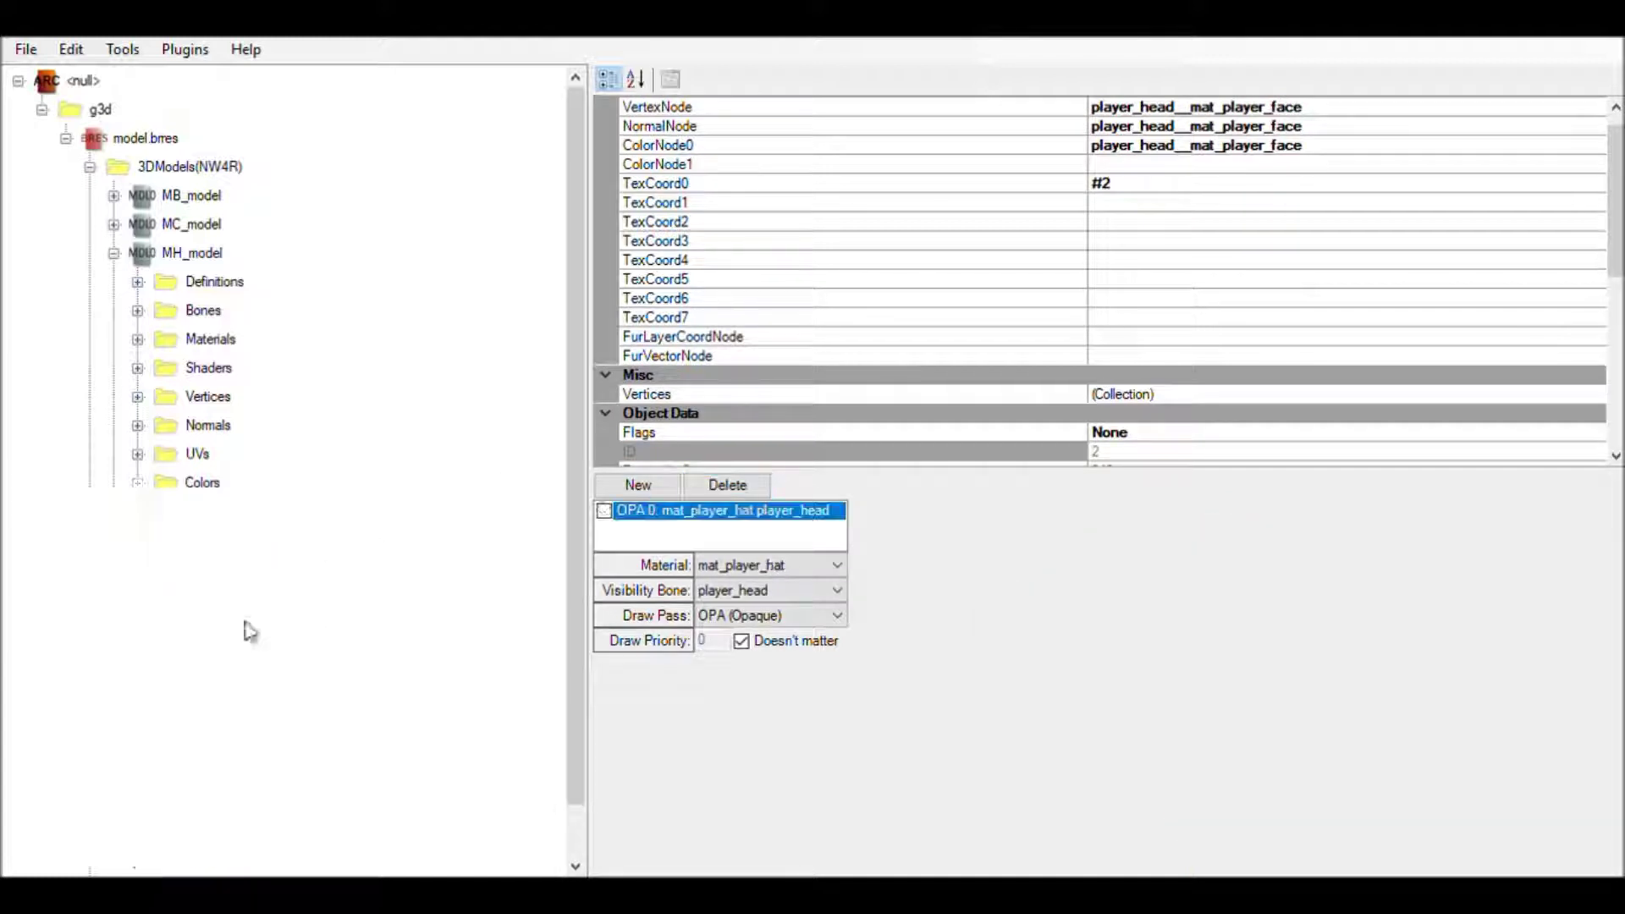
{"action": "left_click", "coordinate": [756, 484]}
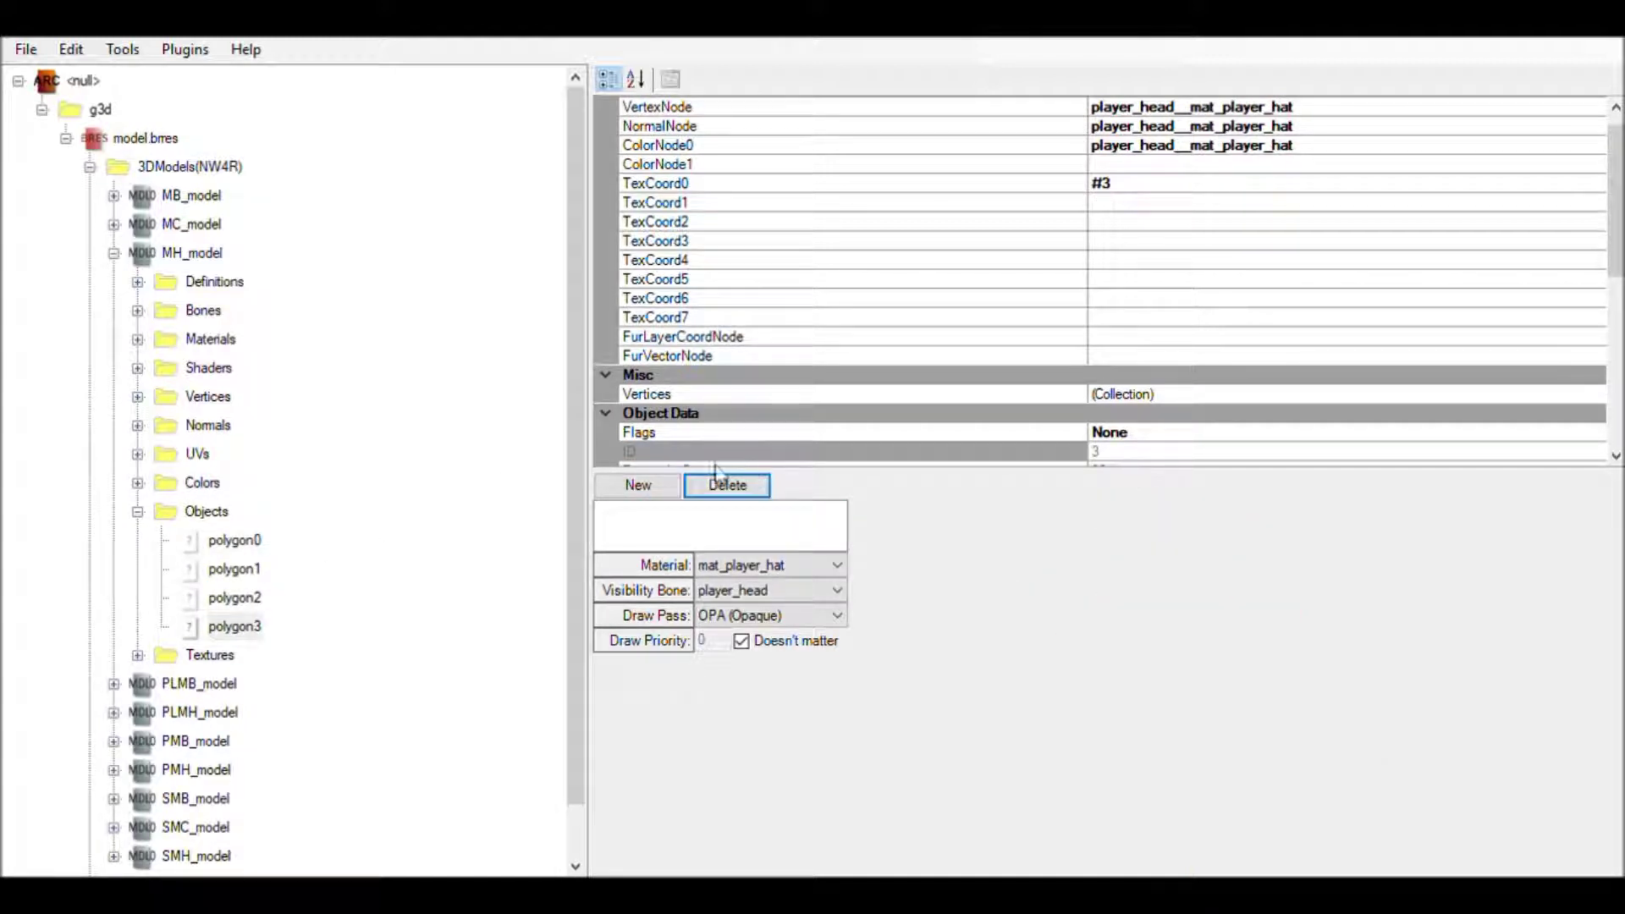
{"action": "left_click", "coordinate": [113, 252]}
Step: Preview MC_model, MB_model and PLMB_model, and inspect polygon0 in MB_model's Objects
{"action": "left_click", "coordinate": [176, 224]}
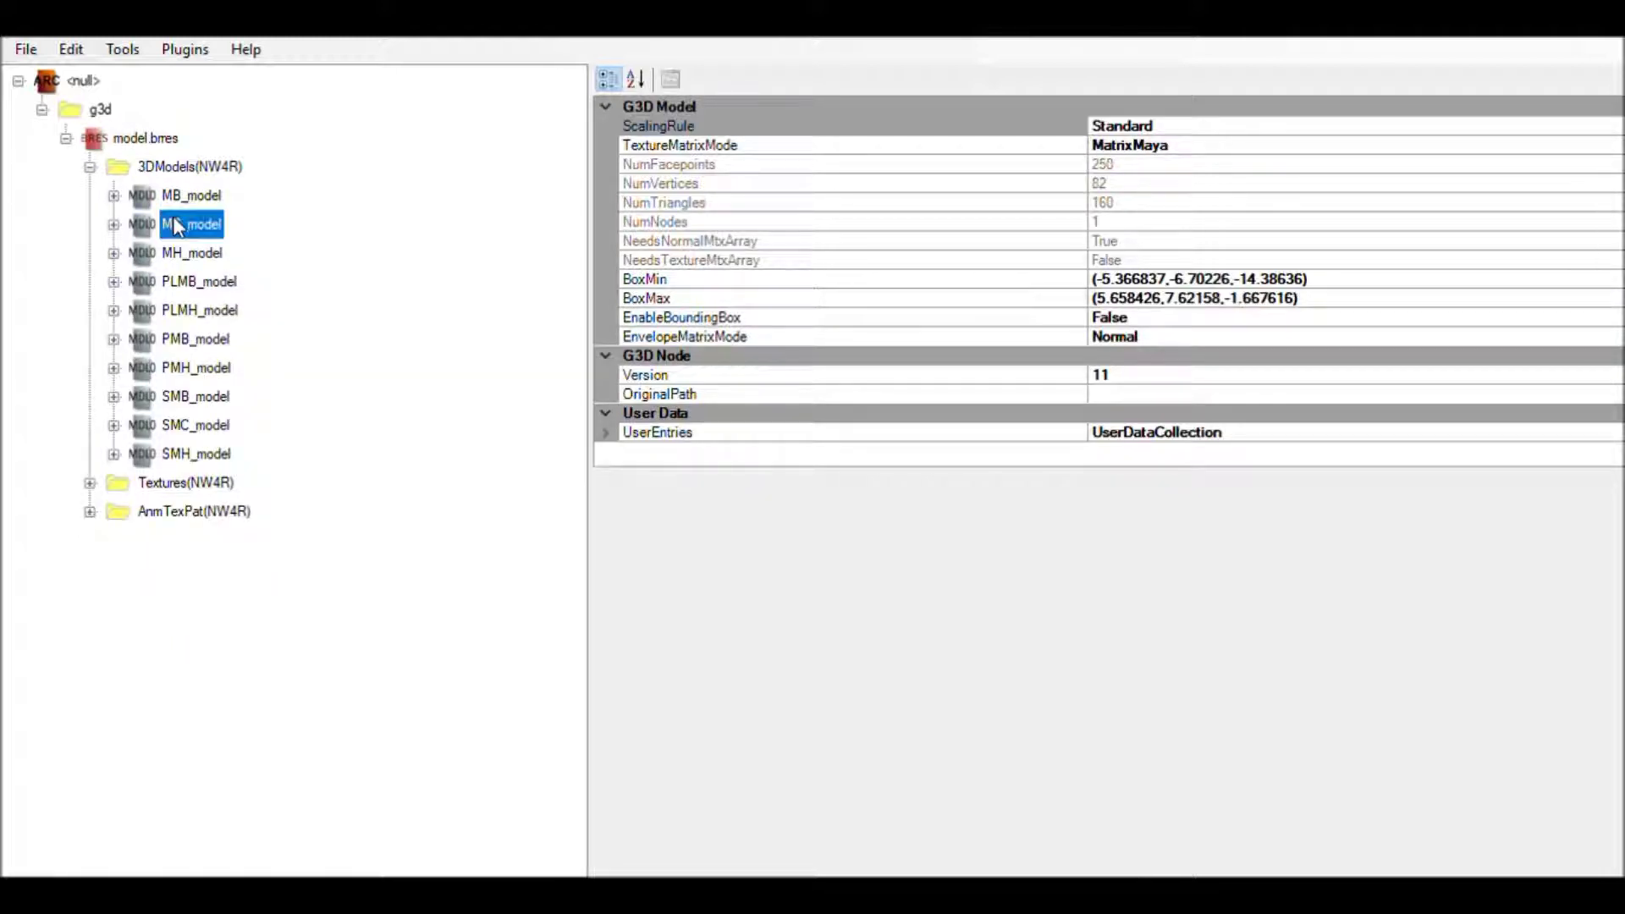
{"action": "left_click", "coordinate": [181, 196]}
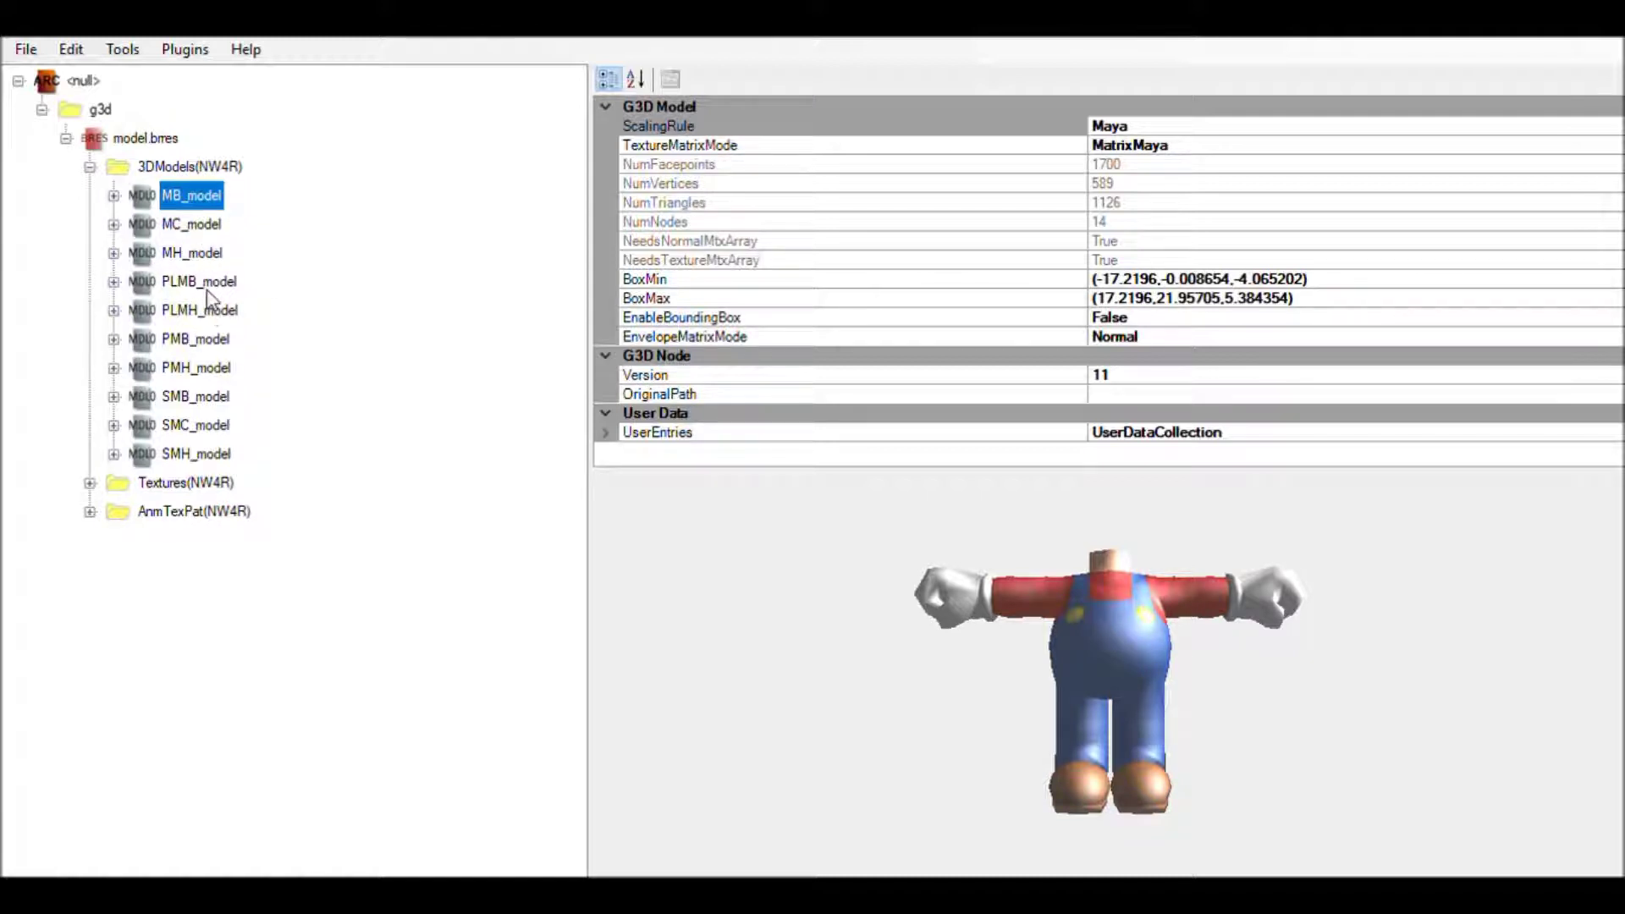
{"action": "left_click", "coordinate": [207, 287]}
{"action": "left_click", "coordinate": [185, 199]}
{"action": "left_click", "coordinate": [113, 196]}
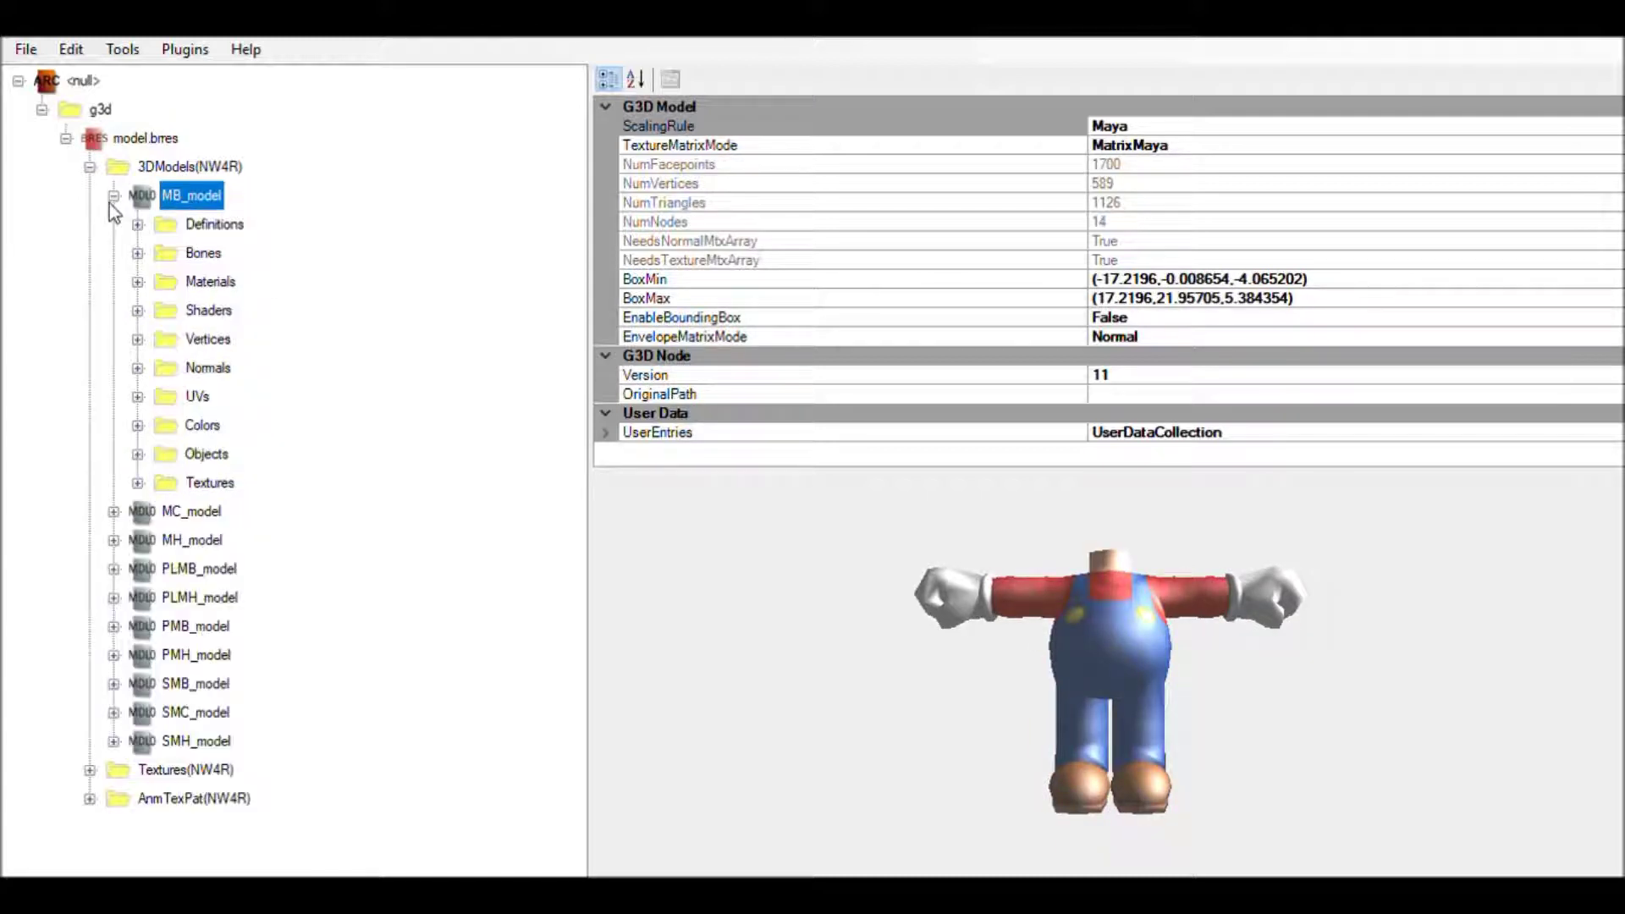
{"action": "left_click", "coordinate": [137, 454]}
{"action": "left_click", "coordinate": [196, 481]}
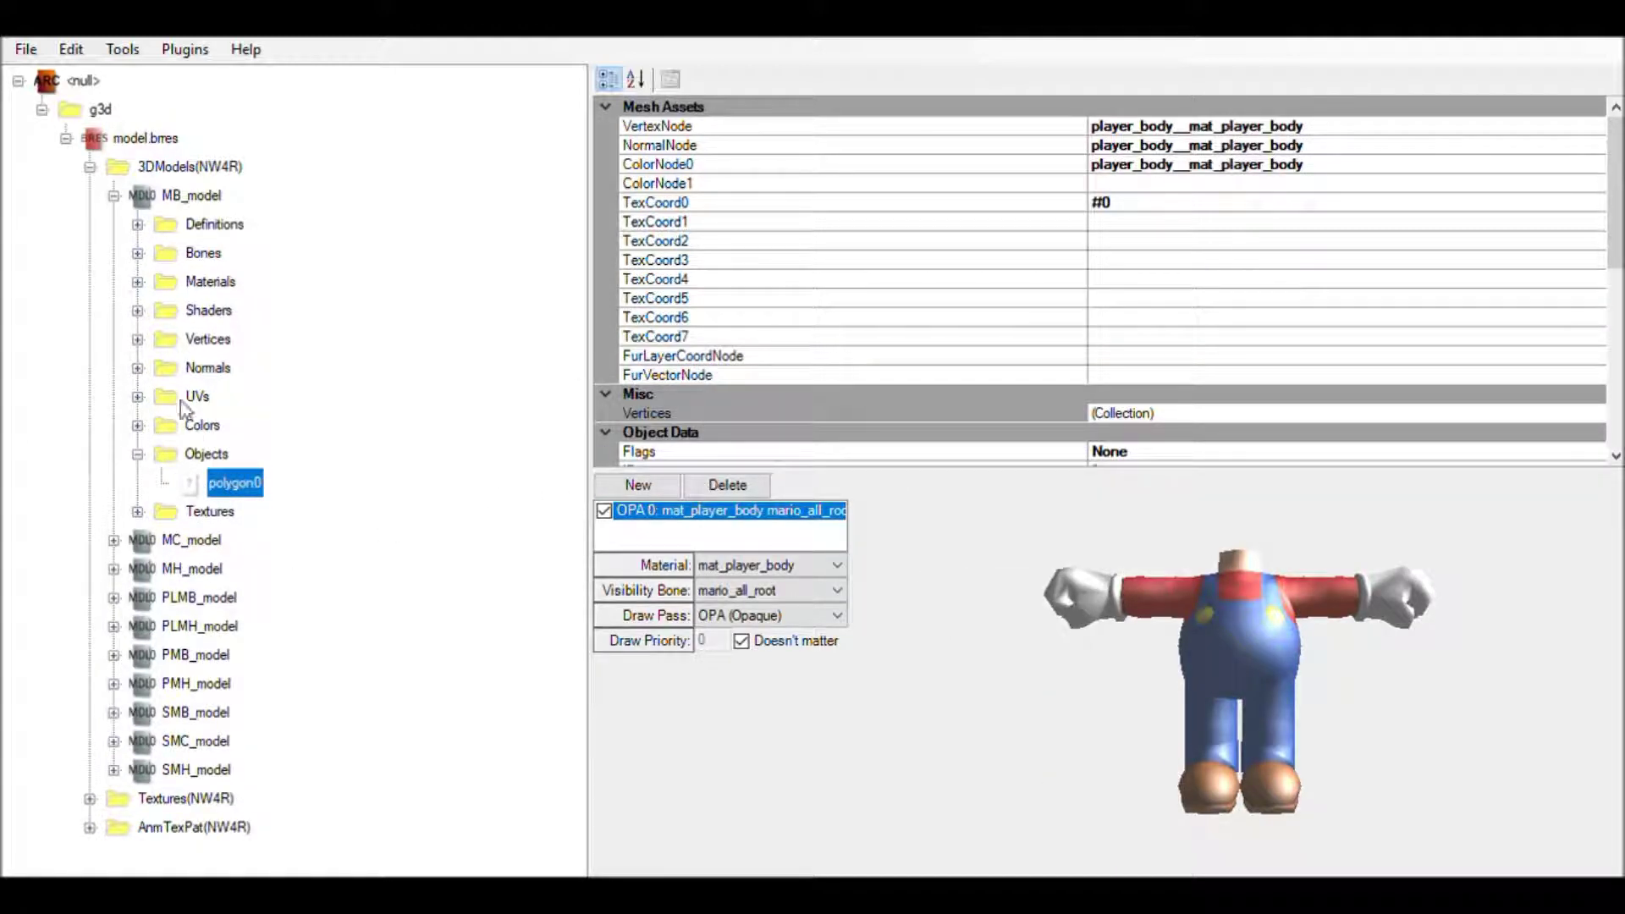
{"action": "left_click", "coordinate": [170, 203]}
Step: Import the YTDUCK model into the 3D models of model.brres and expand its contents
{"action": "left_click", "coordinate": [141, 139]}
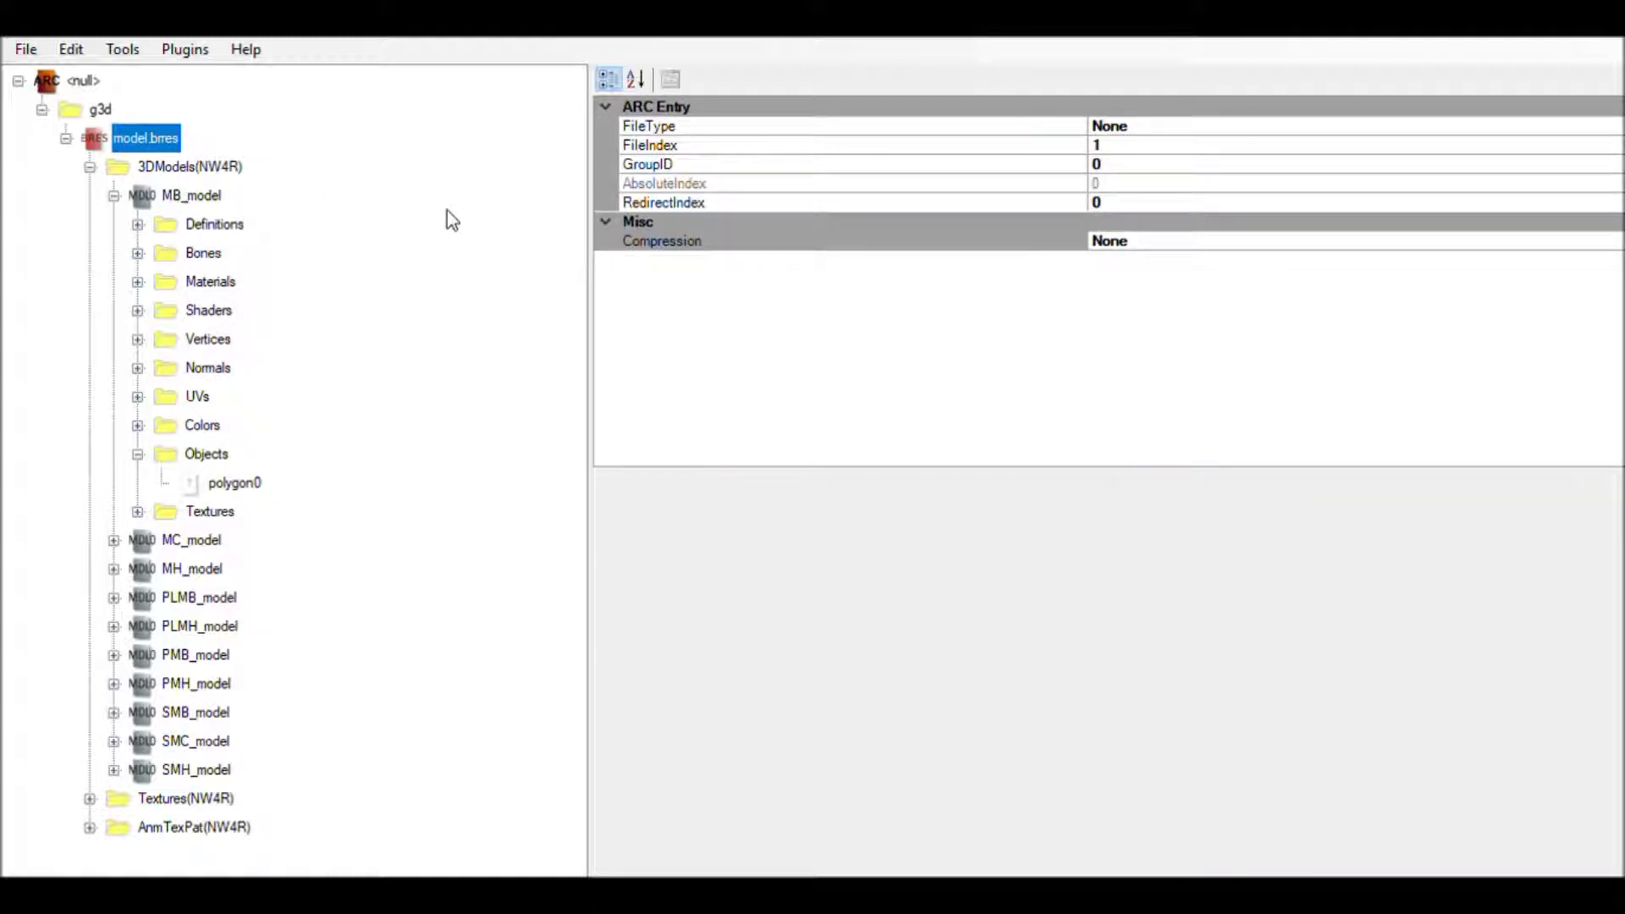
{"action": "key", "text": "alt+Tab"}
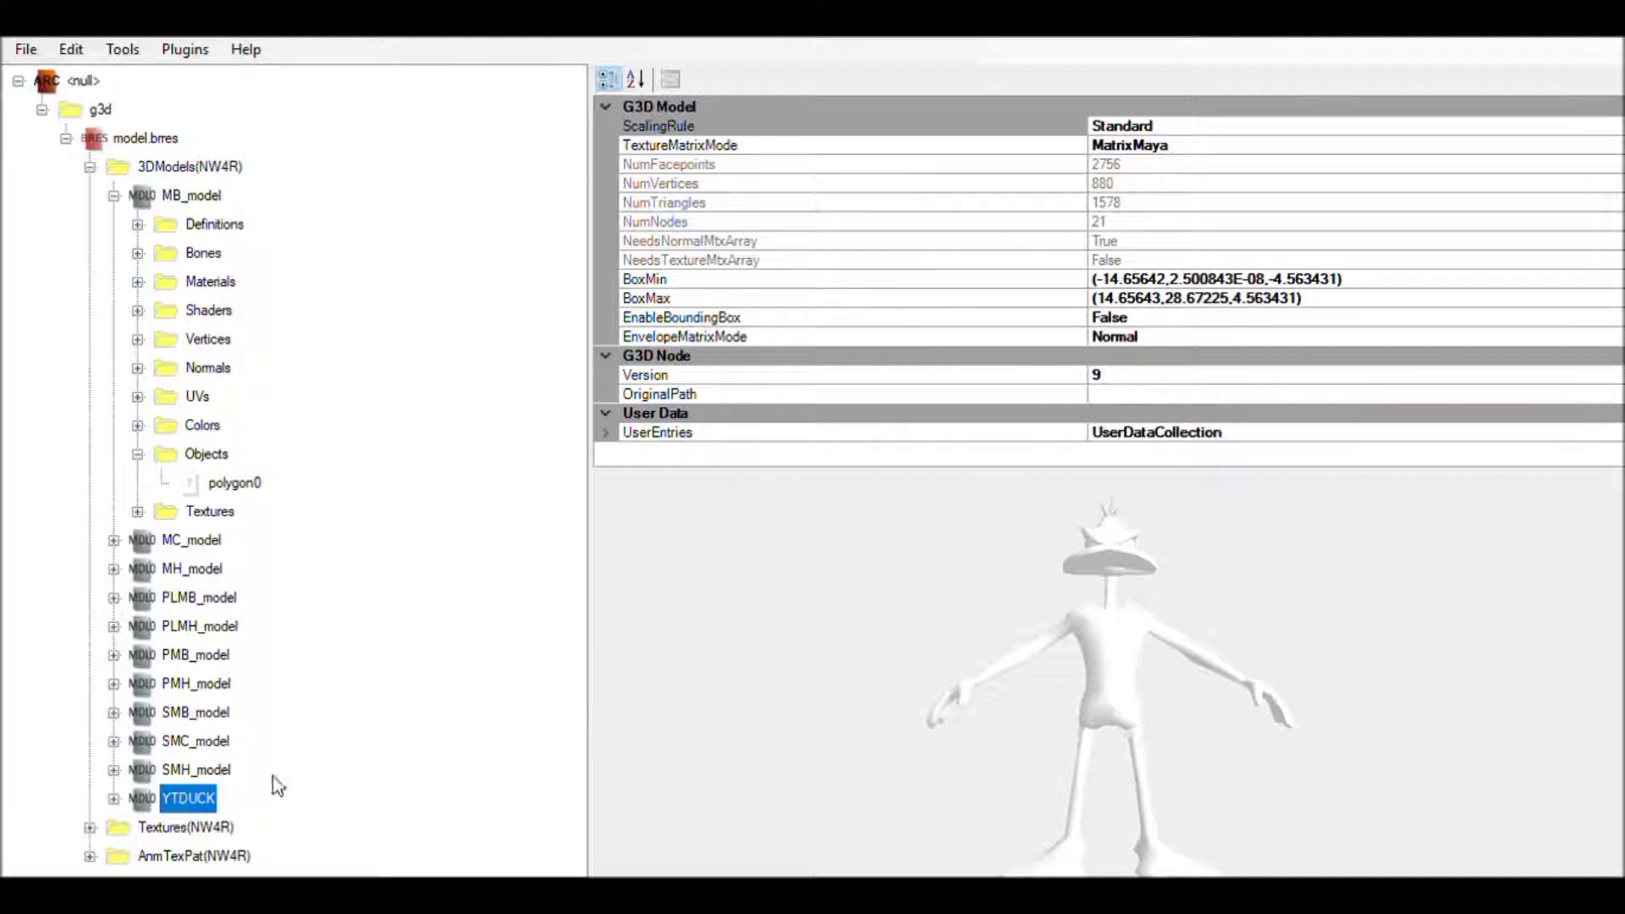
{"action": "left_click", "coordinate": [114, 800]}
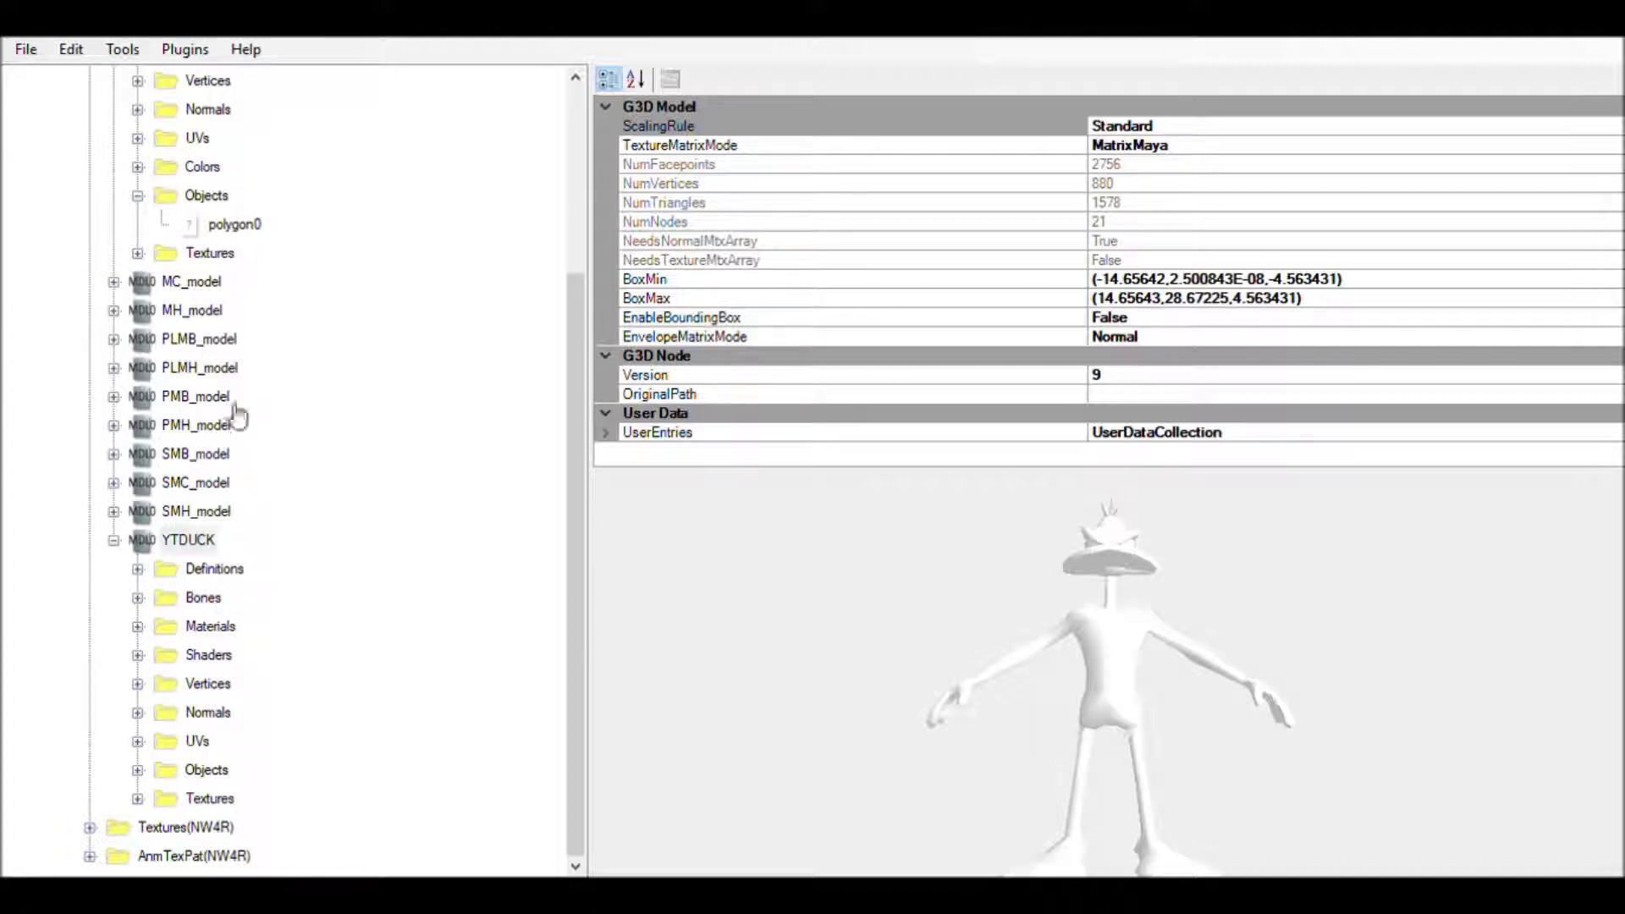
Step: Remove YTDUCK from the 3DModels(NW4R) folder and collapse MB_model
{"action": "left_click", "coordinate": [575, 574]}
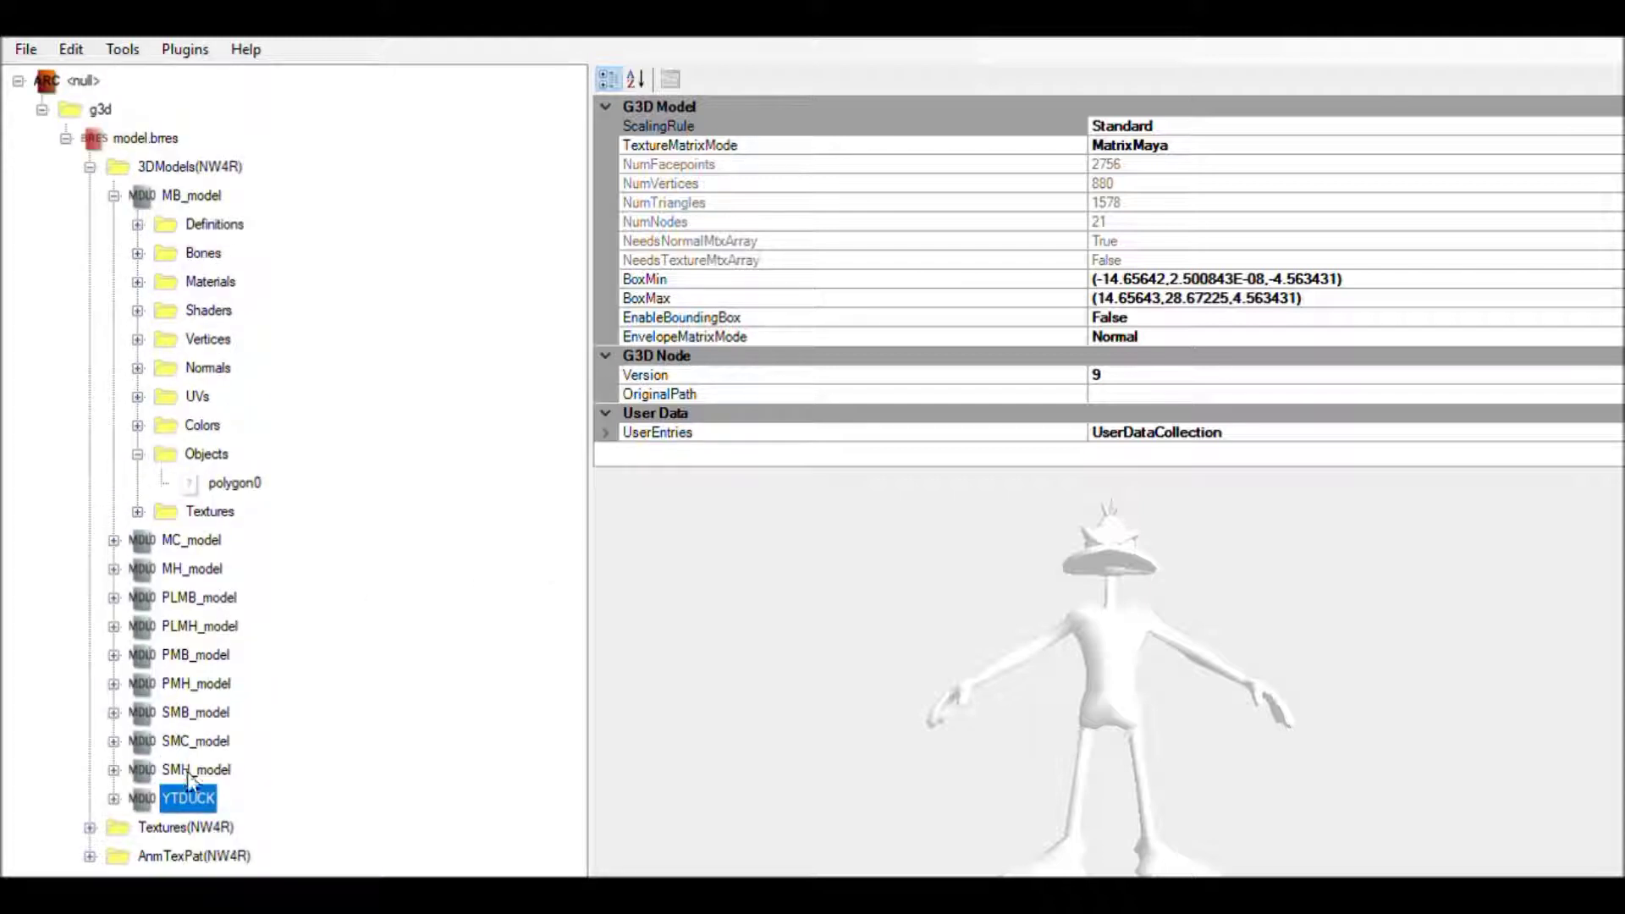
{"action": "left_click", "coordinate": [203, 768]}
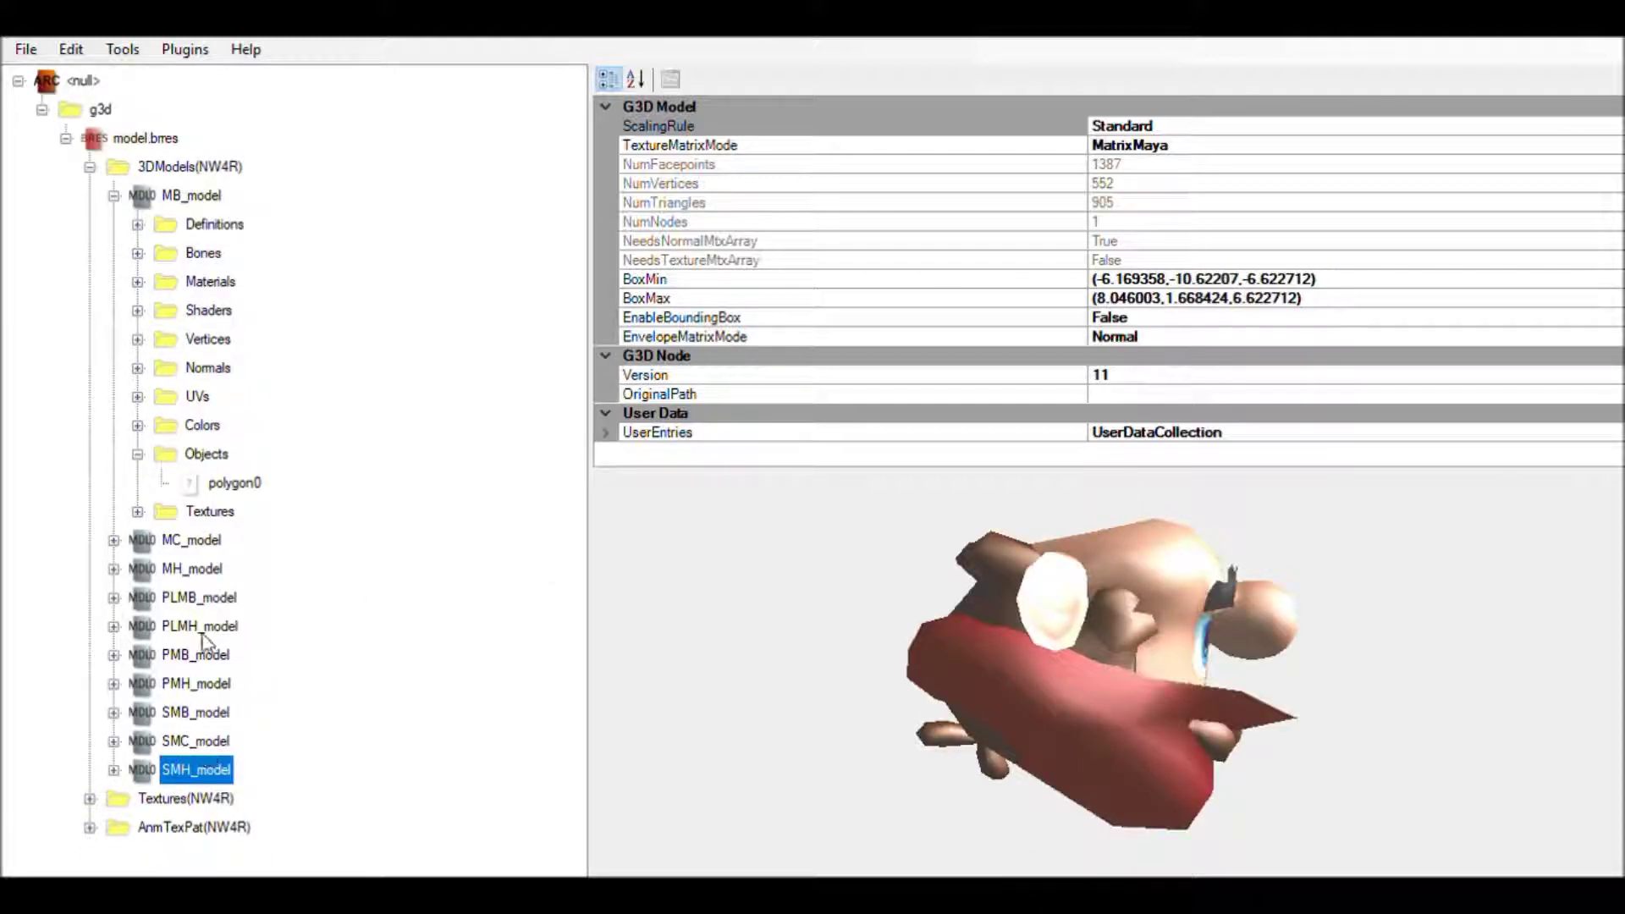
{"action": "left_click", "coordinate": [184, 196]}
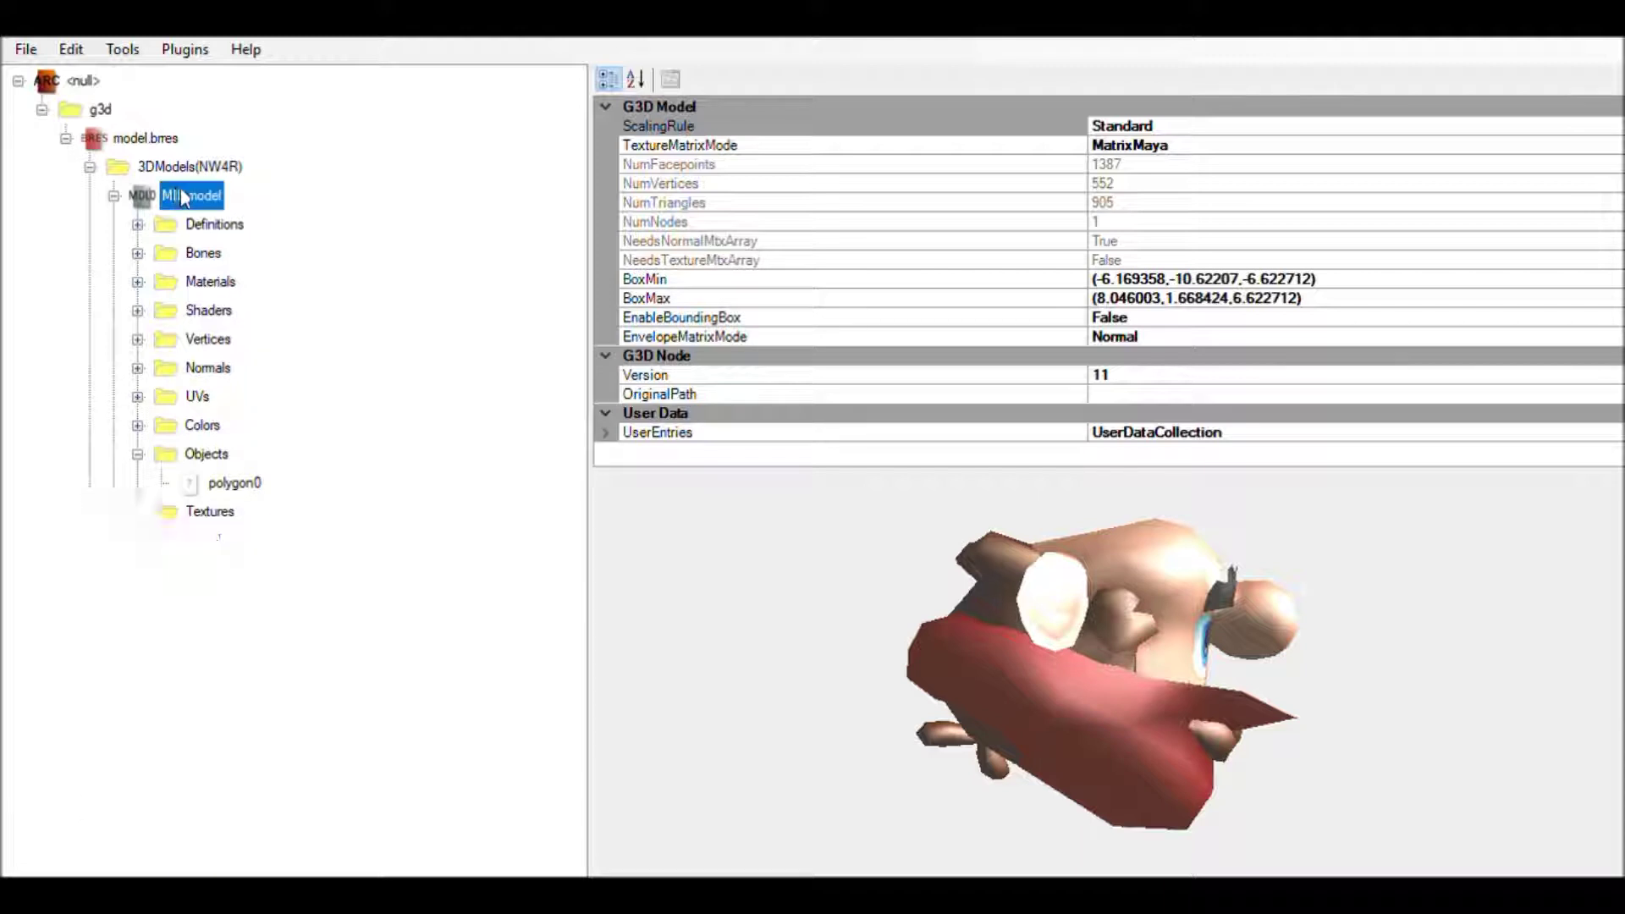
{"action": "left_click", "coordinate": [113, 196]}
{"action": "left_click", "coordinate": [123, 166]}
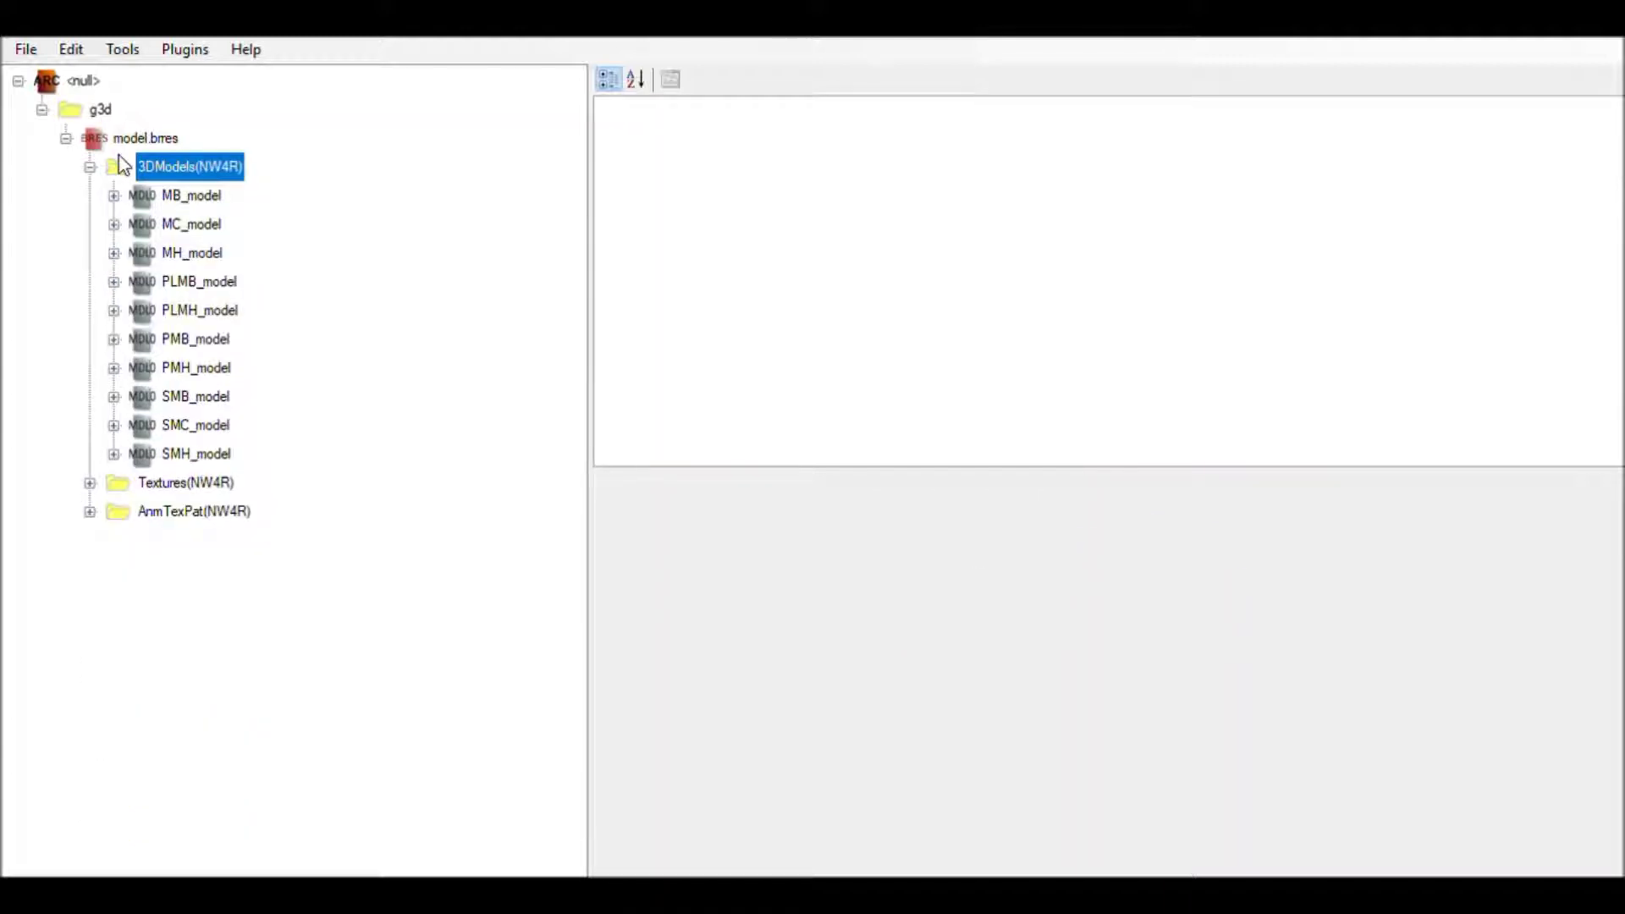
Step: Import the duck texture Image_2D_0051_0047 into model.brres in CMPR format
{"action": "left_click", "coordinate": [127, 151]}
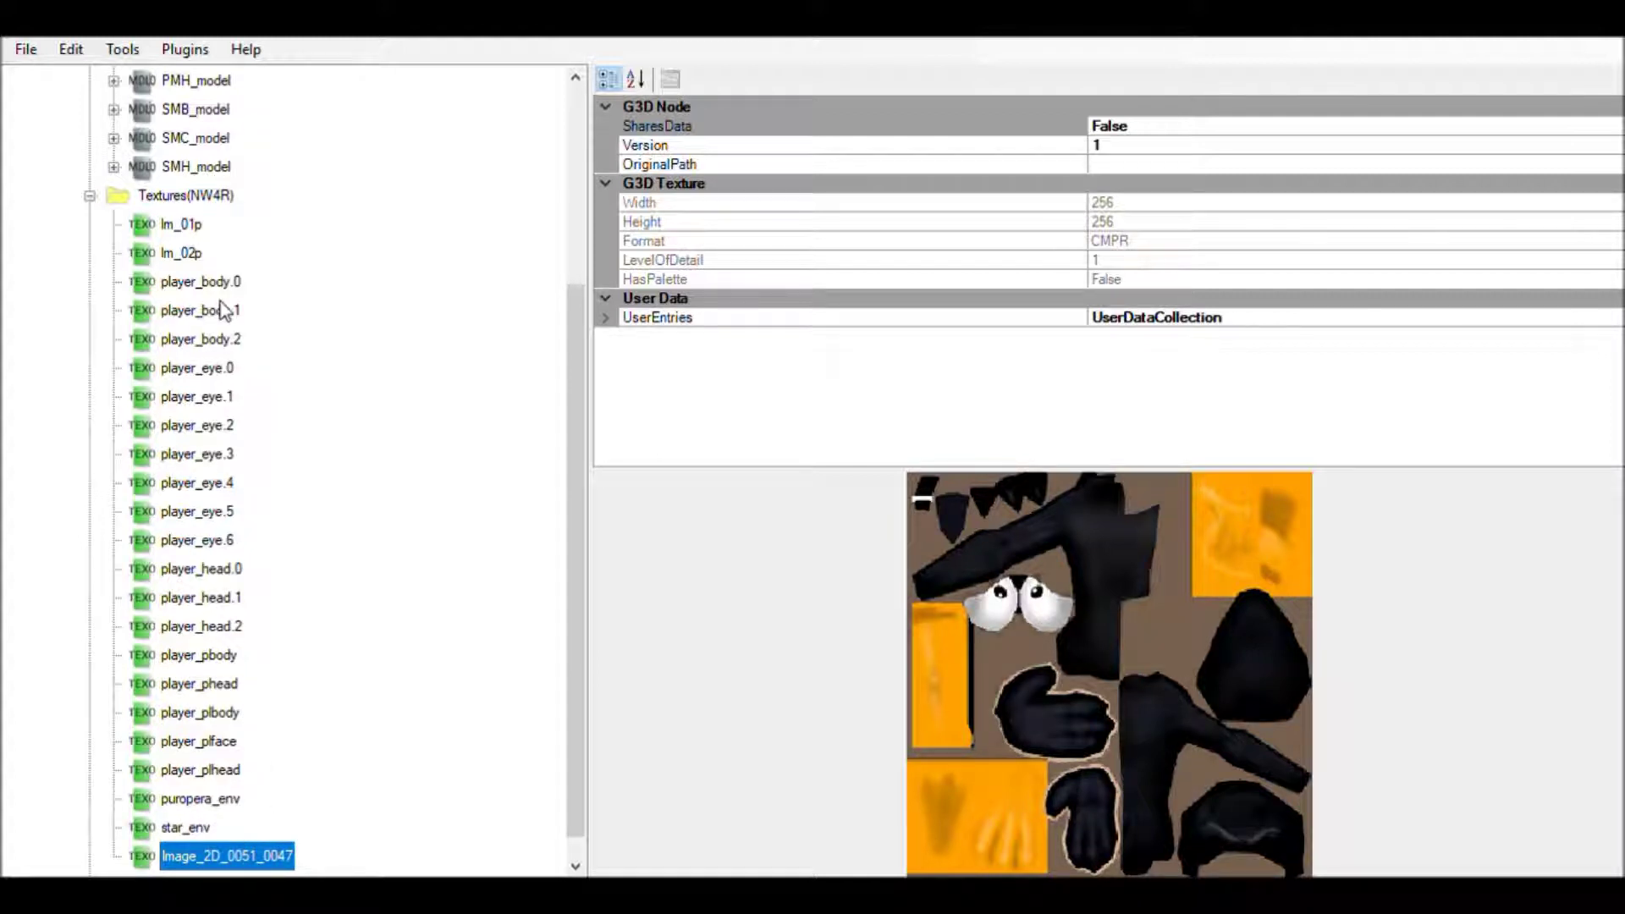
{"action": "scroll", "coordinate": [224, 318], "scroll_direction": "up", "scroll_amount": 4}
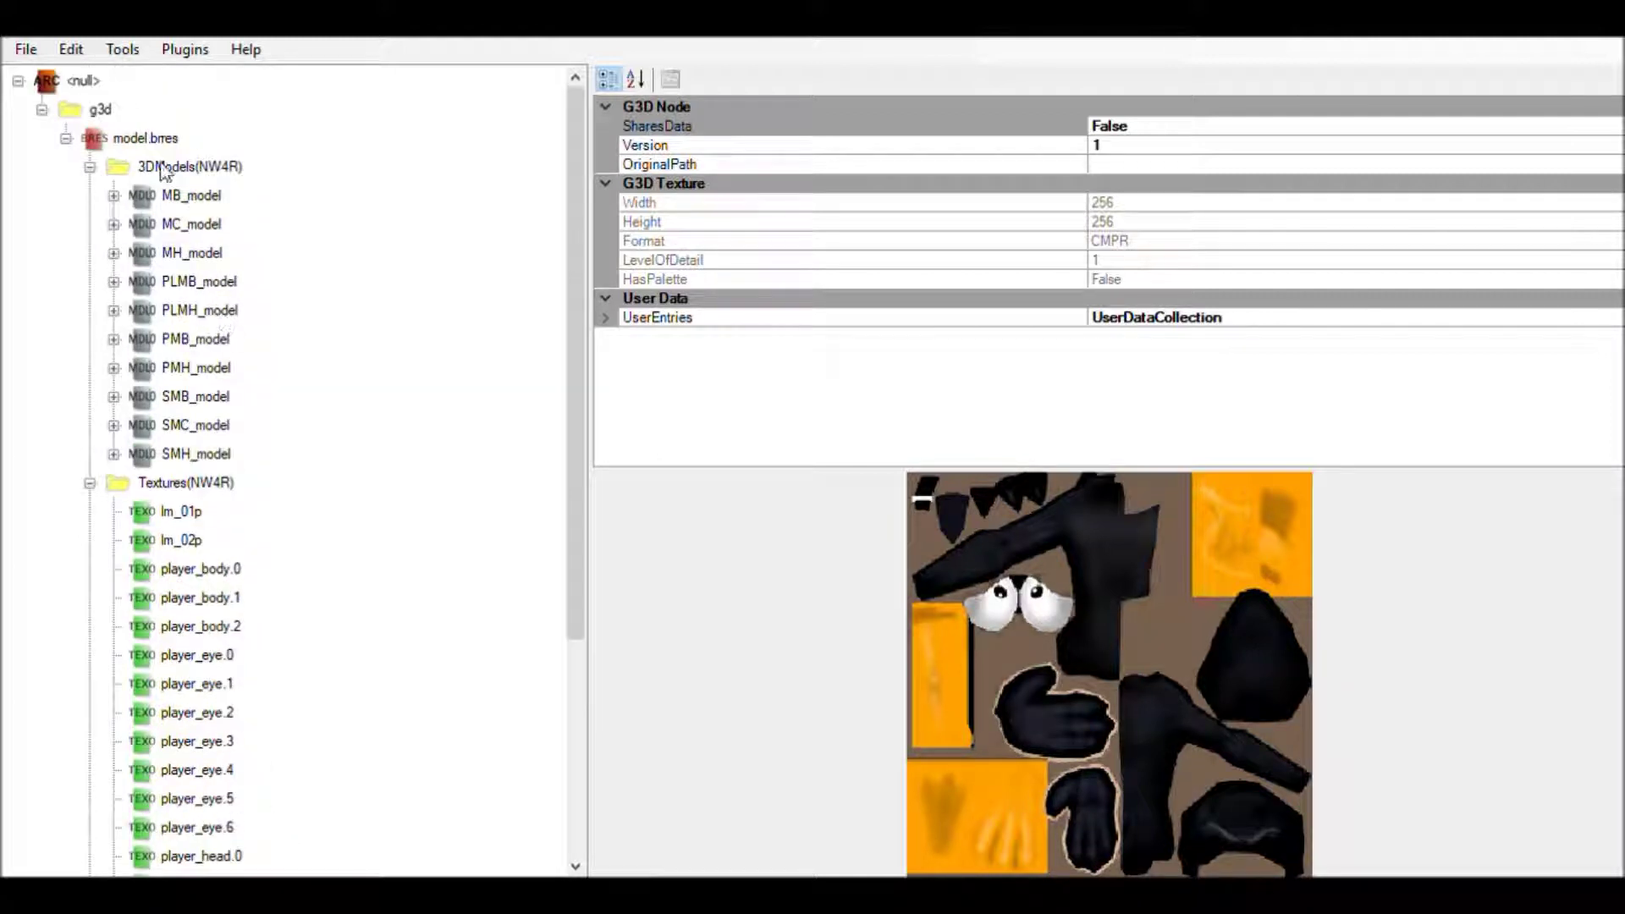
Step: Import the duck's Editable object into MB_model, and inspect it and polygon0 in Objects
{"action": "left_click", "coordinate": [171, 200]}
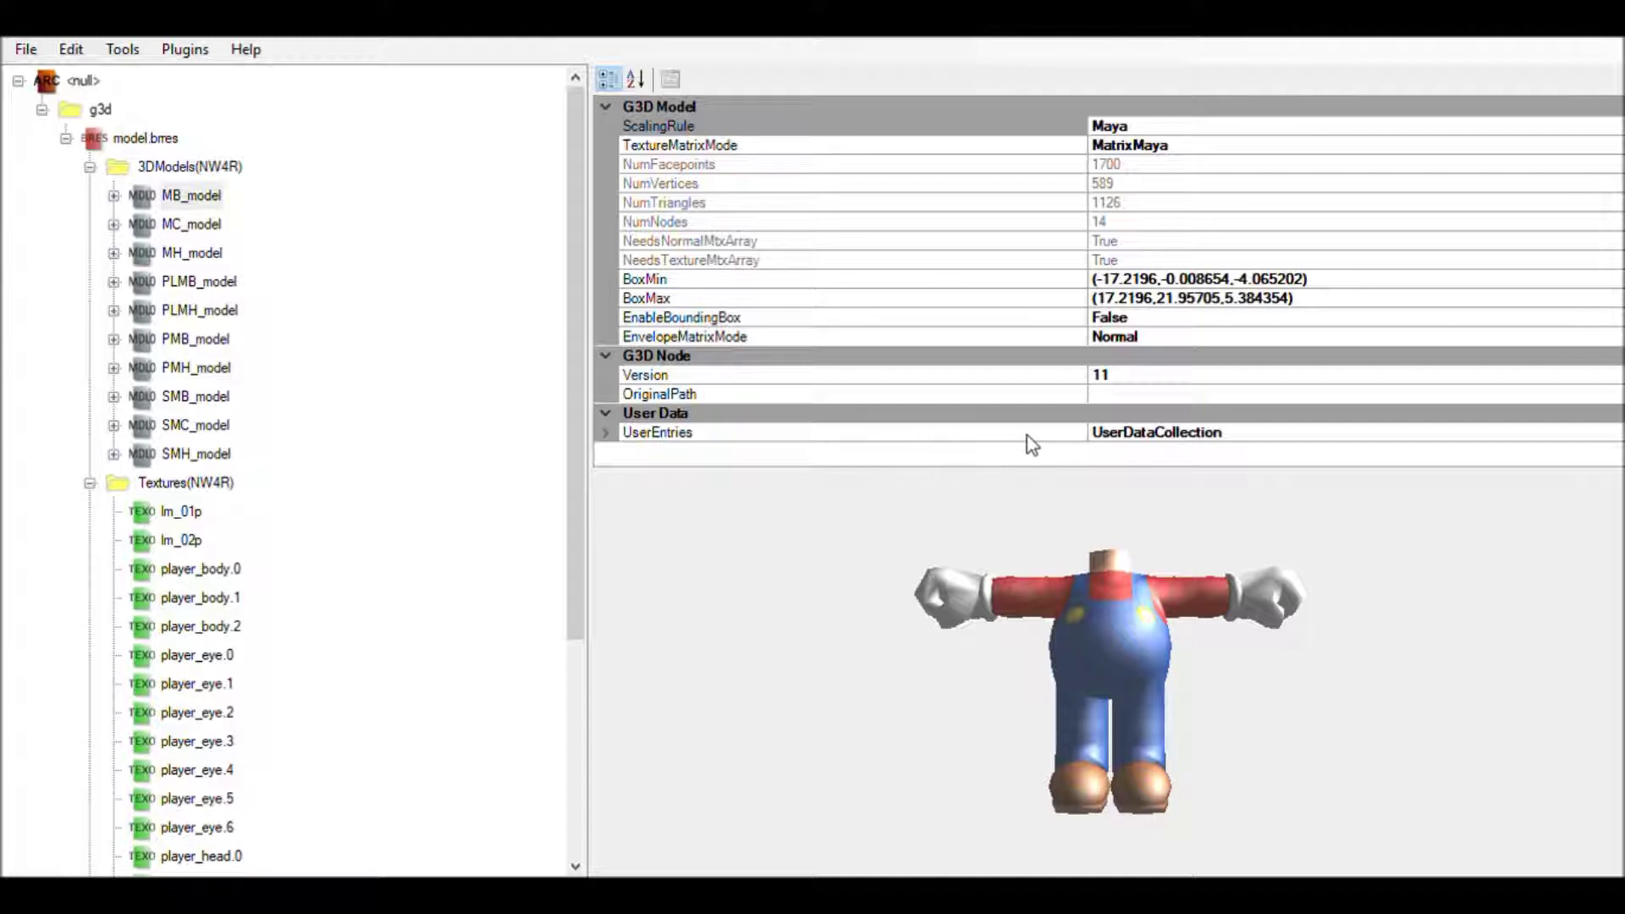
{"action": "left_click", "coordinate": [920, 521]}
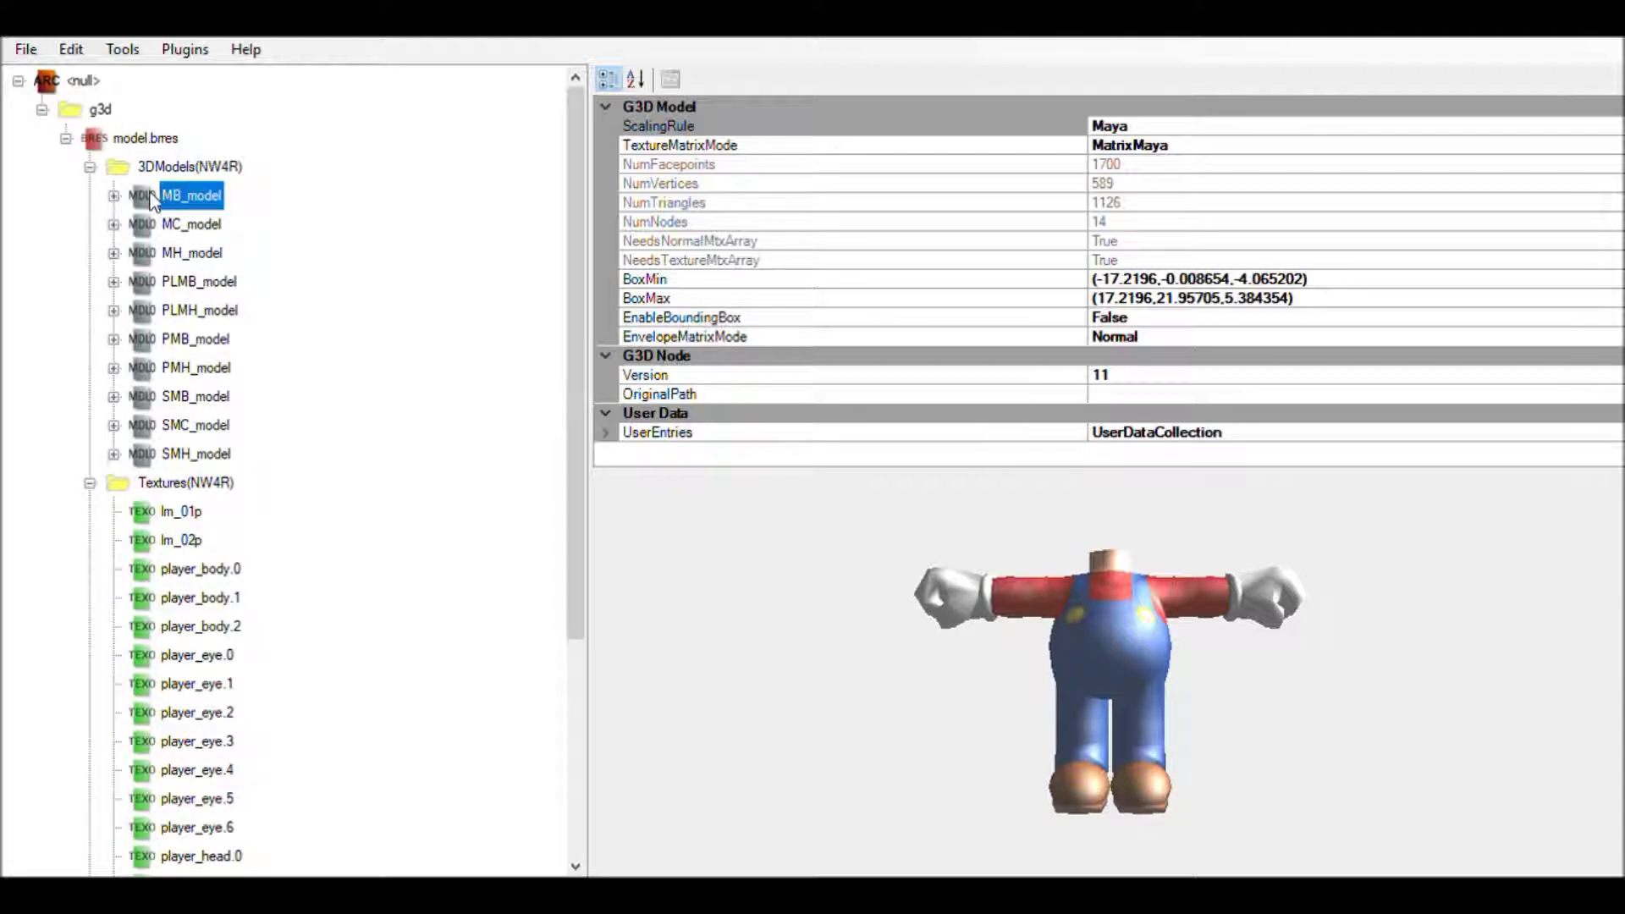
{"action": "left_click", "coordinate": [113, 195]}
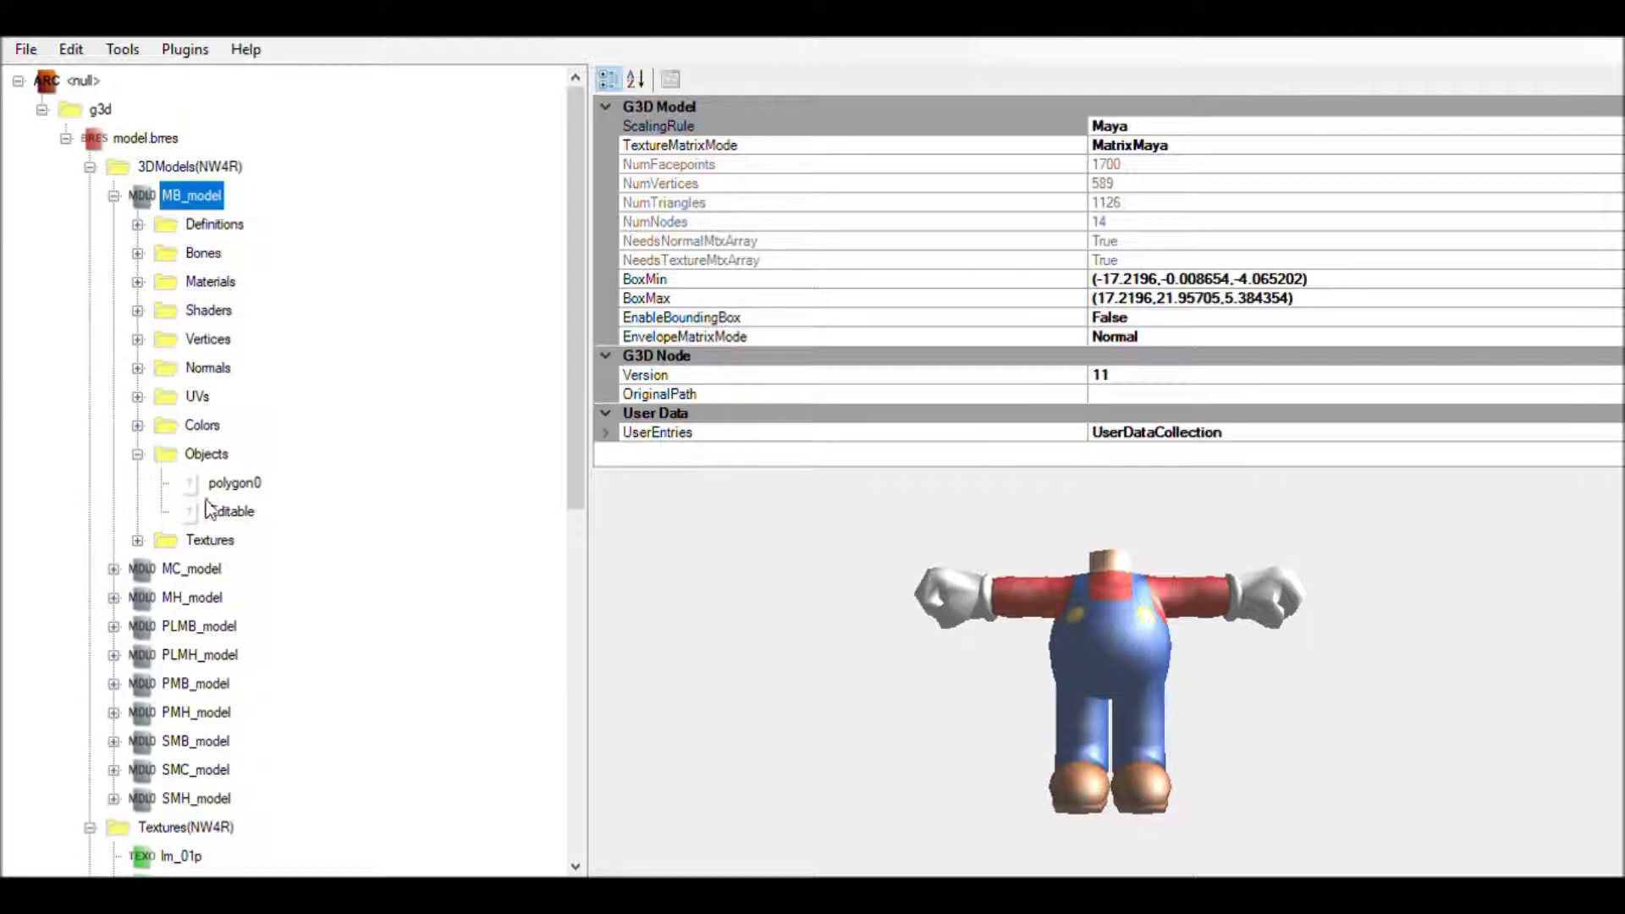
{"action": "left_click", "coordinate": [222, 511]}
{"action": "left_click", "coordinate": [222, 484]}
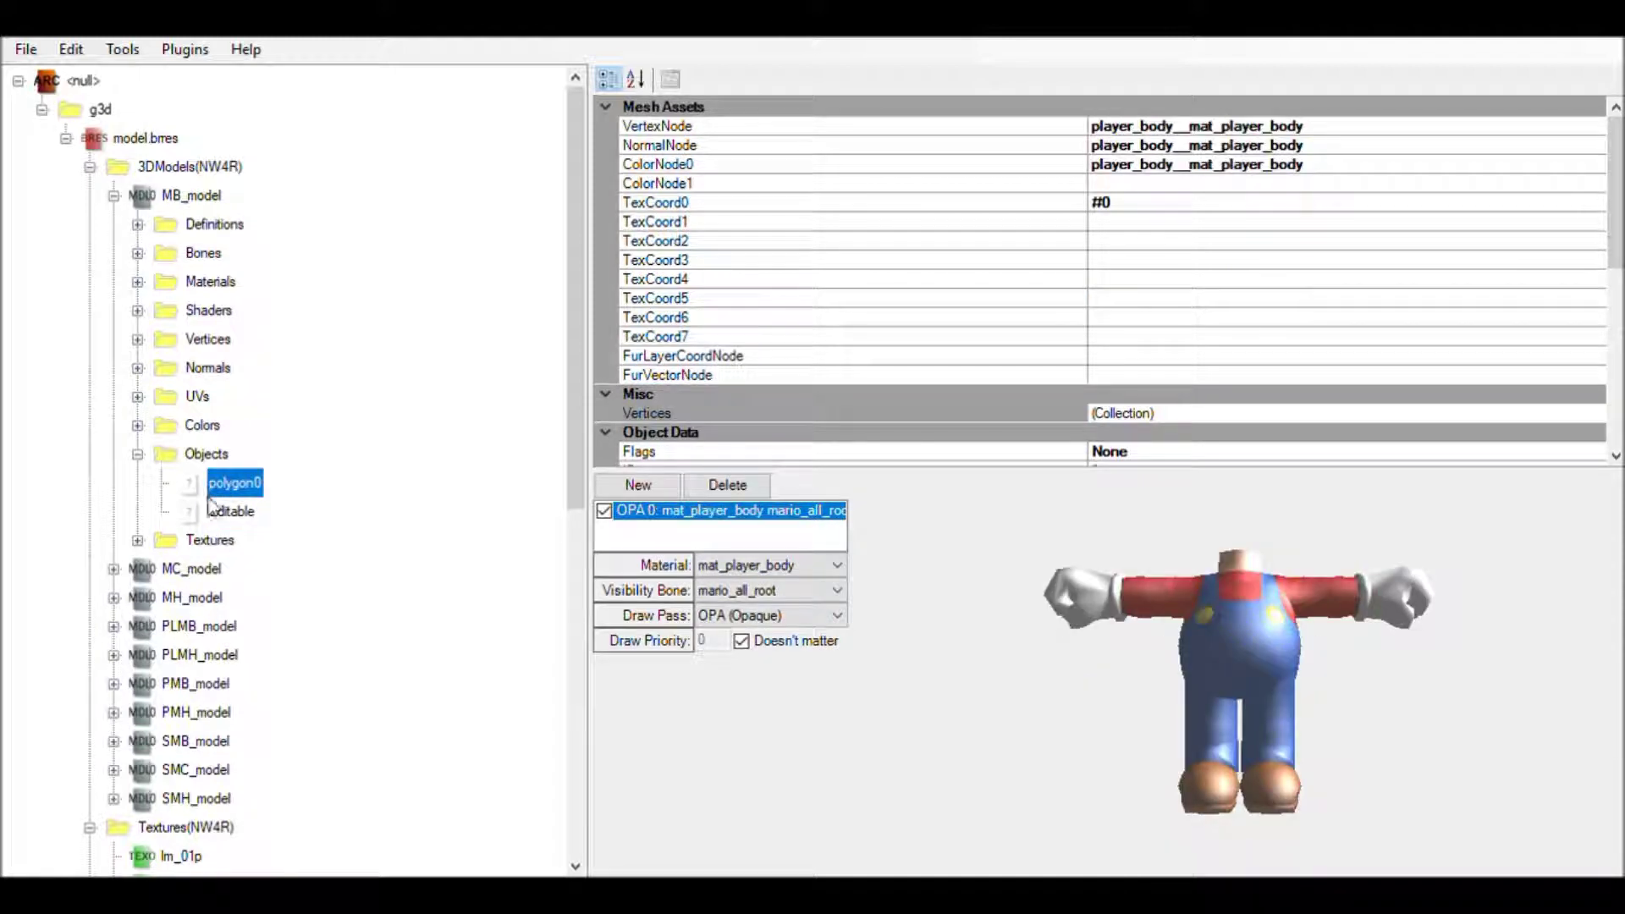
Step: Preview MB_model with both meshes, and delete Mario's body object polygon0
{"action": "left_click", "coordinate": [173, 196]}
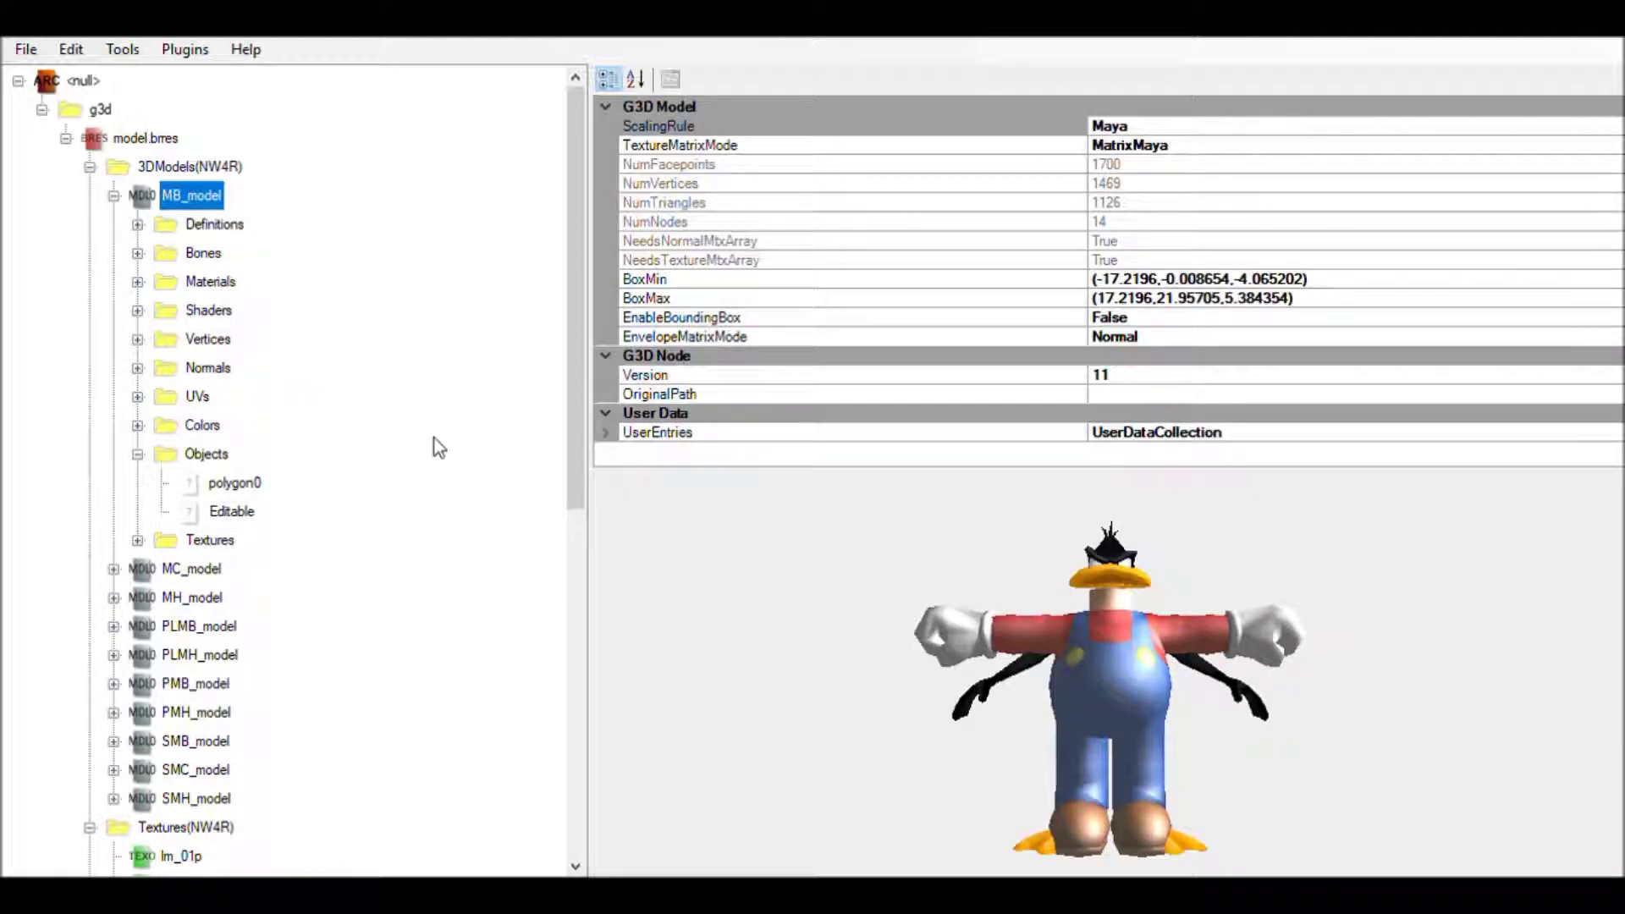
{"action": "left_click", "coordinate": [227, 488]}
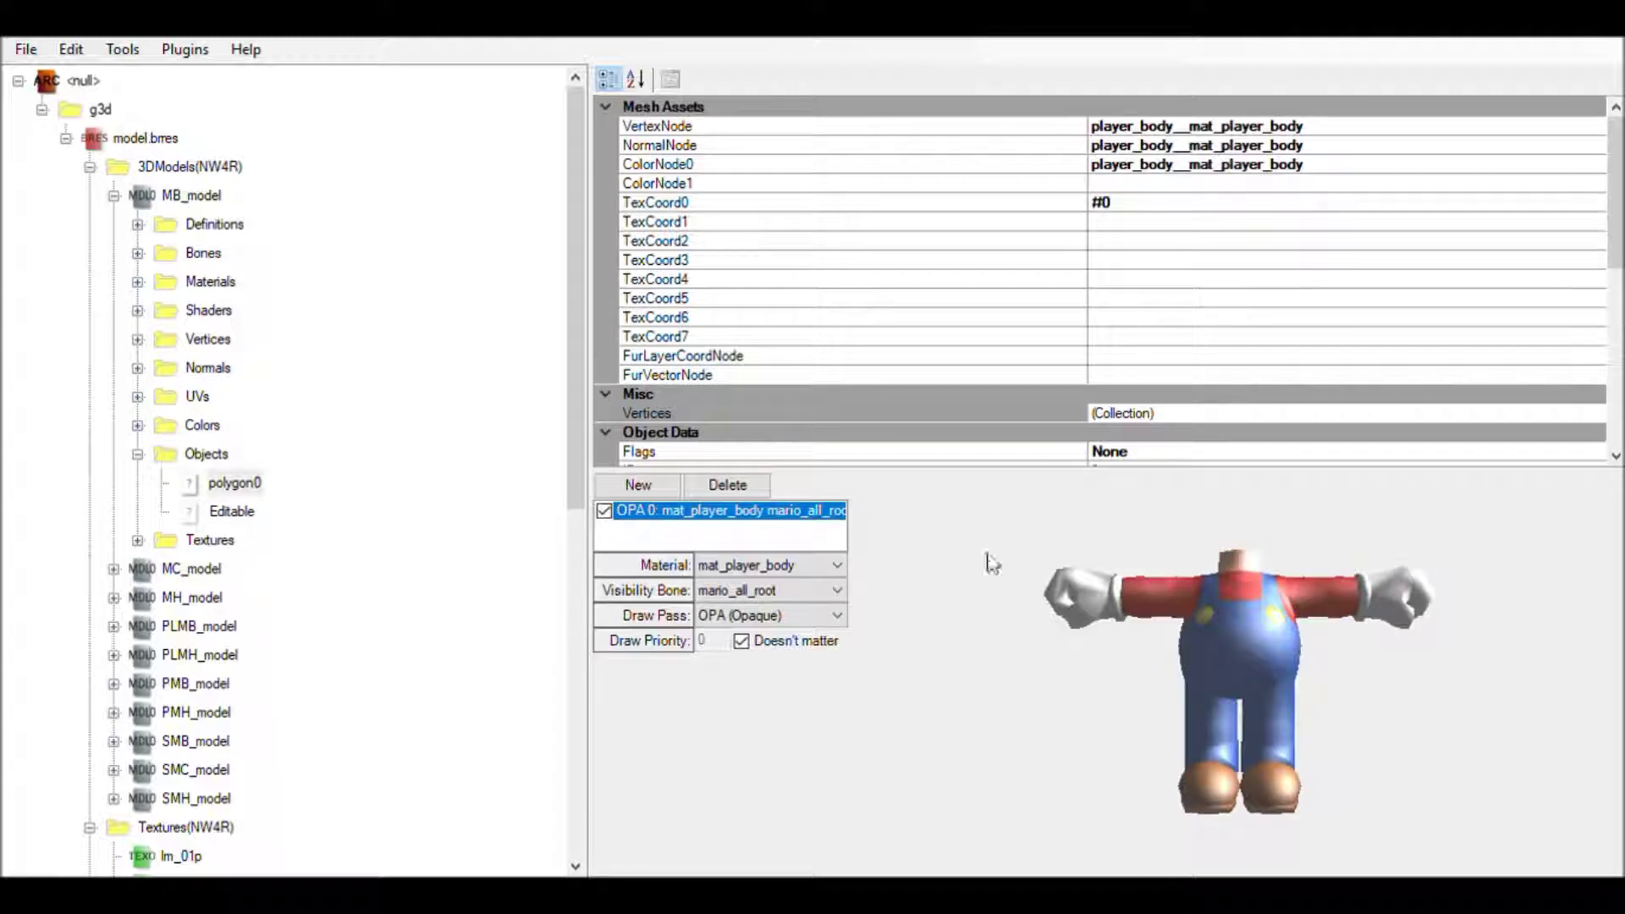
{"action": "key", "text": "ctrl+Delete"}
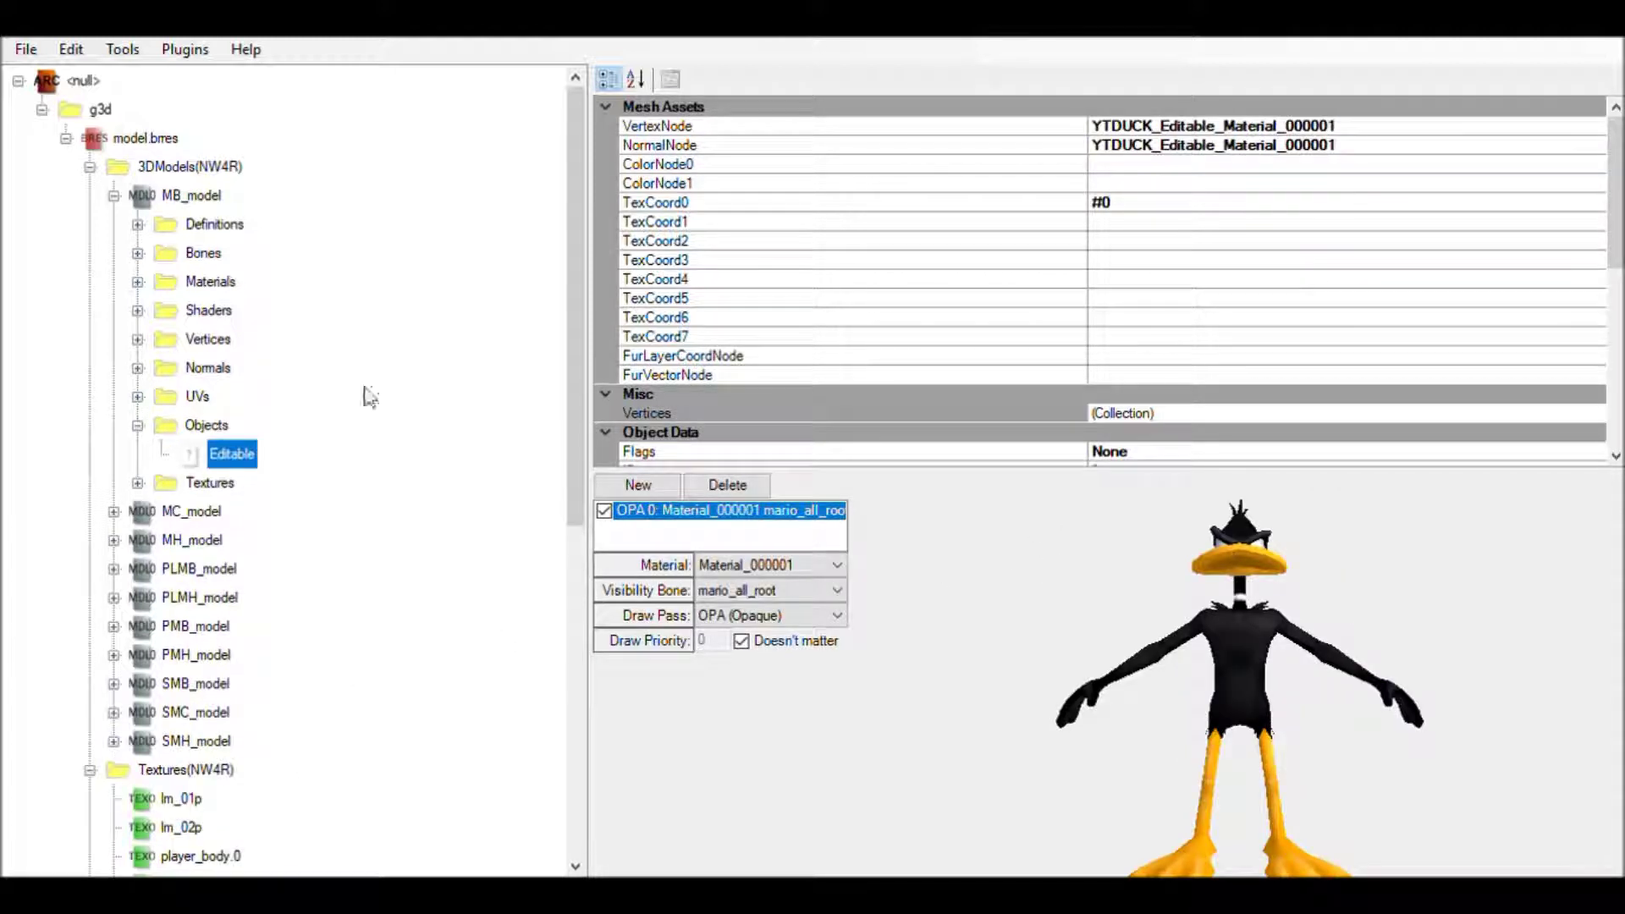
Step: Delete Mario's original material mat_player_body from the Materials folder of MB_model
{"action": "left_click", "coordinate": [138, 282]}
{"action": "left_click", "coordinate": [212, 338]}
{"action": "left_click", "coordinate": [198, 313]}
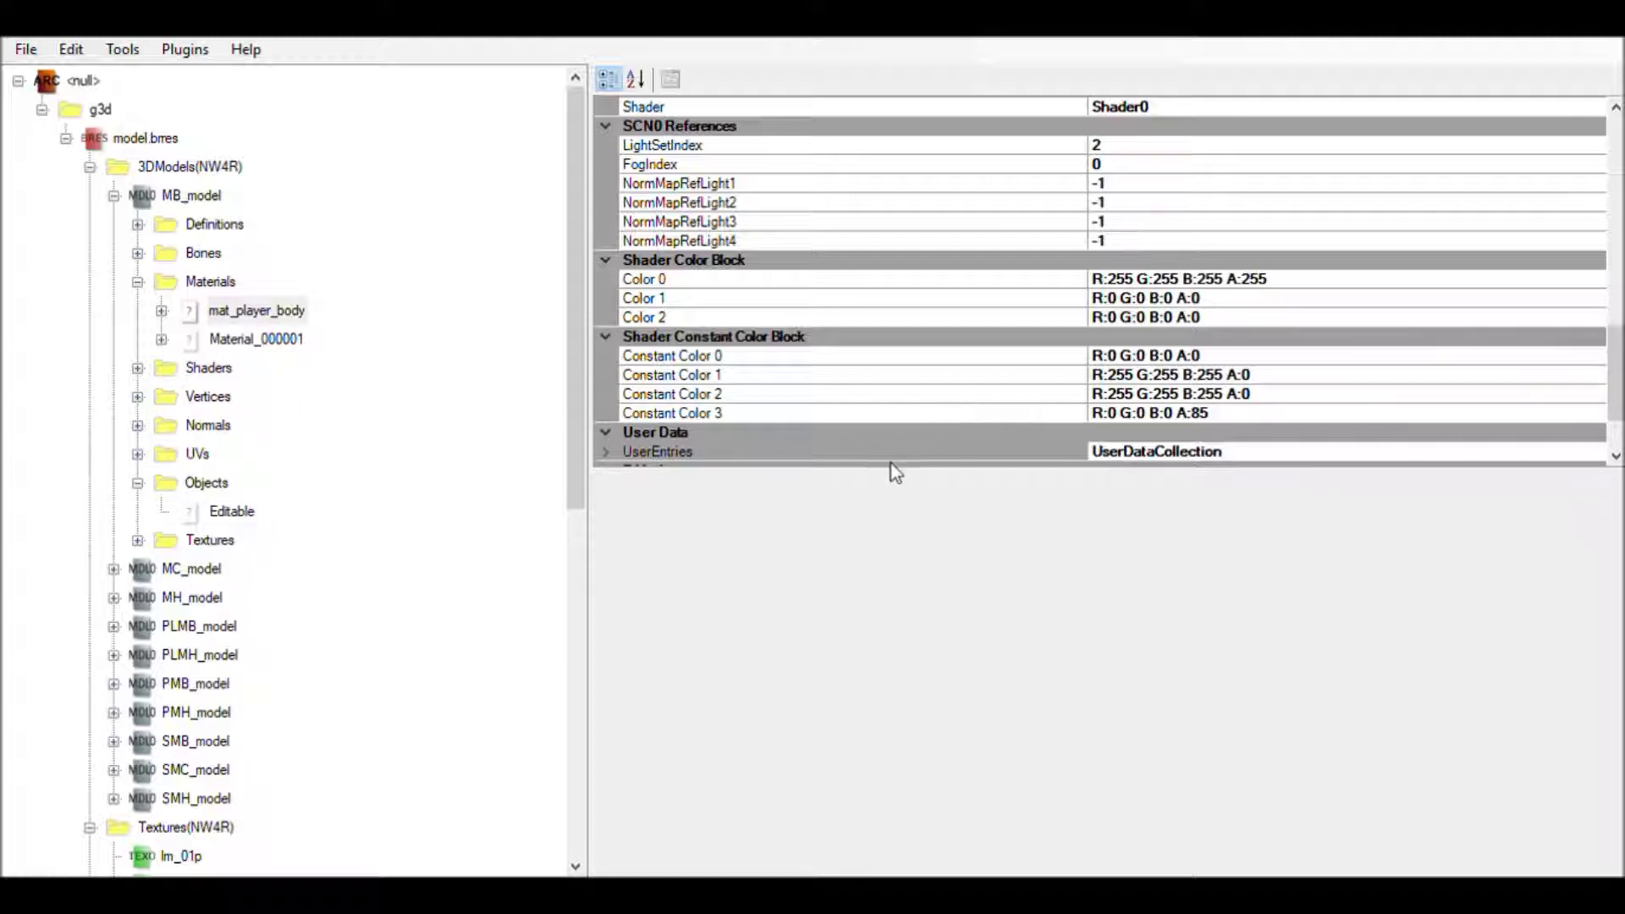
{"action": "left_click", "coordinate": [257, 311]}
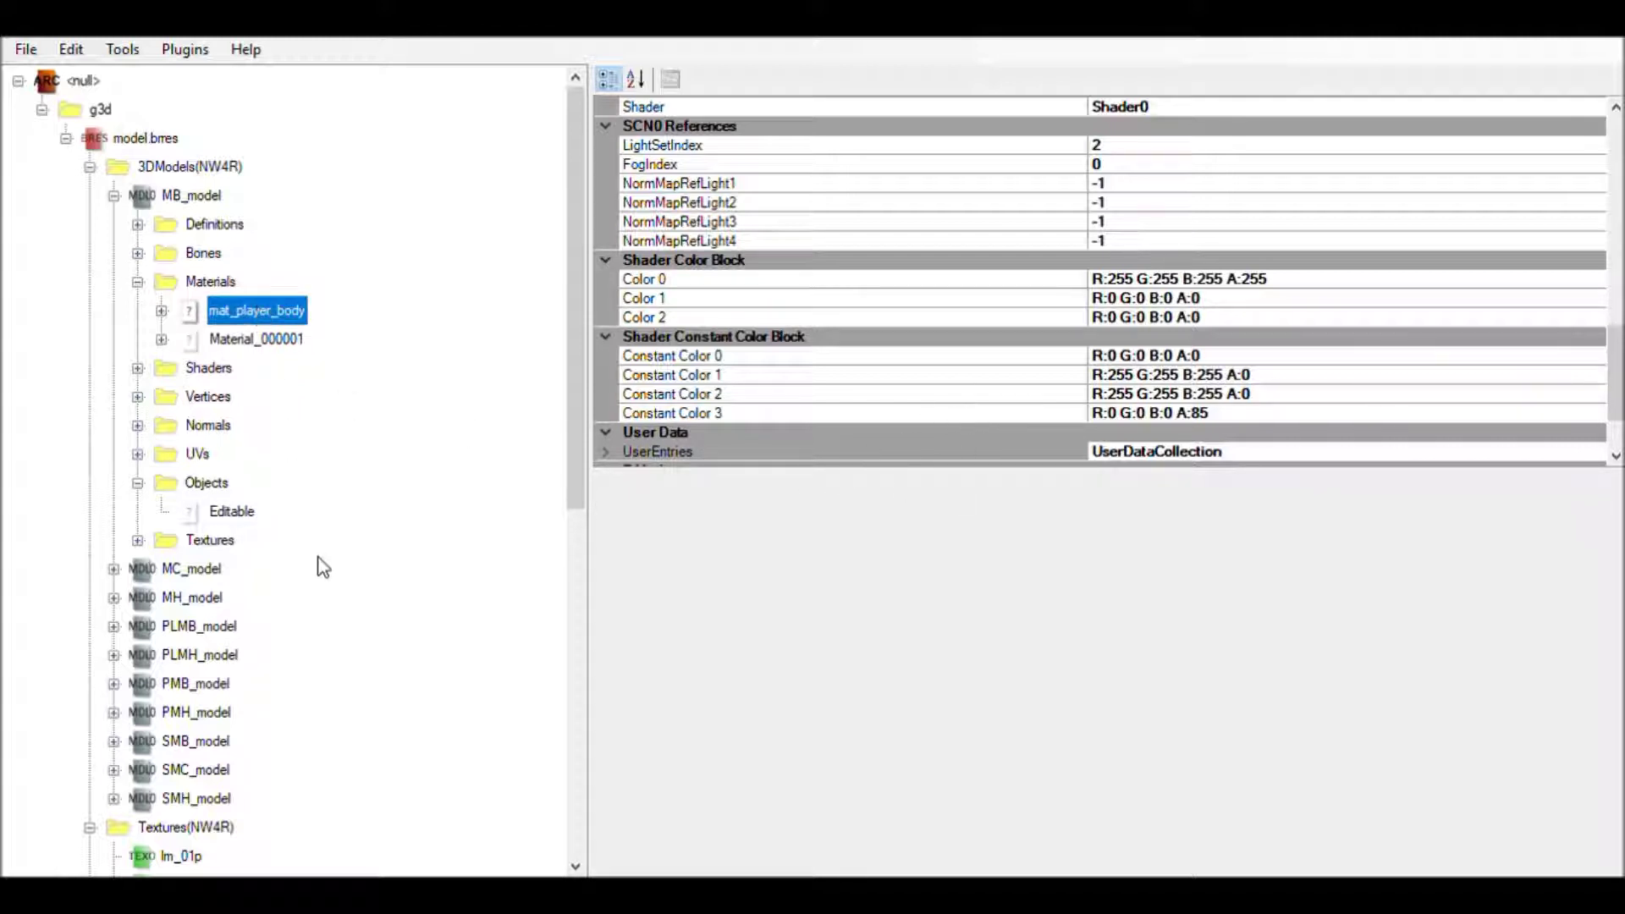
{"action": "key", "text": "Delete"}
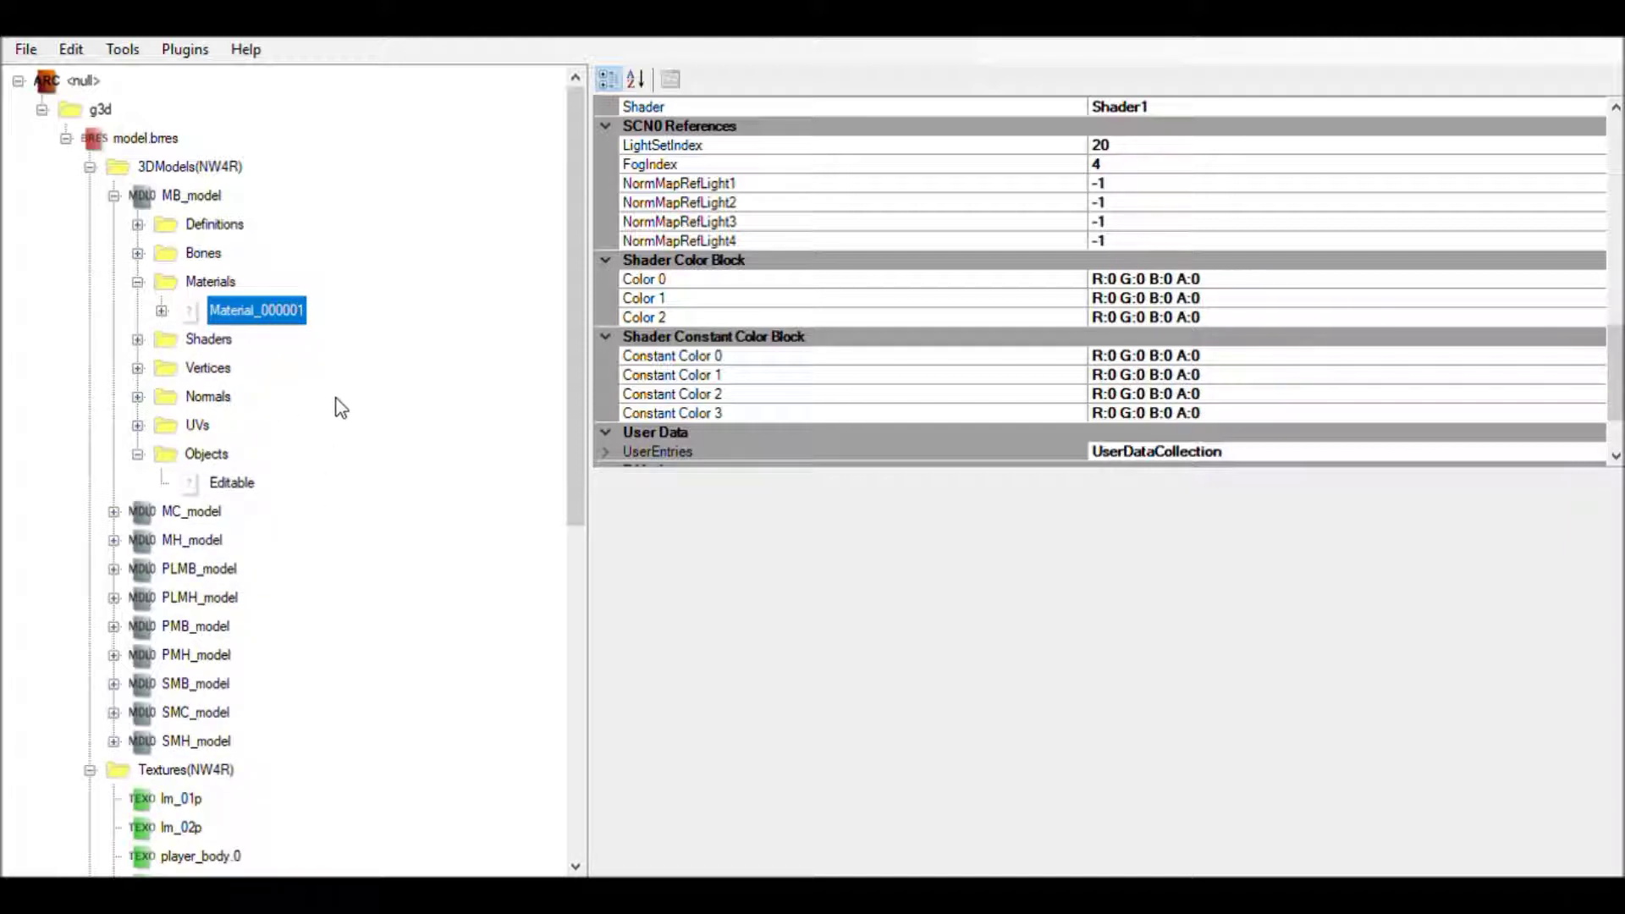
Step: Rename the duck's Material_000001 to mat_player_body and its Image_2D_0051_0047 texture reference to player_body.0
{"action": "key", "text": "ctrl+n"}
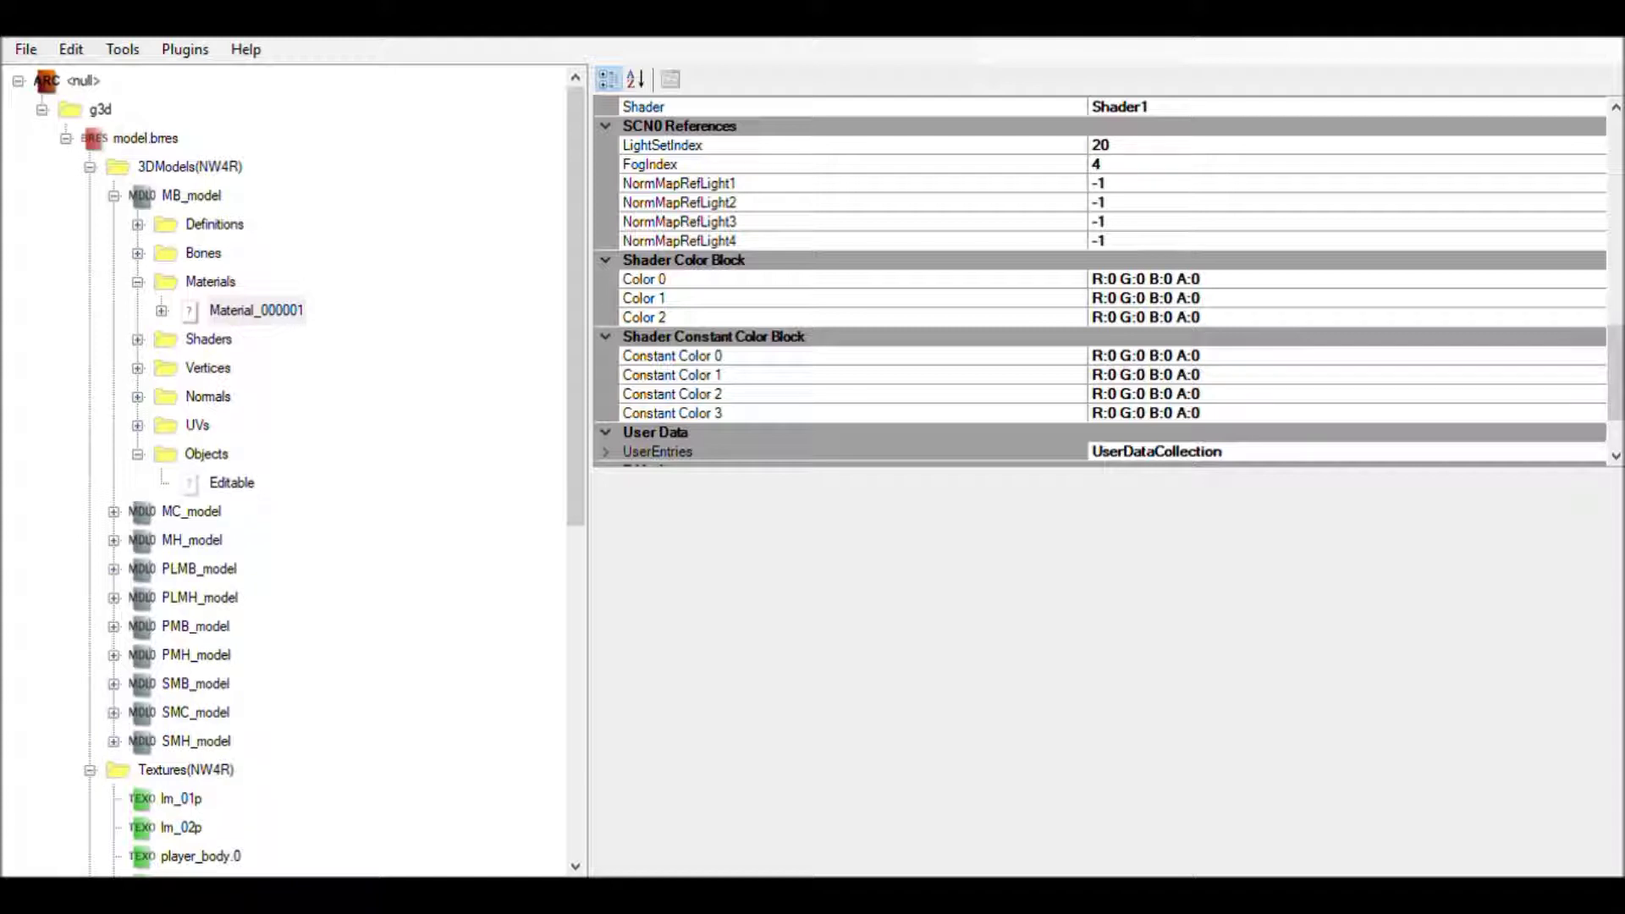
{"action": "left_click", "coordinate": [840, 481]}
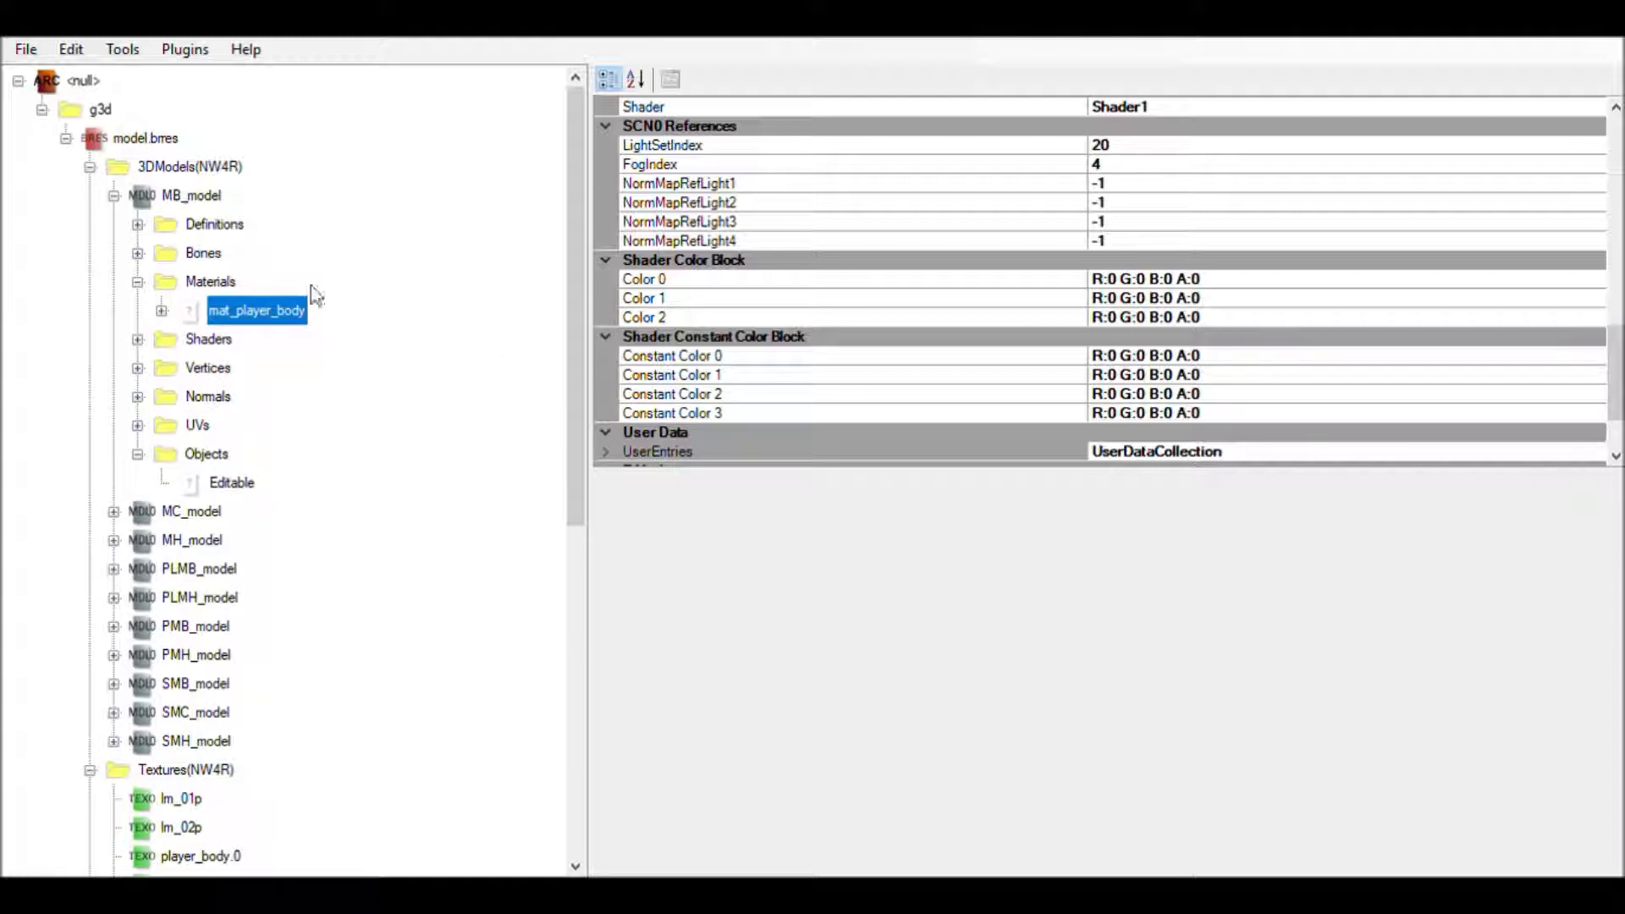
{"action": "left_click", "coordinate": [160, 311]}
{"action": "left_click", "coordinate": [280, 338]}
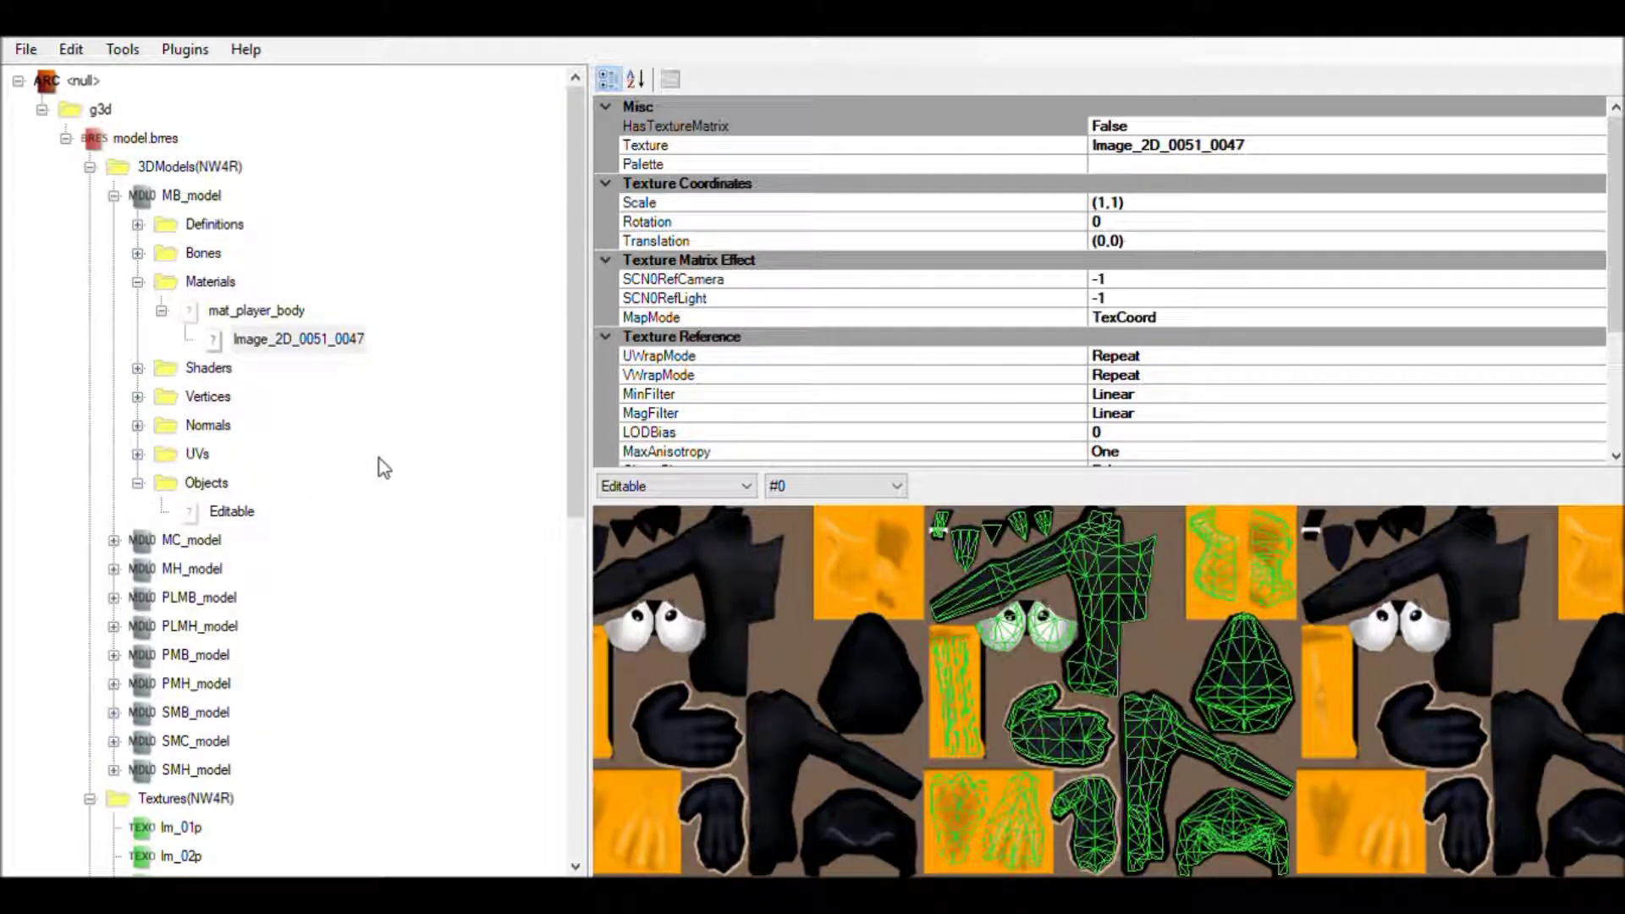
{"action": "left_click", "coordinate": [805, 464]}
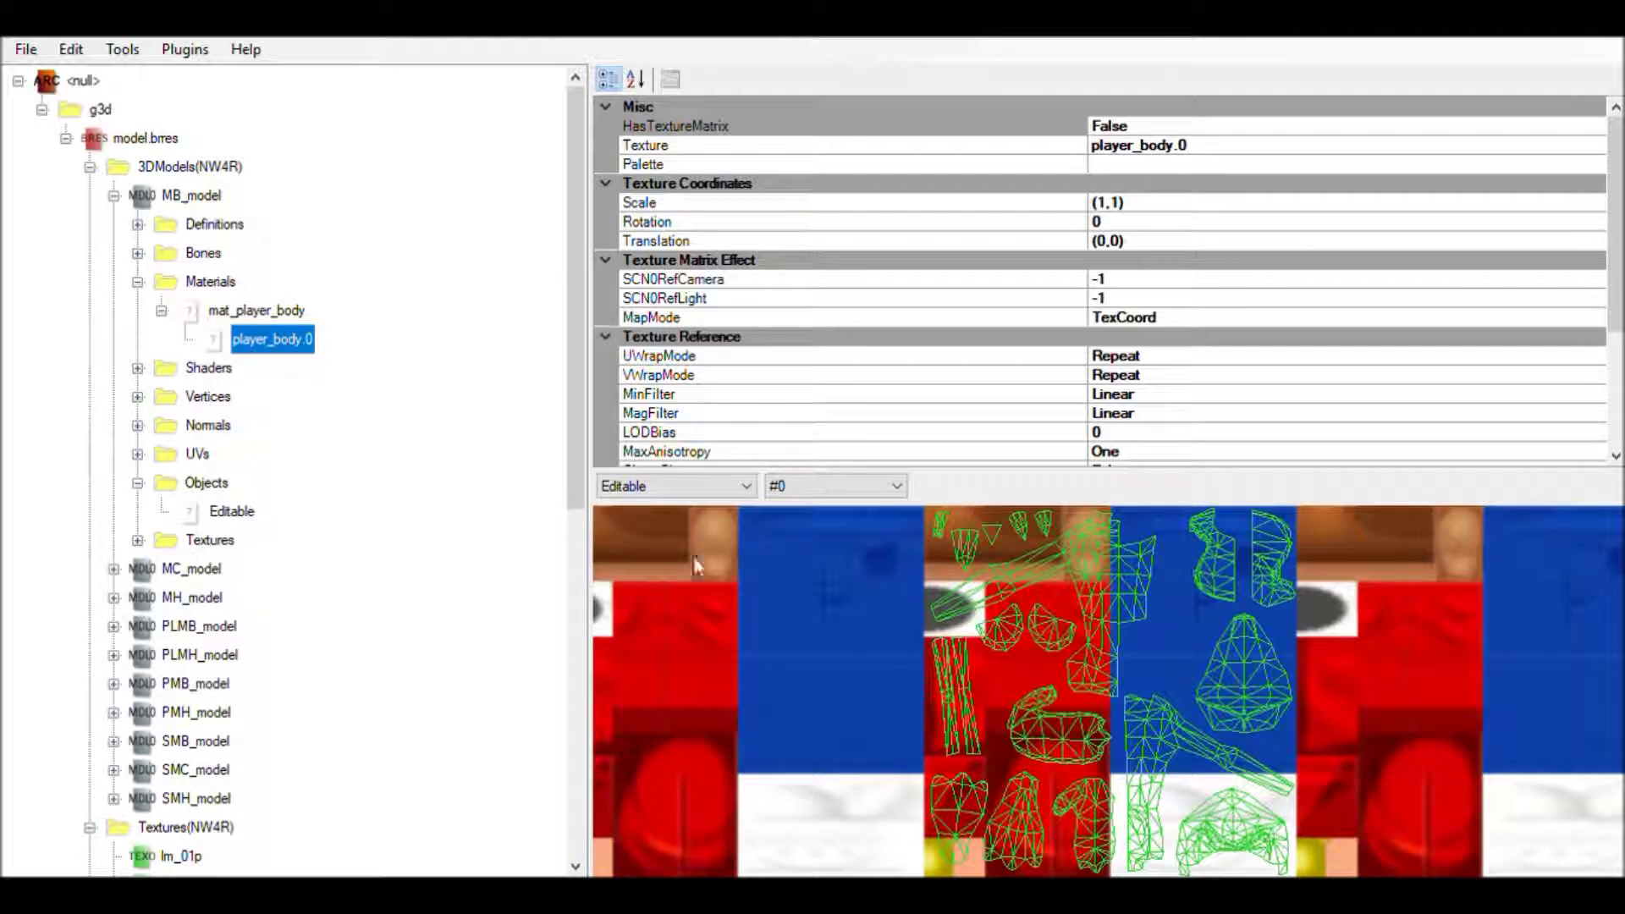
Step: Check player_body.0 in the Textures(NW4R) folder and delete the imported Image_2D_0051_0047 texture
{"action": "scroll", "coordinate": [288, 567], "scroll_direction": "down", "scroll_amount": 7}
{"action": "left_click", "coordinate": [198, 310]}
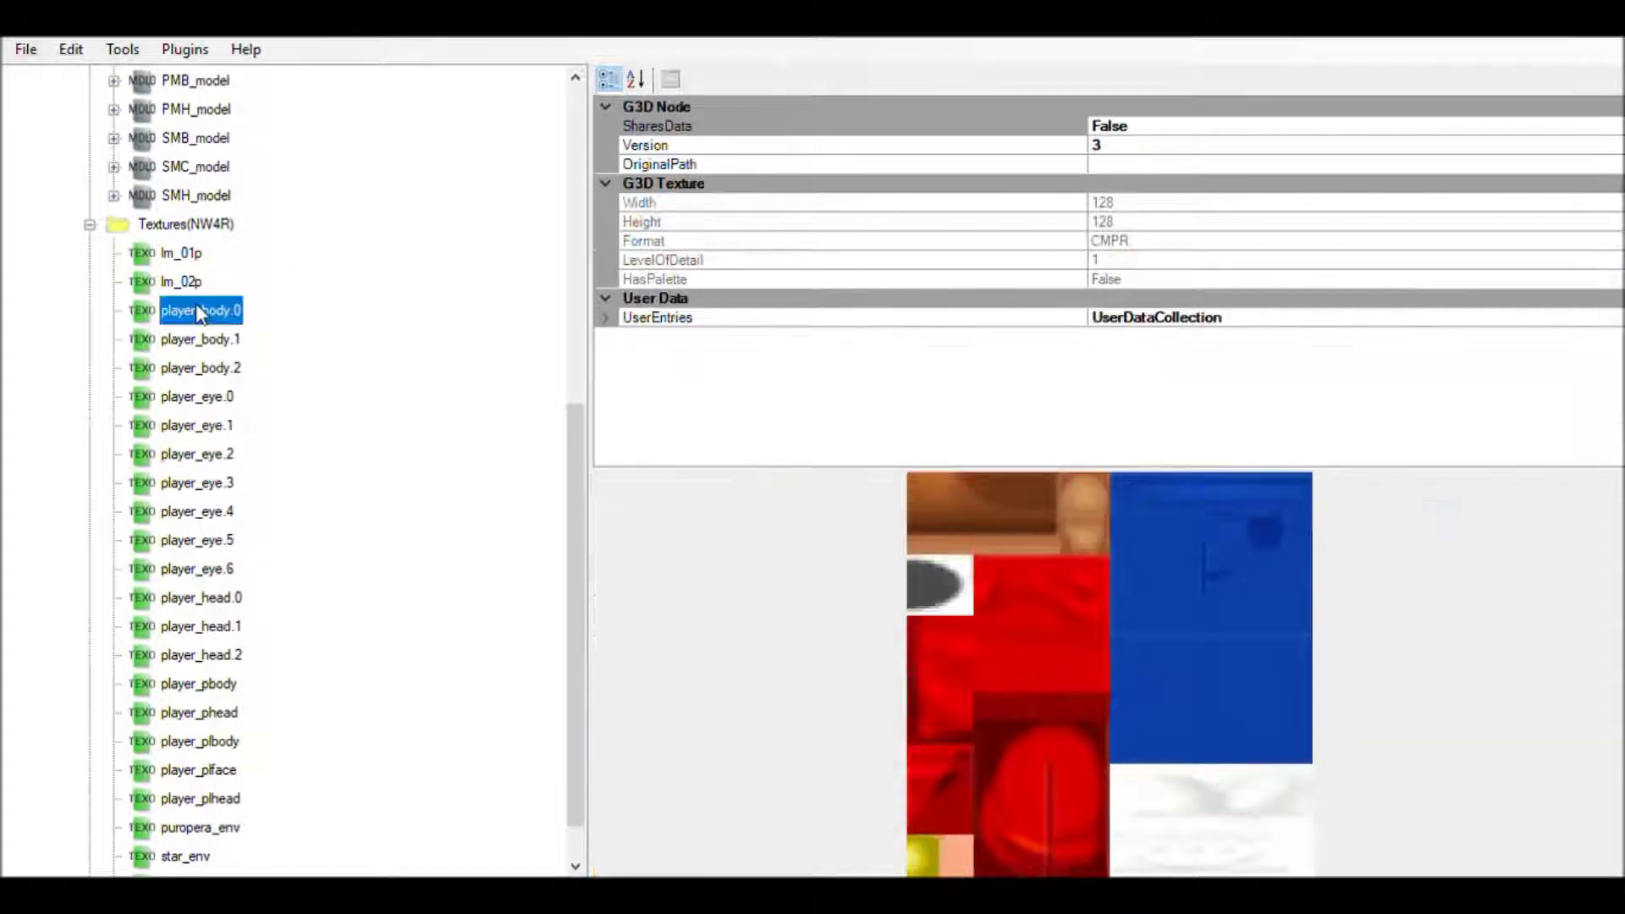
{"action": "scroll", "coordinate": [200, 846], "scroll_direction": "down", "scroll_amount": 1}
{"action": "left_click", "coordinate": [196, 834]}
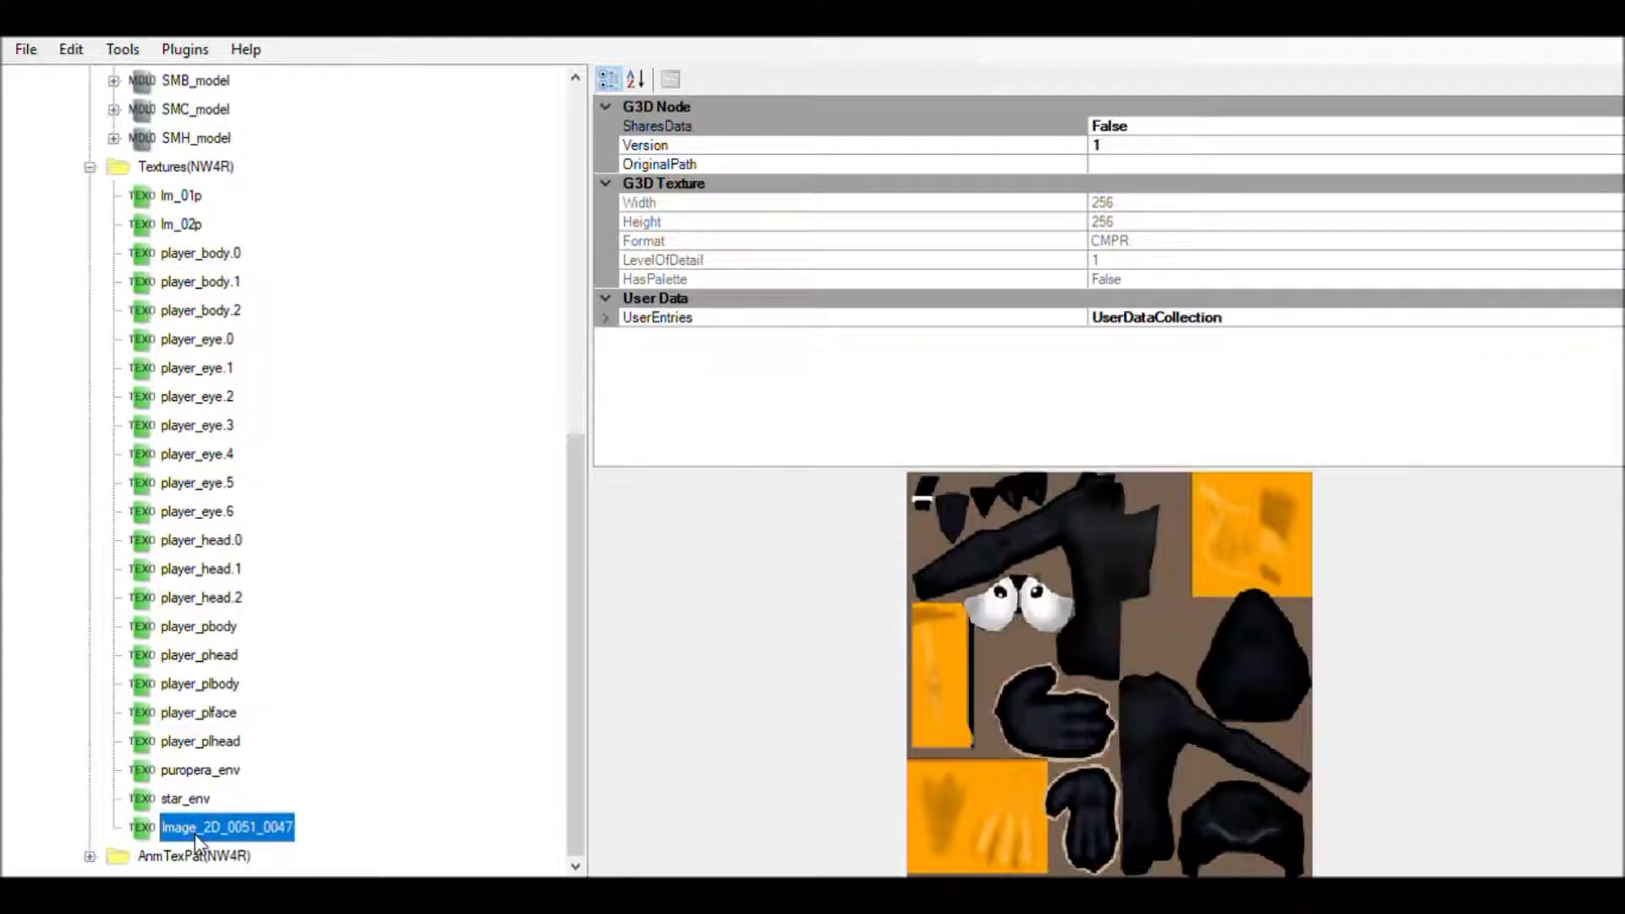
{"action": "key", "text": "Delete"}
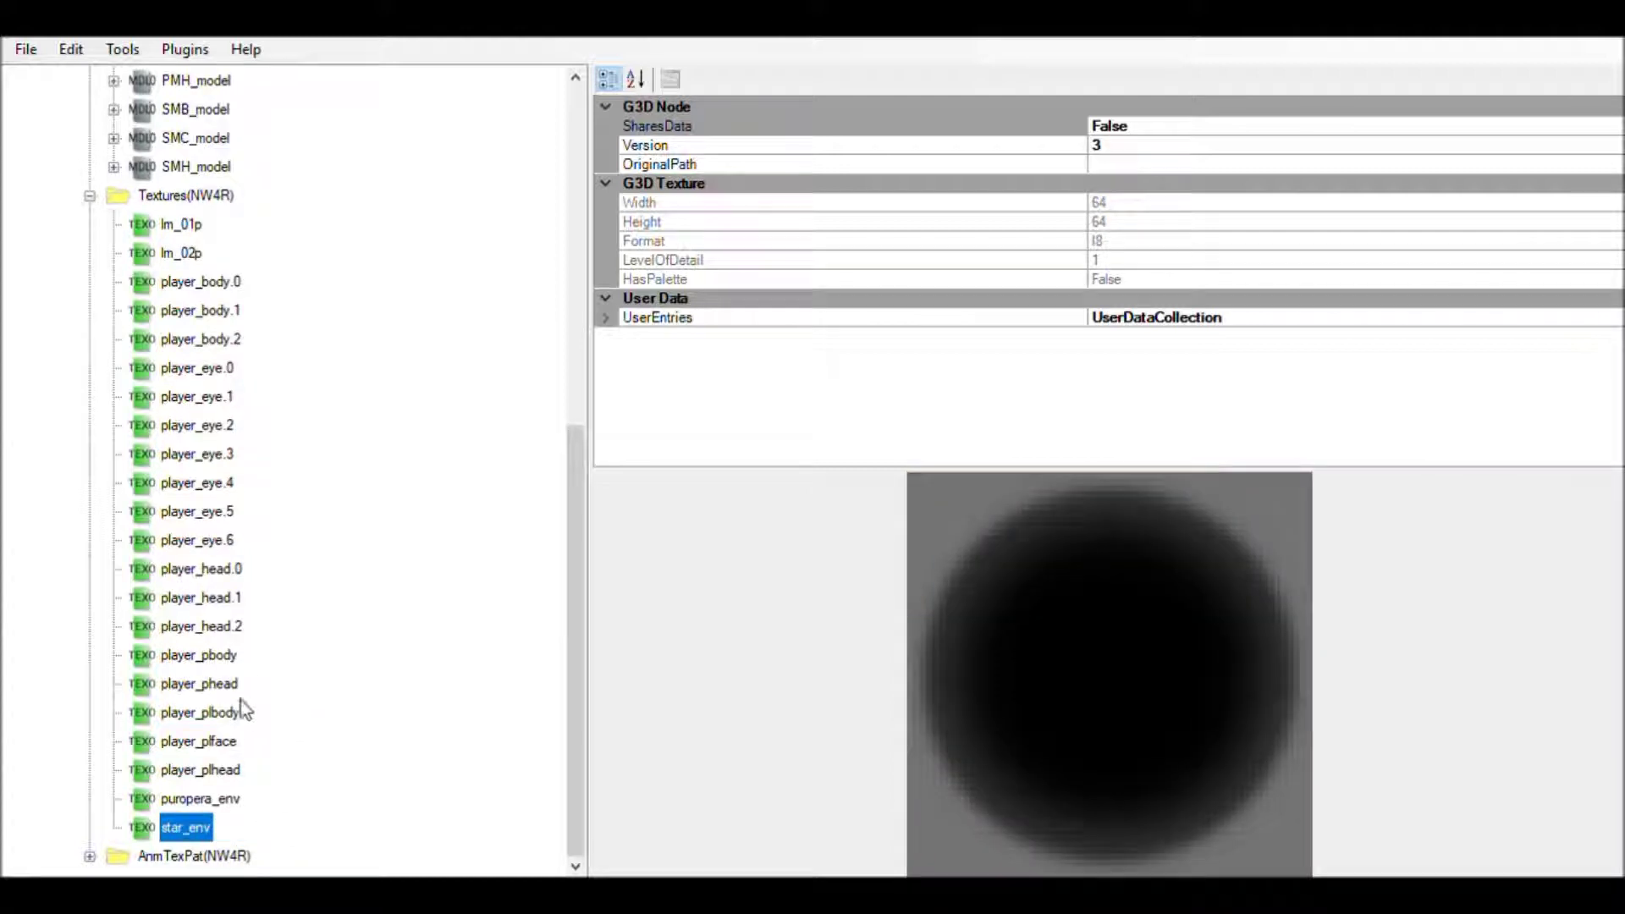
Step: Start replacing Mario's body texture player_body.0 in the Textures(NW4R) folder
{"action": "scroll", "coordinate": [246, 715], "scroll_direction": "up", "scroll_amount": 2}
{"action": "left_click", "coordinate": [200, 454]}
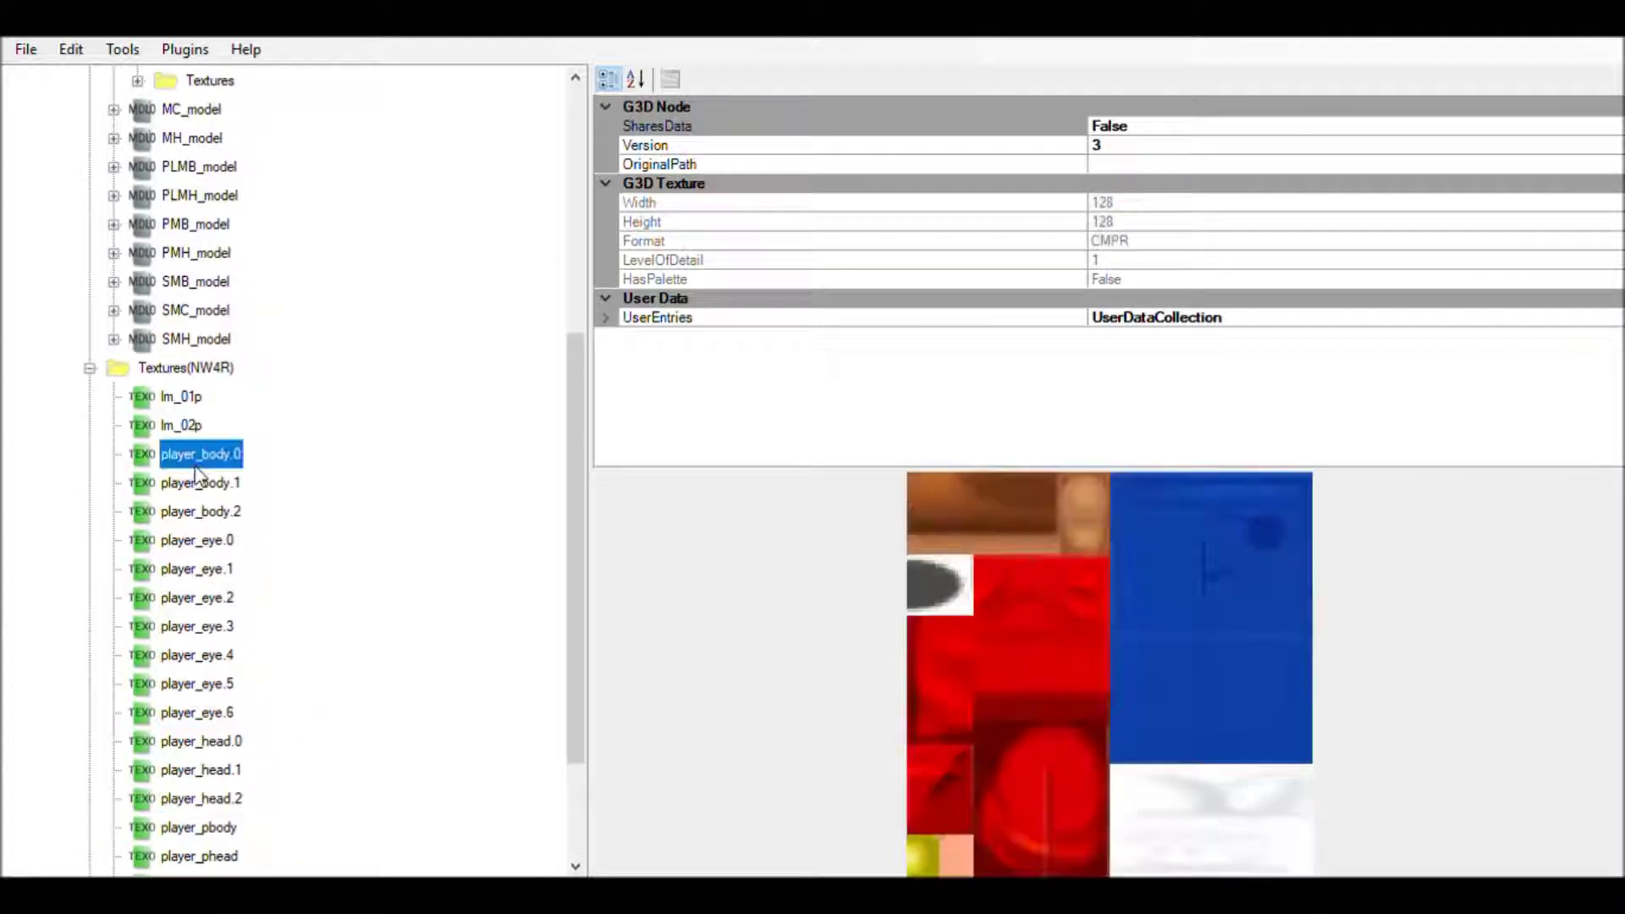
{"action": "left_click", "coordinate": [258, 541]}
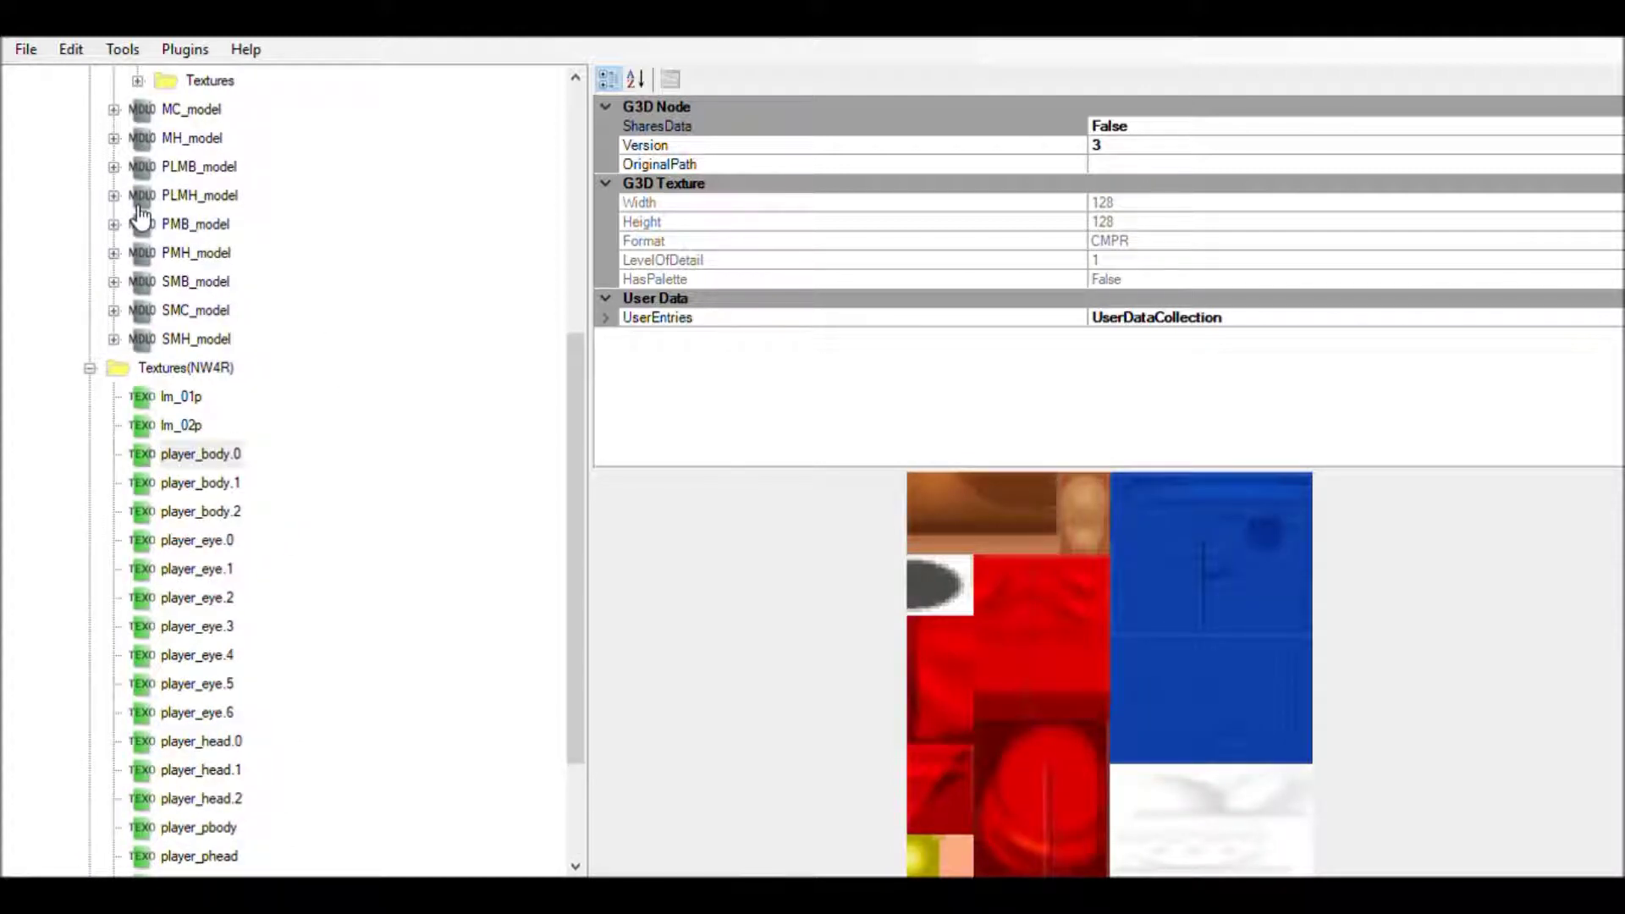